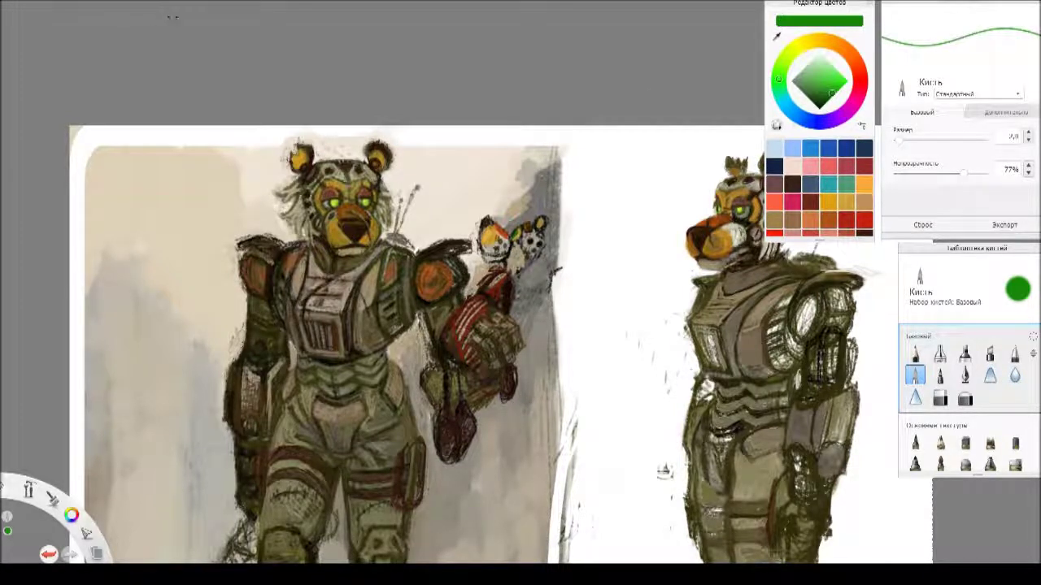
- Choose a muted grey-brown and paint over the side-view figure's hand with the size 2.0 brush
key(space)
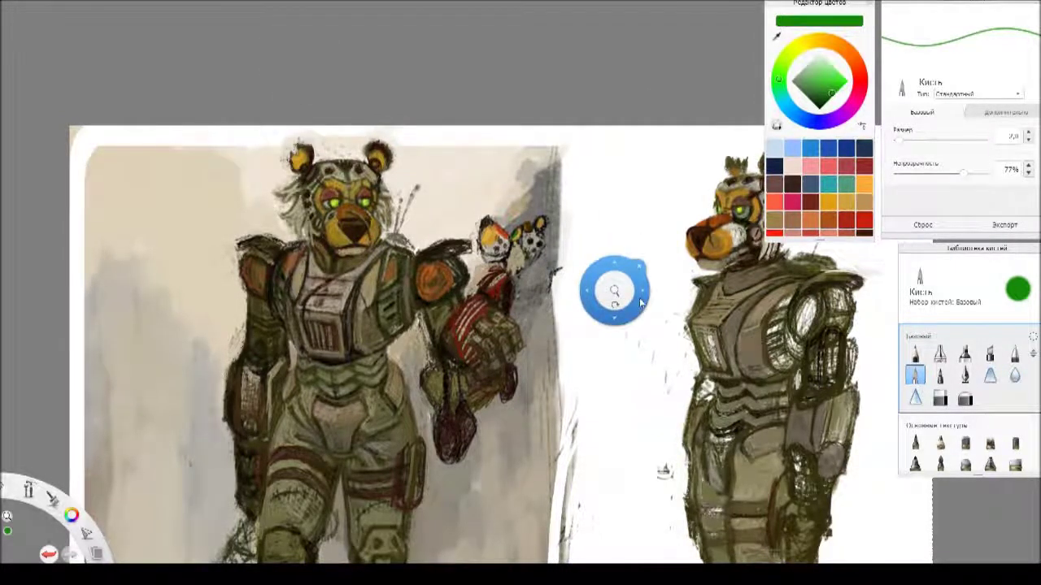
drag(638, 311, 609, 208)
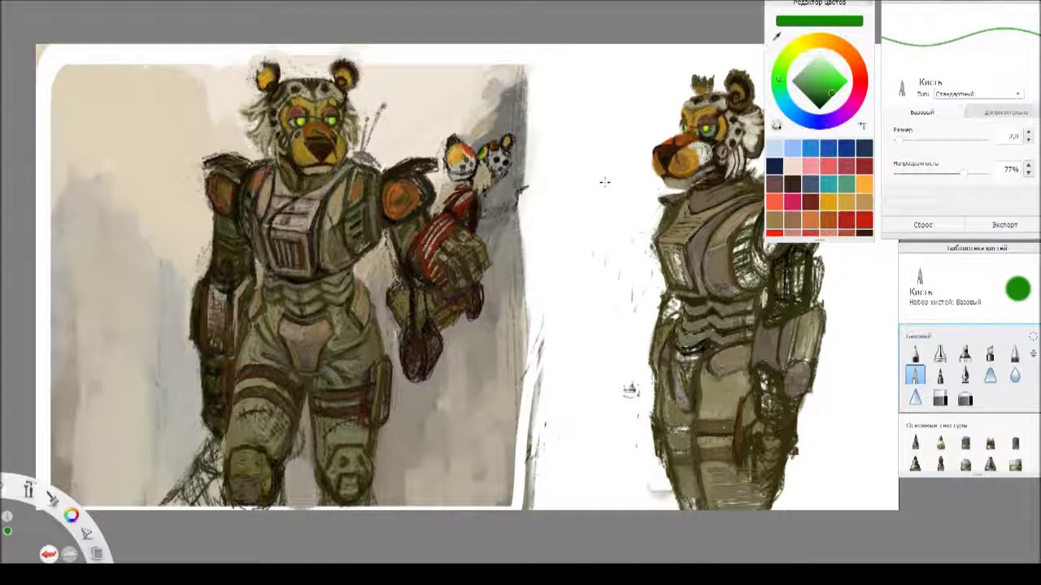
click(831, 46)
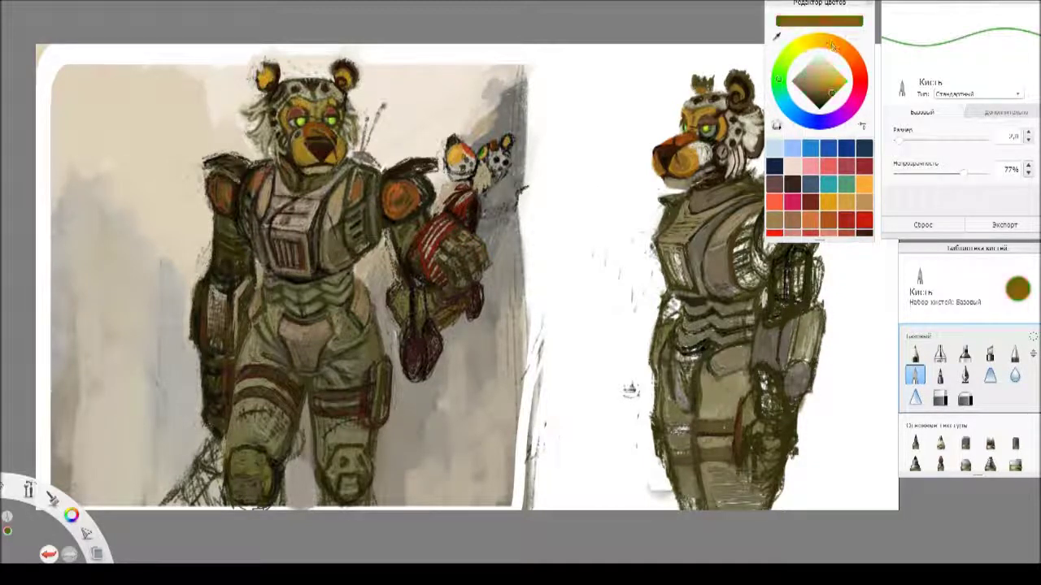
click(801, 84)
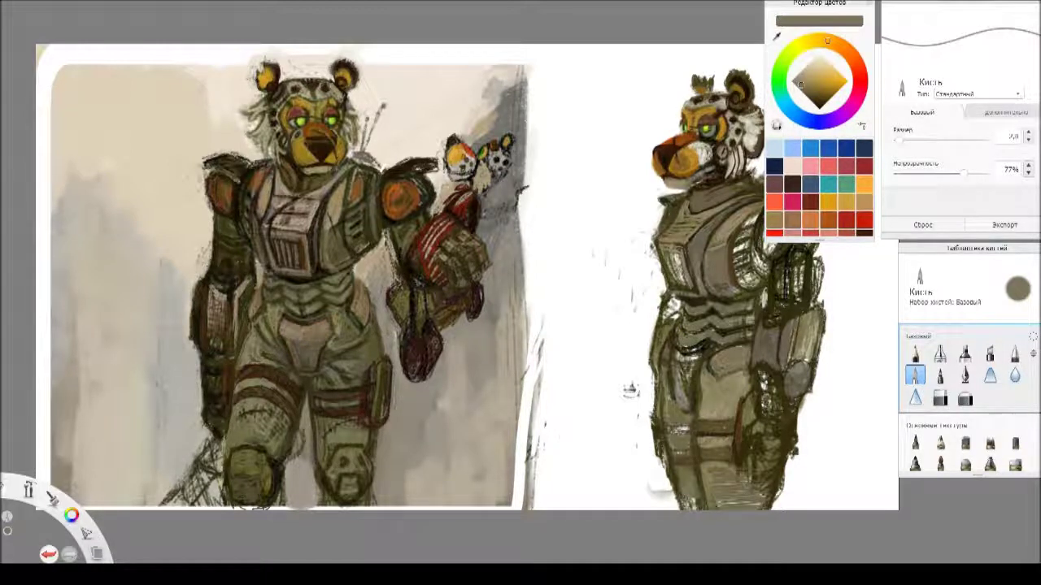
key(space)
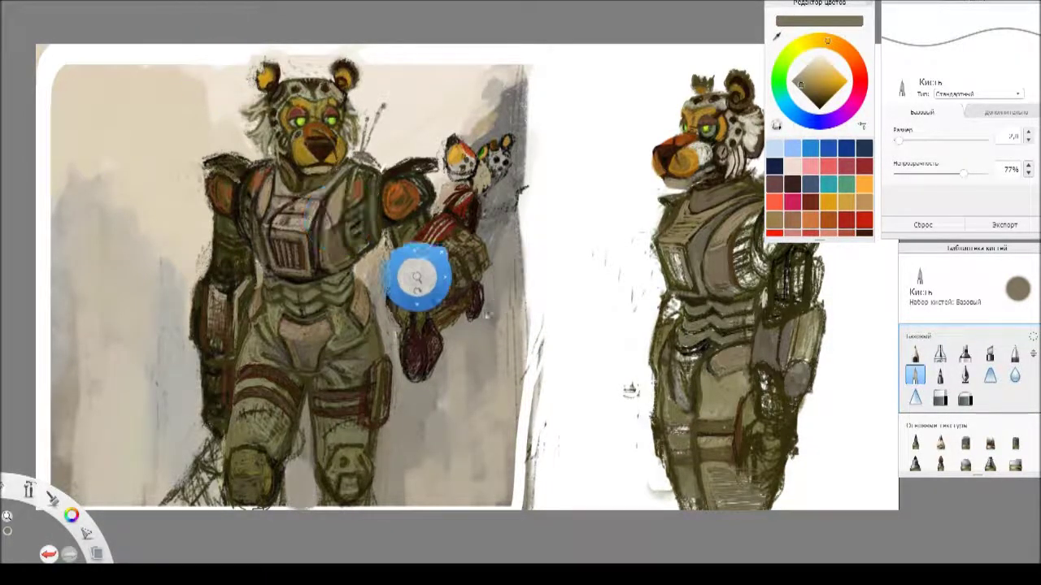
drag(614, 348, 511, 329)
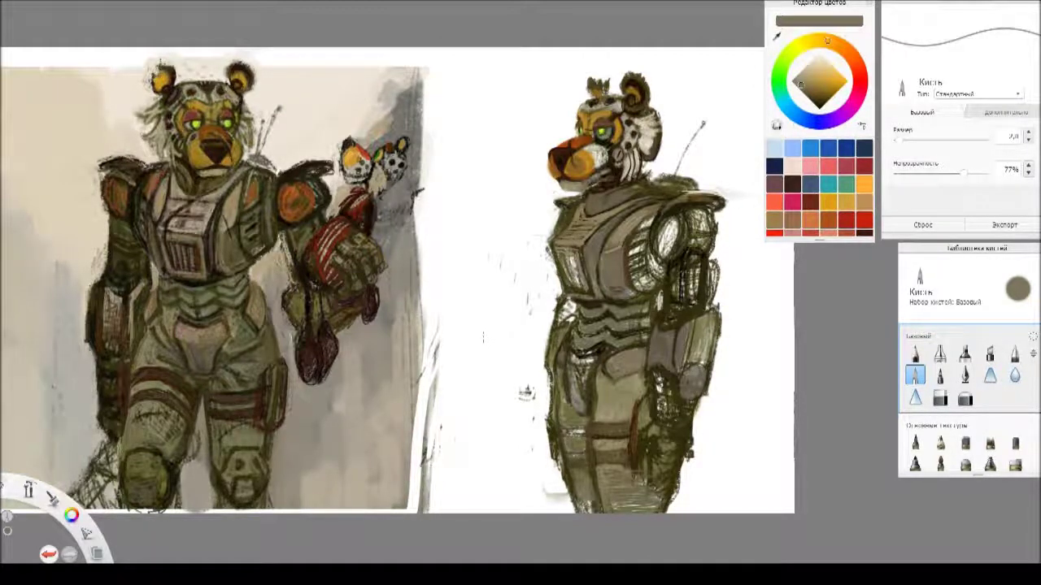
click(799, 82)
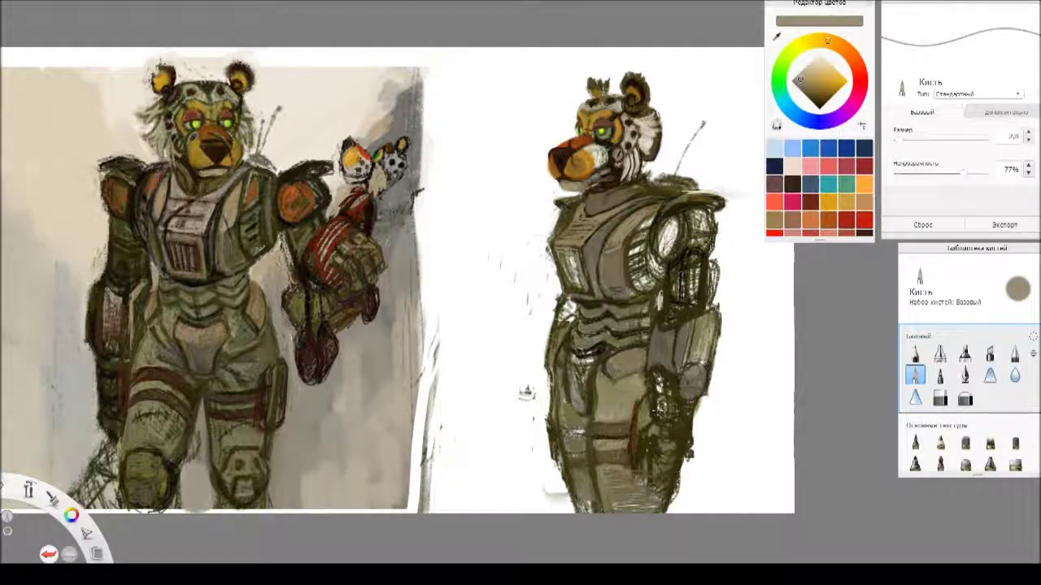
drag(674, 444, 667, 452)
- Set the brush size to 5.9 and fill the side-view figure's round shoulder joint with light grey-beige
drag(900, 145, 903, 141)
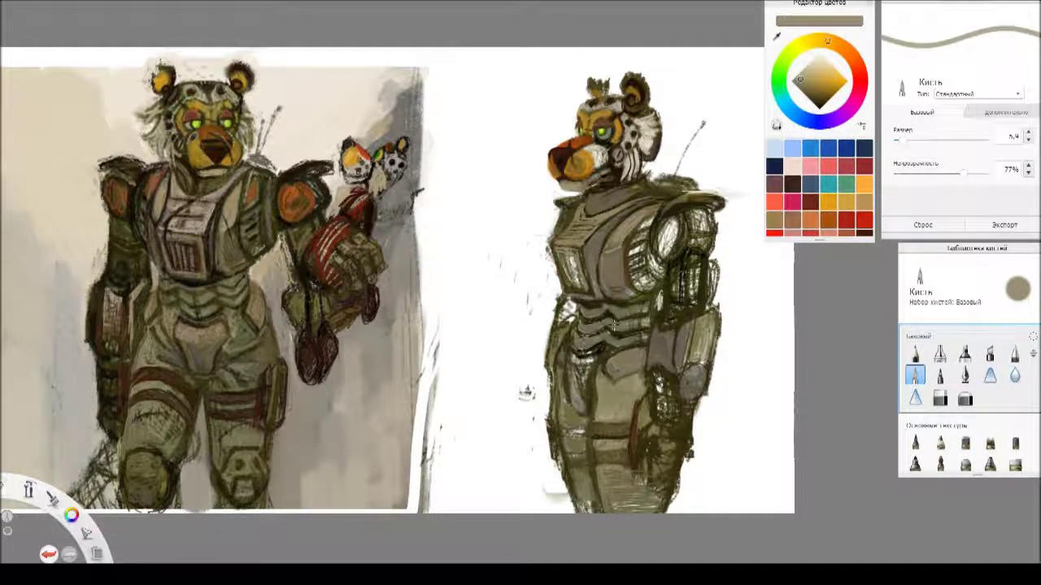
drag(800, 79, 802, 73)
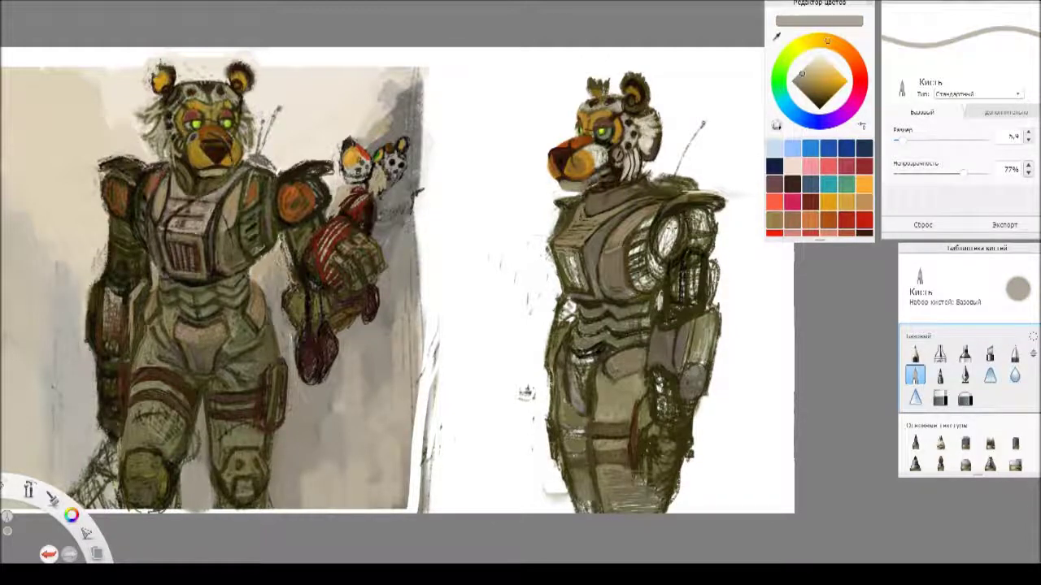
mouse_move(662, 243)
mouse_down()
mouse_move(673, 220)
mouse_move(658, 245)
mouse_move(669, 240)
mouse_move(672, 228)
mouse_move(639, 257)
mouse_up()
- Paint the mechanical upper arm of the side-view figure in muted brown and olive-brown tones
alt+click(659, 277)
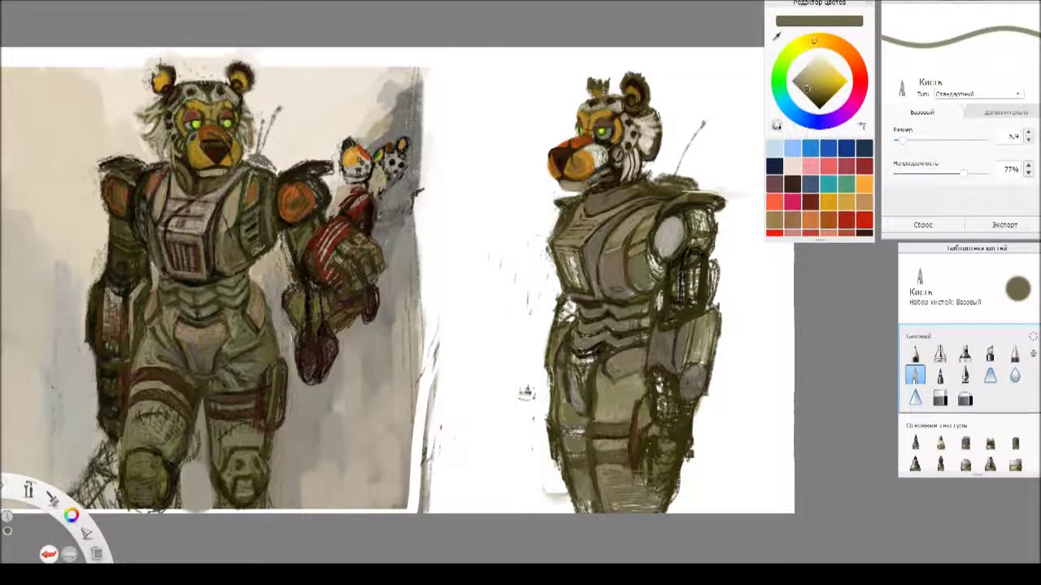
click(812, 97)
click(857, 65)
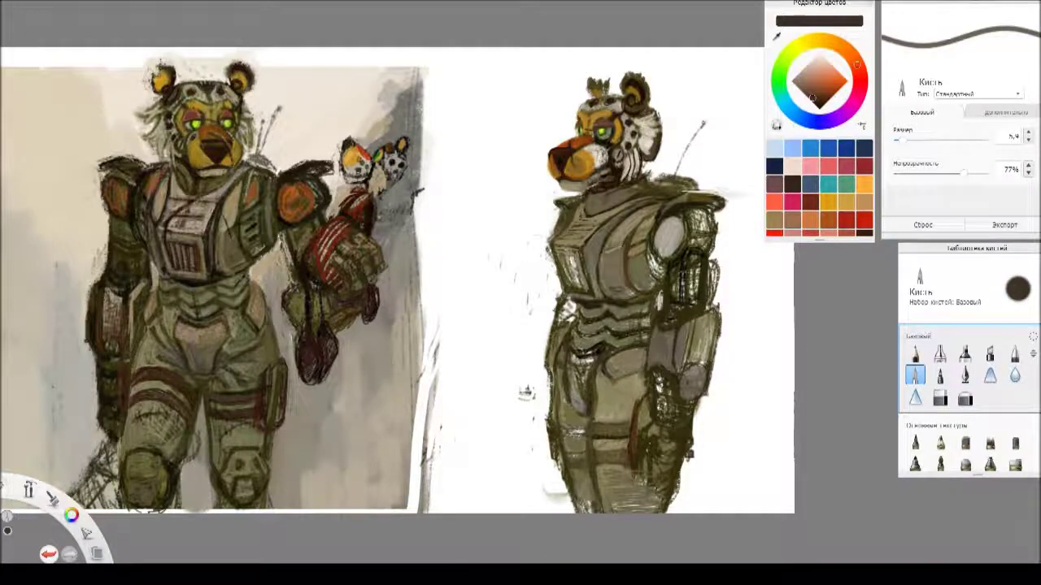
click(821, 97)
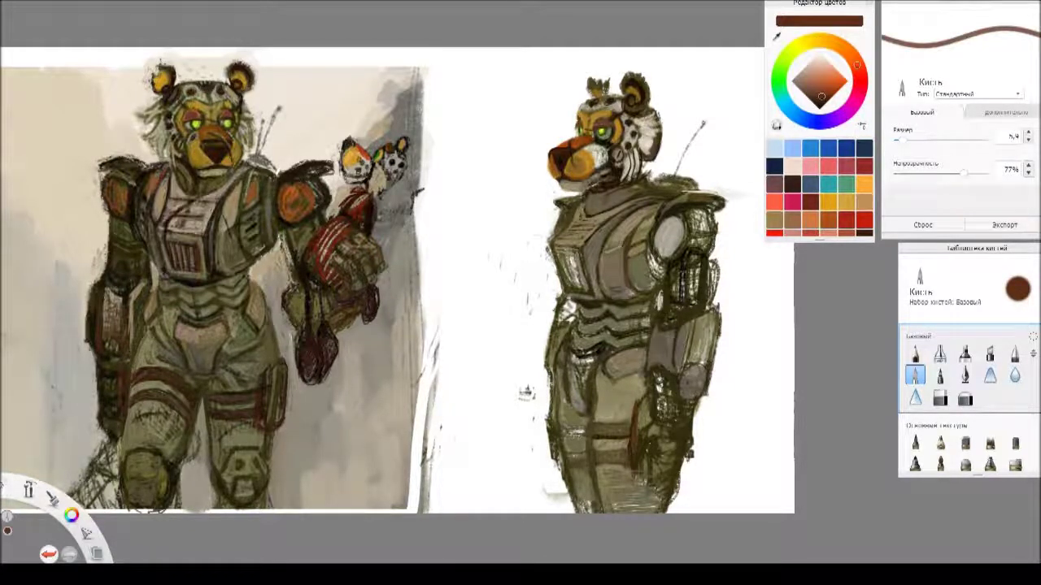
drag(857, 65, 847, 51)
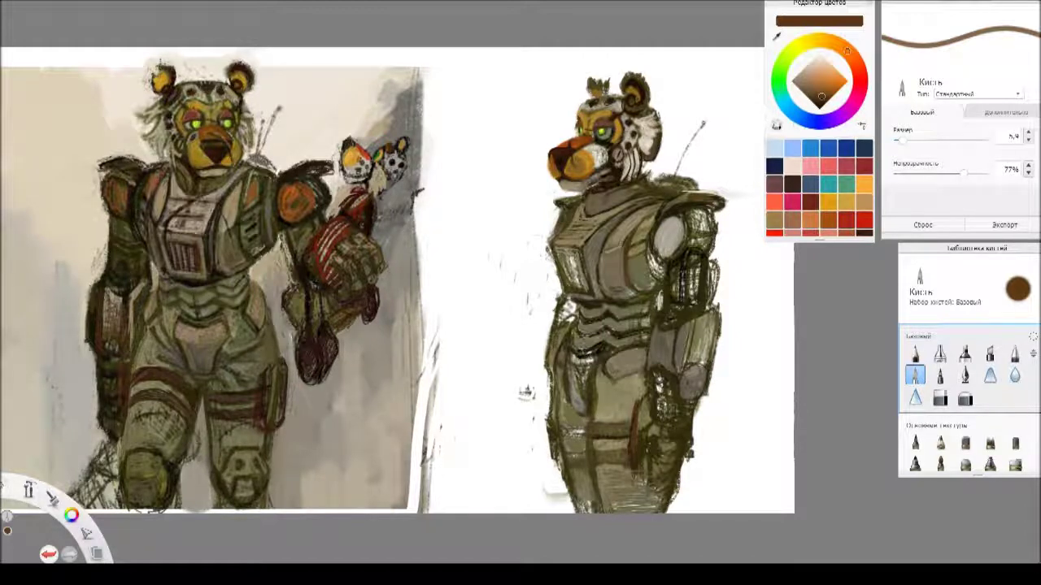
click(808, 90)
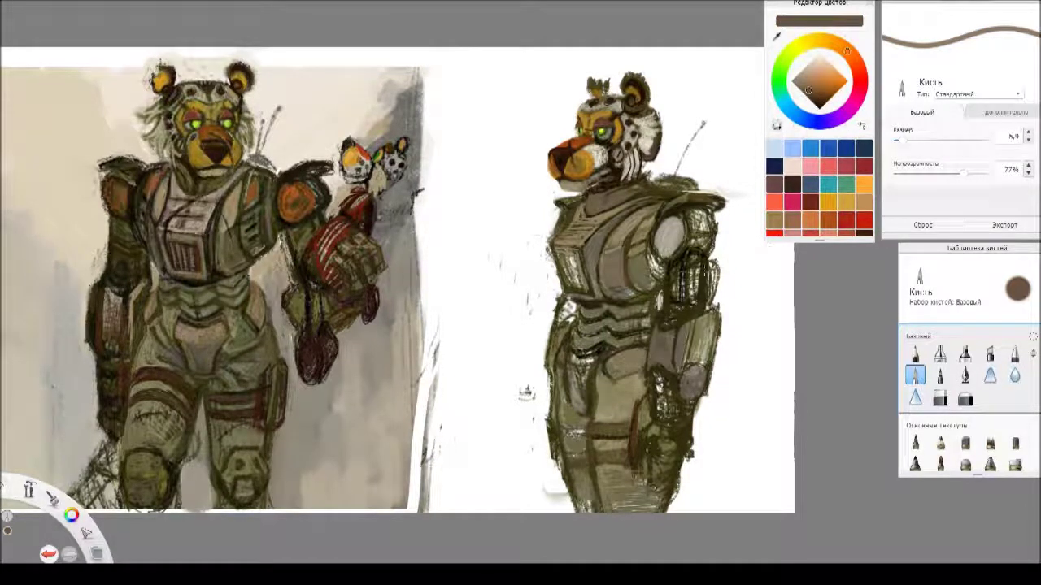
drag(685, 273, 696, 270)
click(830, 46)
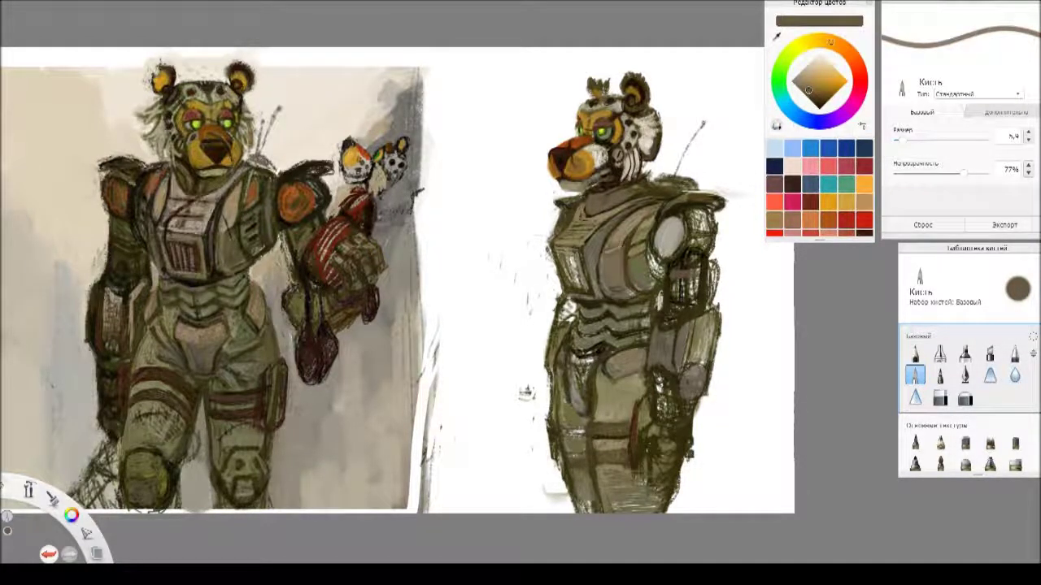
mouse_move(688, 269)
mouse_down()
mouse_move(675, 275)
mouse_move(698, 275)
mouse_move(672, 284)
mouse_move(693, 281)
mouse_up()
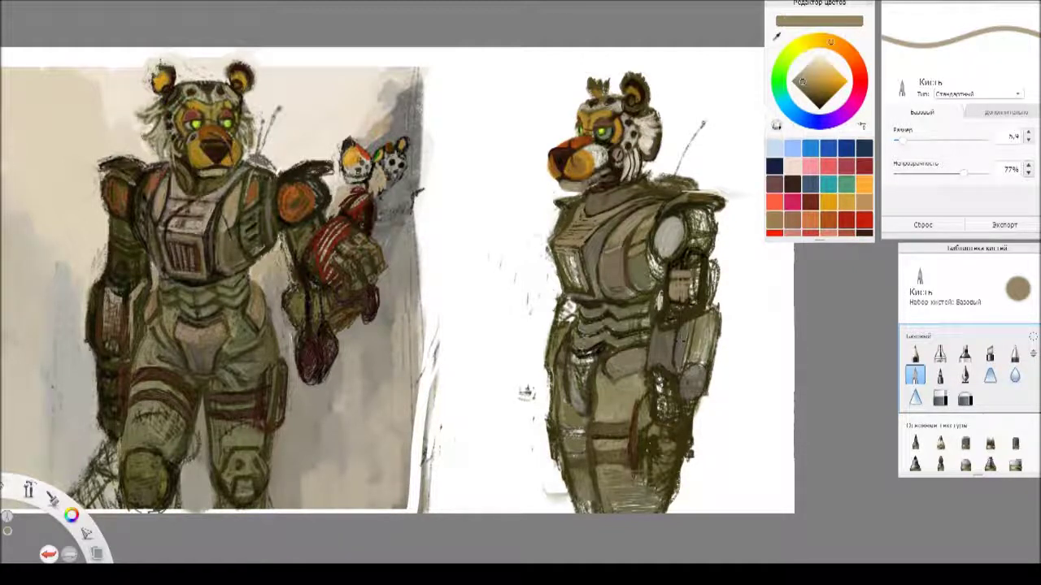
click(801, 86)
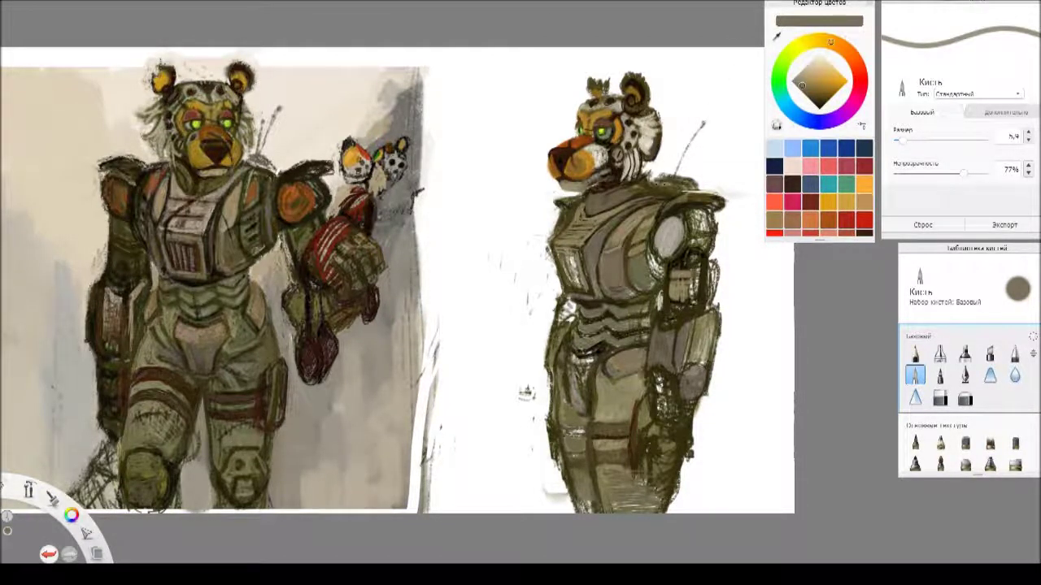
- Paint the side-view figure's round shoulder joint orange-brown and shade its edge with a darker brown
scroll(719, 270, up, 2)
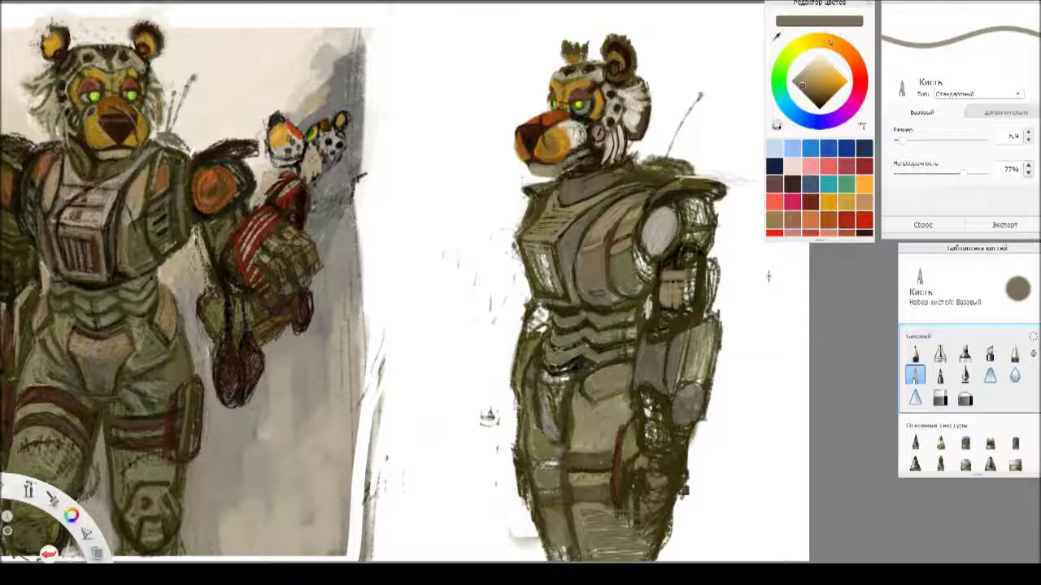
click(817, 88)
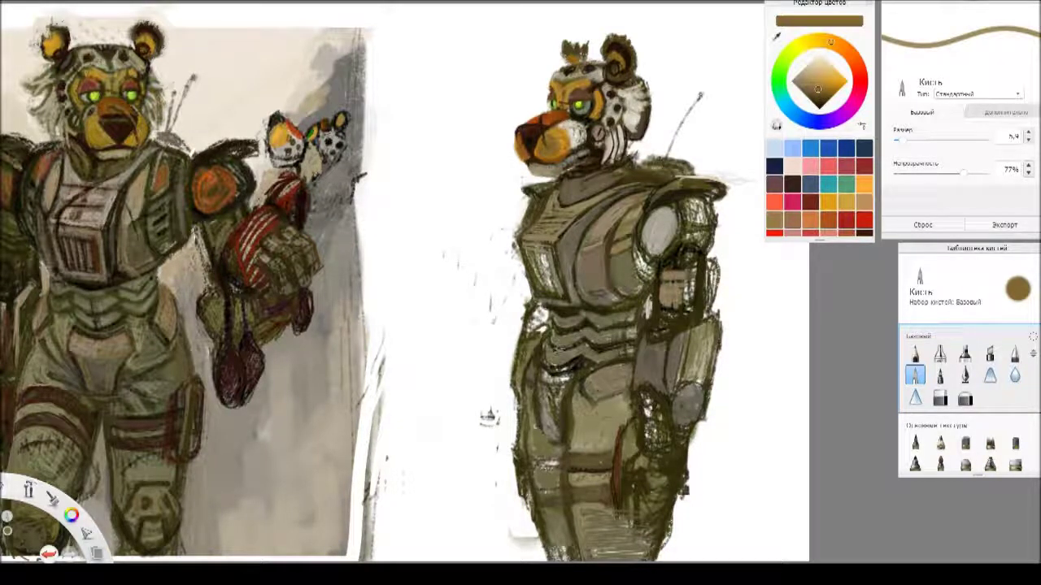
click(824, 88)
click(846, 50)
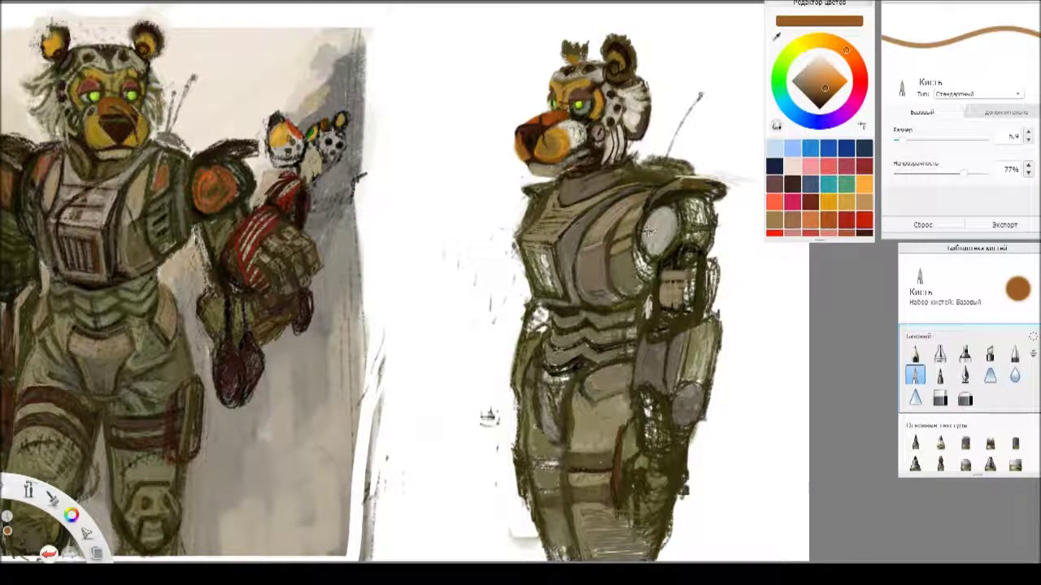
click(830, 87)
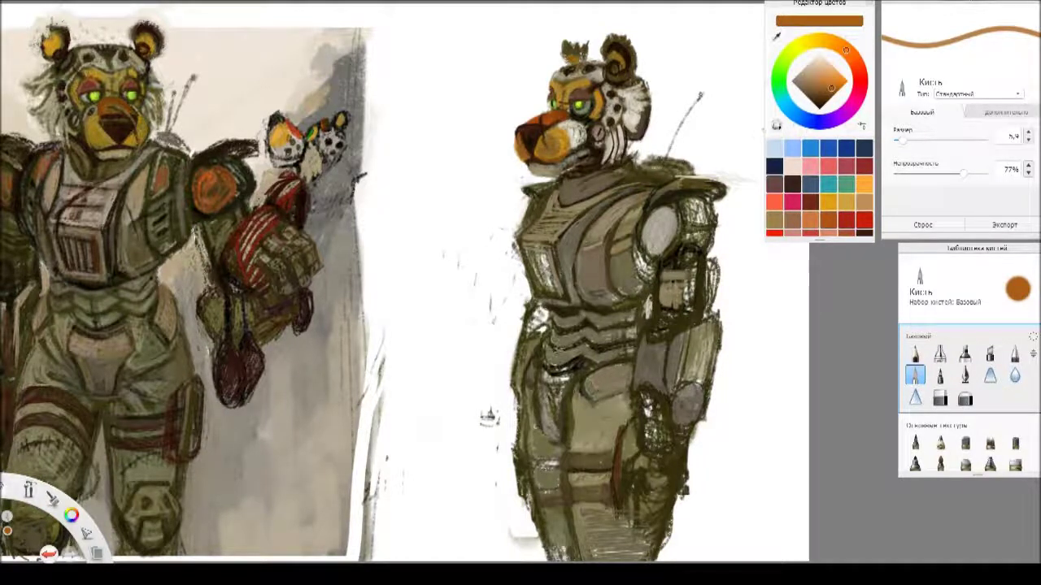
mouse_move(649, 234)
mouse_down()
mouse_move(652, 250)
mouse_move(653, 221)
mouse_move(665, 246)
mouse_move(660, 209)
mouse_move(665, 244)
mouse_move(655, 248)
mouse_move(666, 227)
mouse_move(667, 244)
mouse_move(649, 229)
mouse_move(666, 210)
mouse_move(667, 246)
mouse_up()
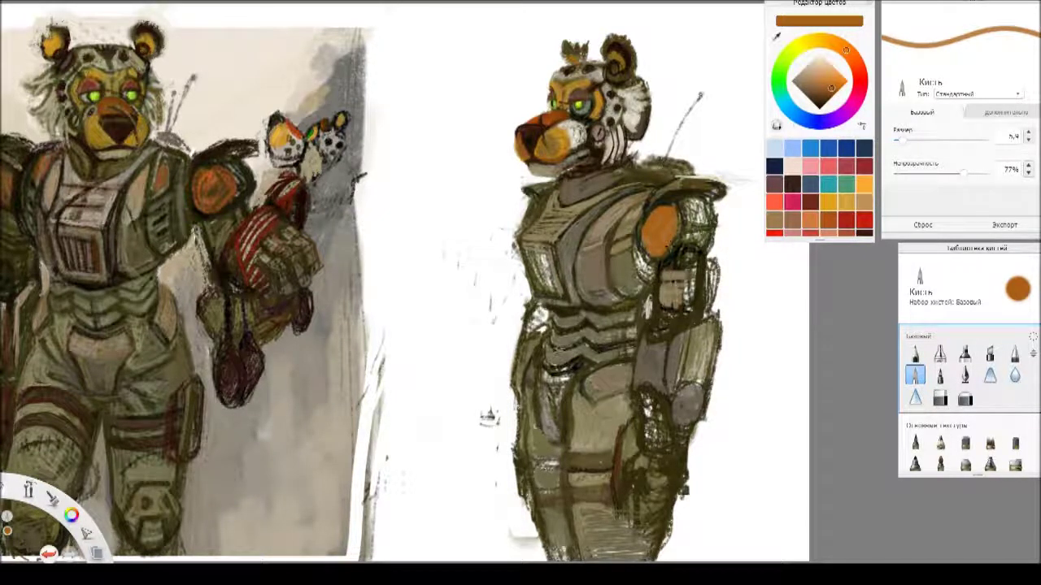
click(825, 91)
mouse_move(663, 207)
mouse_down()
mouse_move(676, 213)
mouse_move(661, 208)
mouse_move(653, 236)
mouse_up()
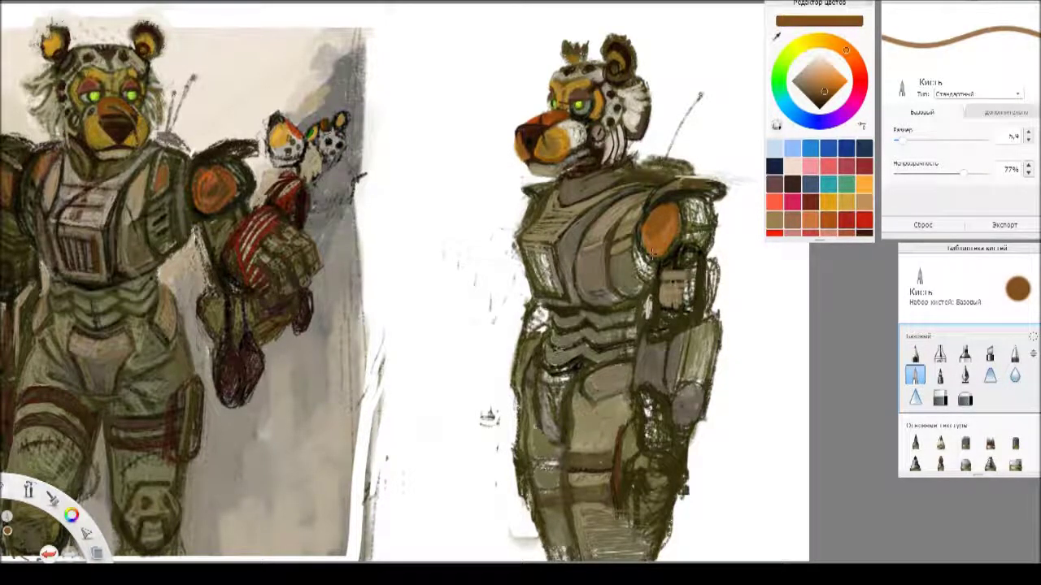
- Paint the front-view figure's round shoulder plate and the side-view figure's far shoulder in a redder orange-brown
drag(833, 93, 830, 88)
click(852, 56)
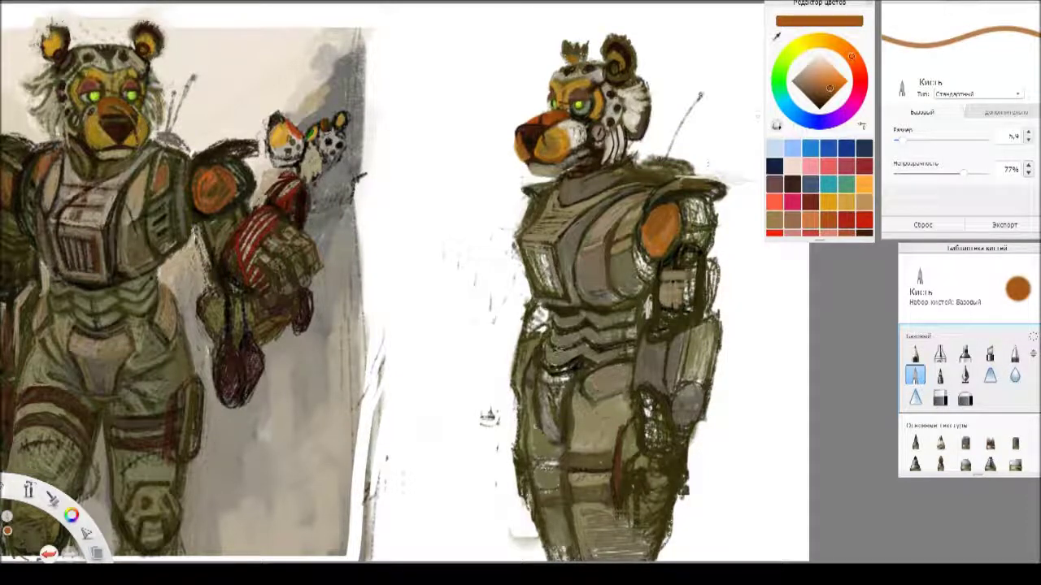
drag(204, 175, 221, 203)
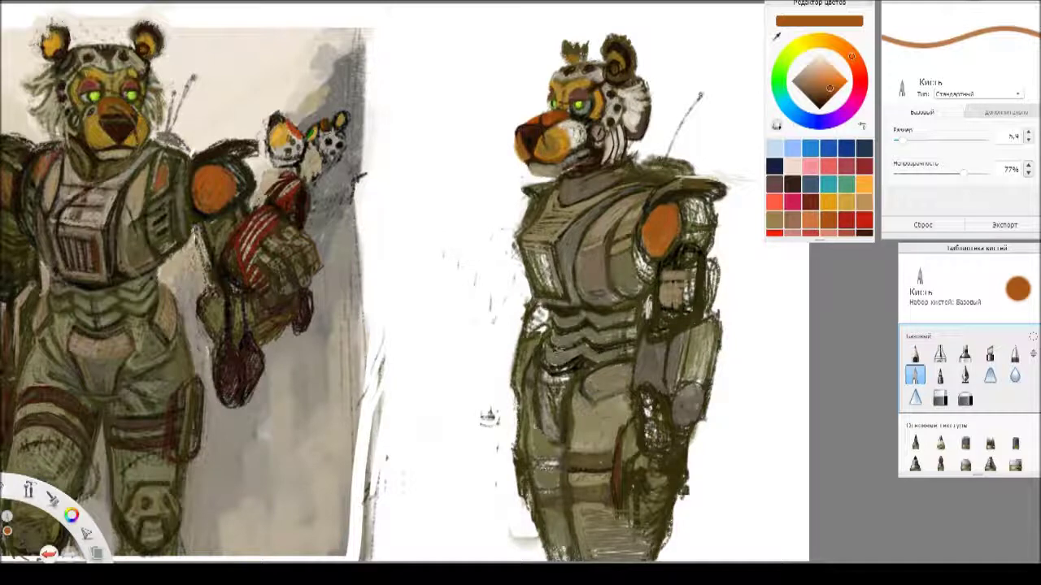
drag(535, 203, 529, 215)
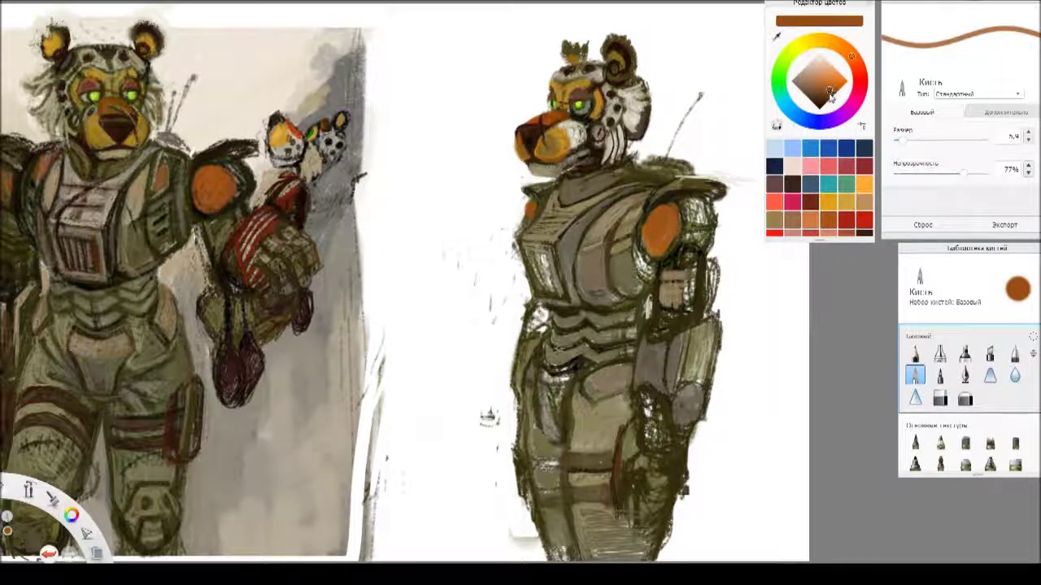
- Reduce the brush size to 3.3 and shade the side-view figure's far shoulder with dark brown and dark olive
drag(830, 96, 823, 97)
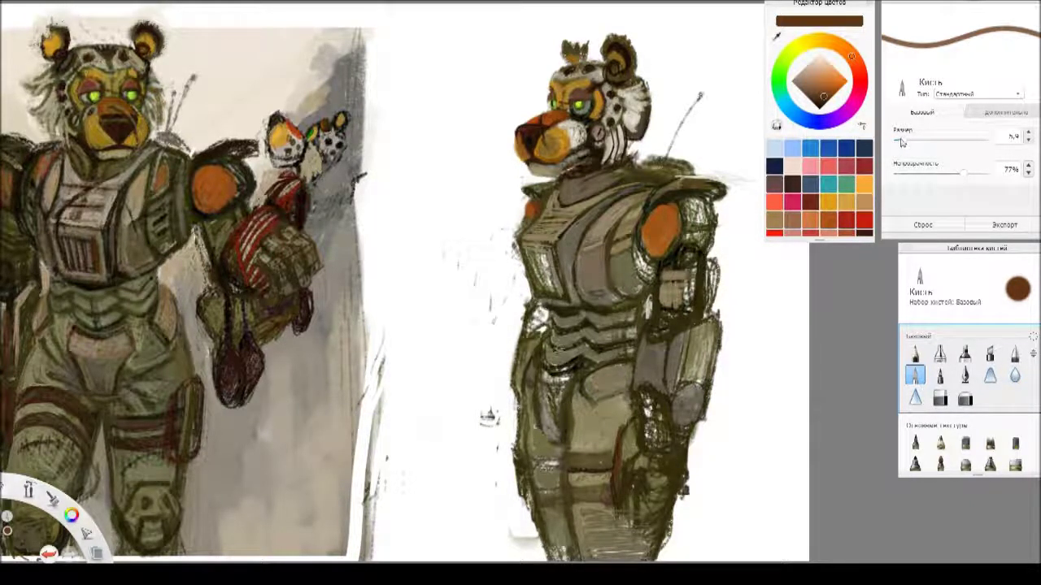
drag(904, 140, 900, 141)
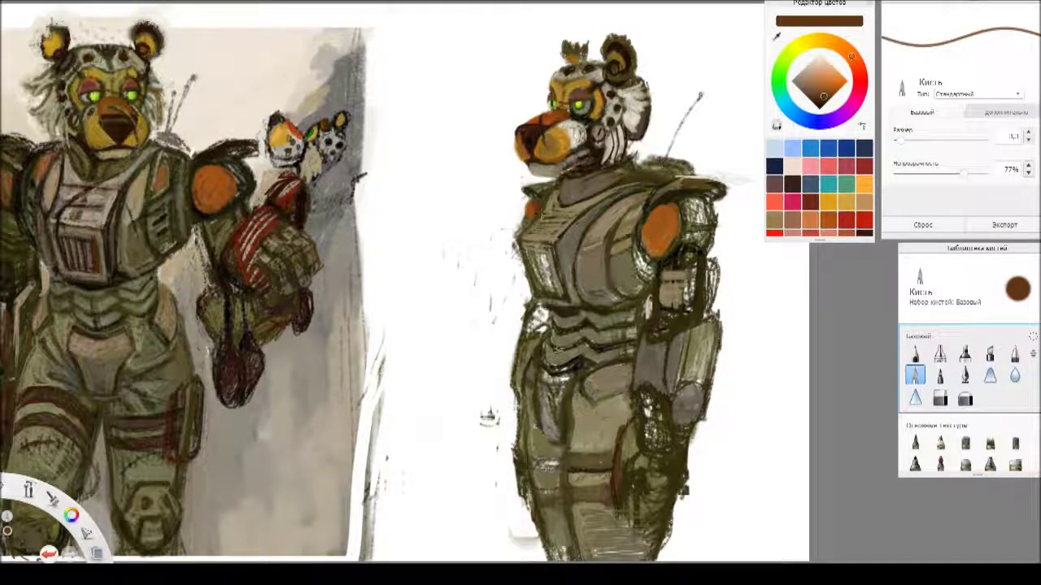
mouse_move(535, 209)
mouse_down()
mouse_move(532, 200)
mouse_move(530, 216)
mouse_up()
click(810, 96)
drag(851, 55, 811, 41)
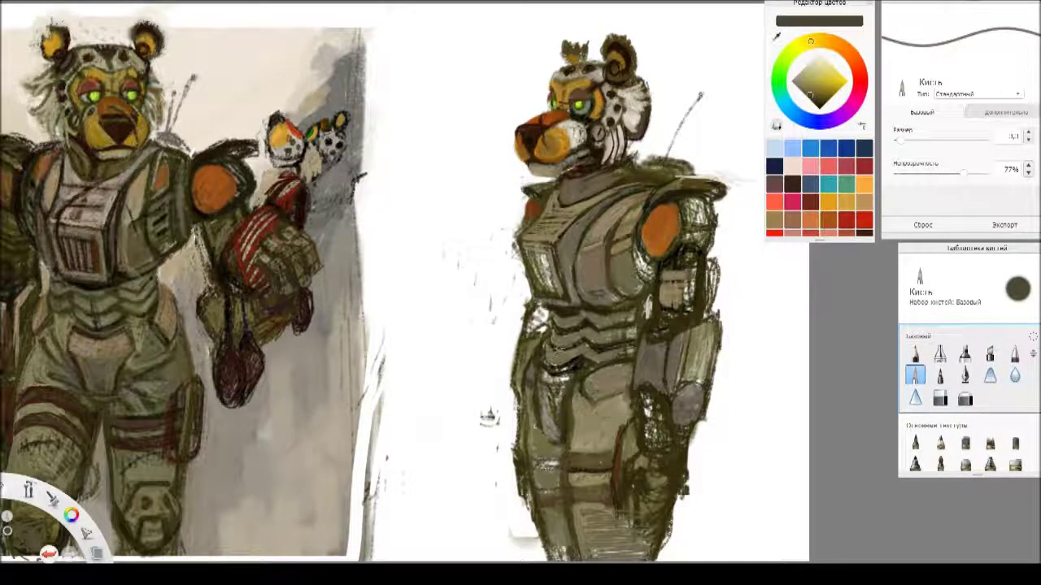
click(817, 98)
mouse_move(533, 213)
mouse_down()
mouse_move(538, 225)
mouse_move(537, 213)
mouse_up()
click(821, 104)
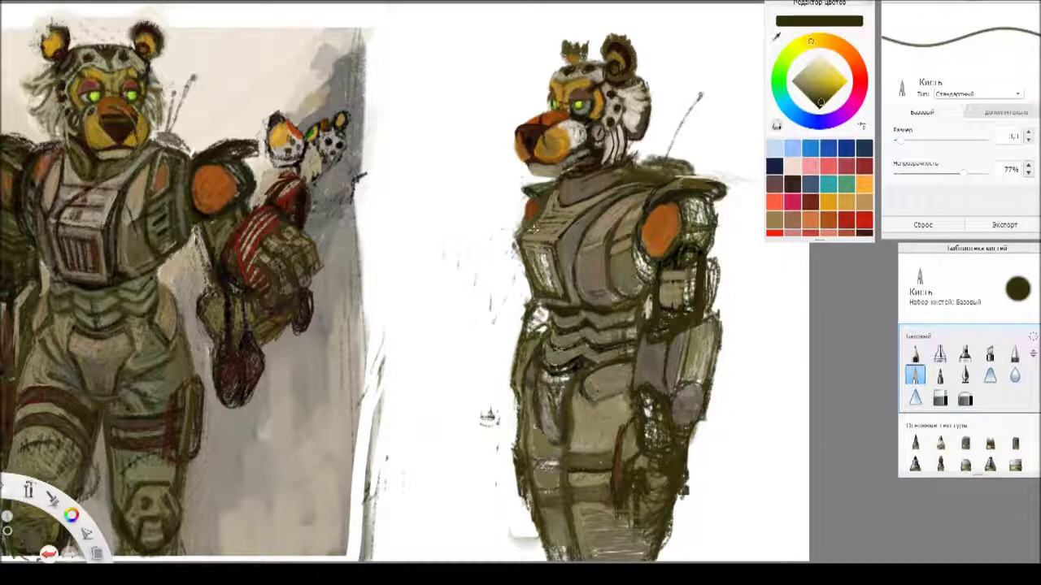
drag(538, 218, 541, 209)
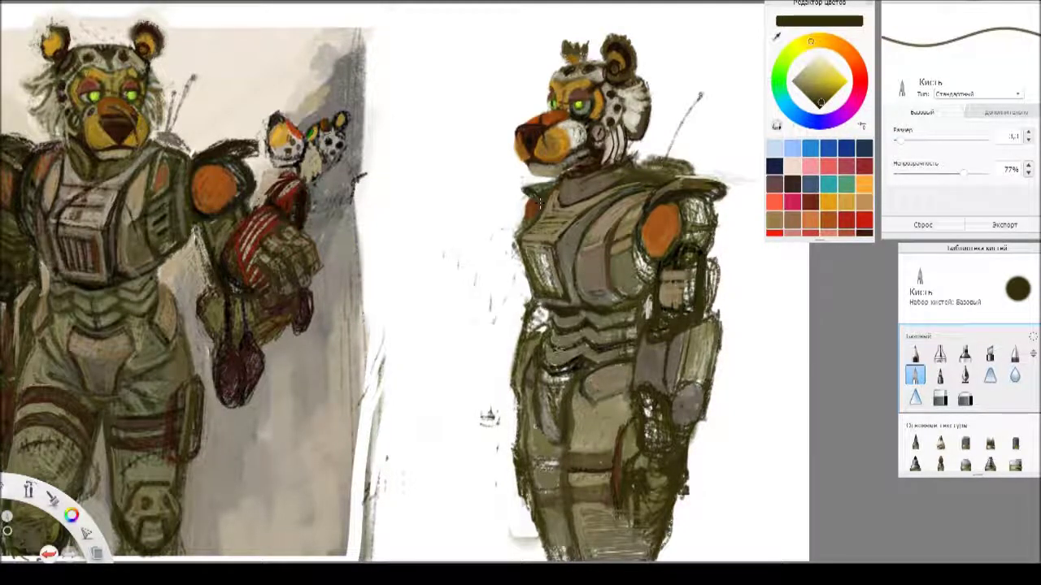
- Sketch dark maroon contour strokes around the side-view figure's hand and the object hanging beside its thigh
click(859, 73)
click(819, 103)
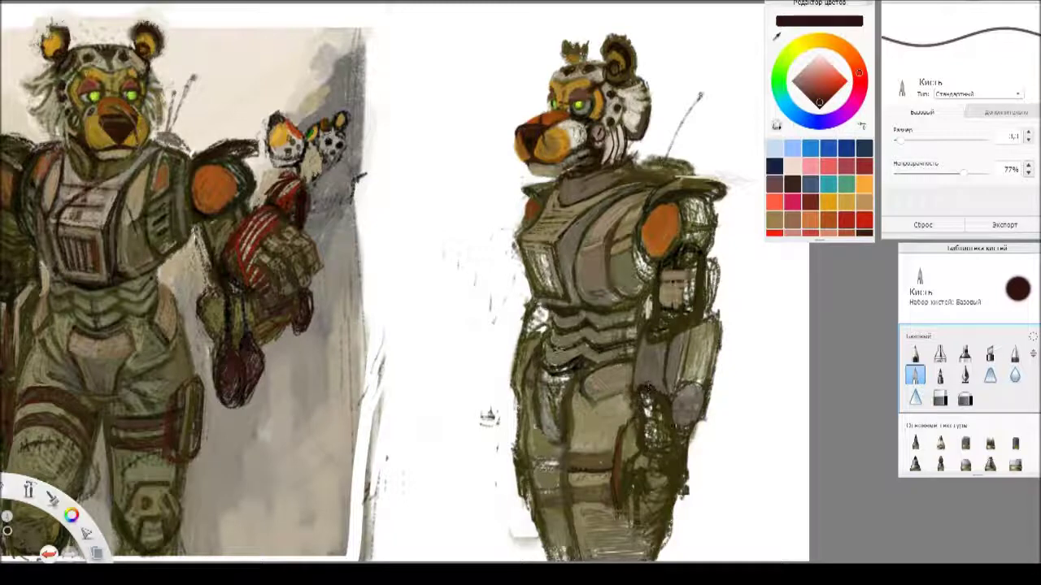
mouse_move(664, 417)
mouse_down()
mouse_move(676, 427)
mouse_move(636, 444)
mouse_move(665, 460)
mouse_move(666, 493)
mouse_move(657, 459)
mouse_move(674, 470)
mouse_move(662, 478)
mouse_move(680, 468)
mouse_move(674, 504)
mouse_move(657, 504)
mouse_up()
mouse_move(636, 455)
mouse_down()
mouse_move(625, 480)
mouse_move(628, 463)
mouse_move(638, 465)
mouse_move(623, 463)
mouse_move(622, 503)
mouse_move(623, 494)
mouse_move(635, 512)
mouse_move(651, 504)
mouse_move(632, 461)
mouse_move(655, 499)
mouse_move(648, 509)
mouse_move(676, 498)
mouse_move(685, 462)
mouse_move(676, 499)
mouse_move(649, 496)
mouse_move(668, 498)
mouse_move(642, 535)
mouse_move(640, 525)
mouse_up()
drag(637, 489, 634, 548)
drag(662, 516, 636, 549)
mouse_move(678, 496)
mouse_down()
mouse_move(665, 542)
mouse_move(639, 547)
mouse_up()
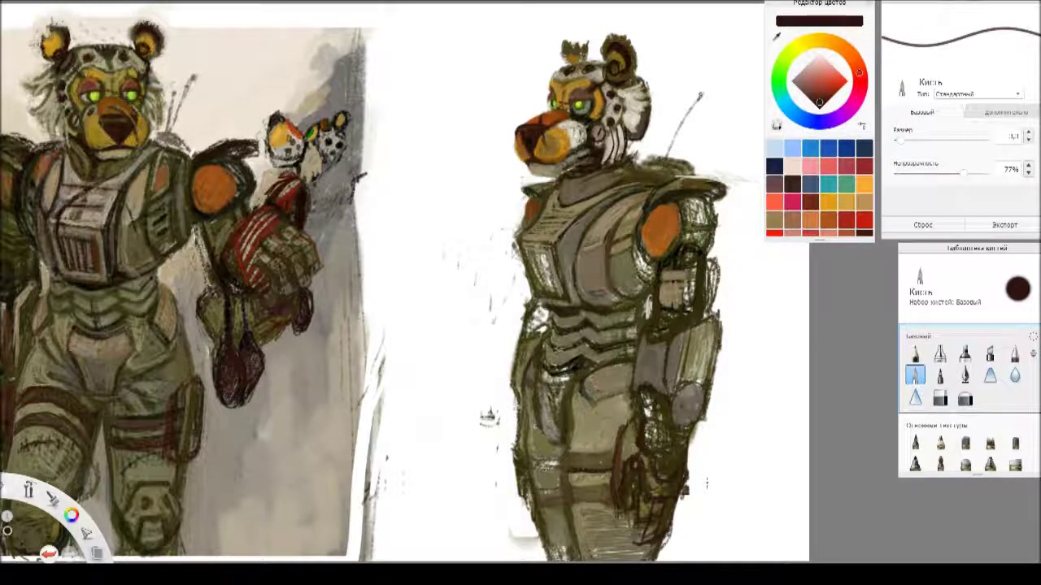
- Fill the side-view figure's upper arm behind the orange shoulder joint with dark olive-grey
click(815, 41)
click(808, 93)
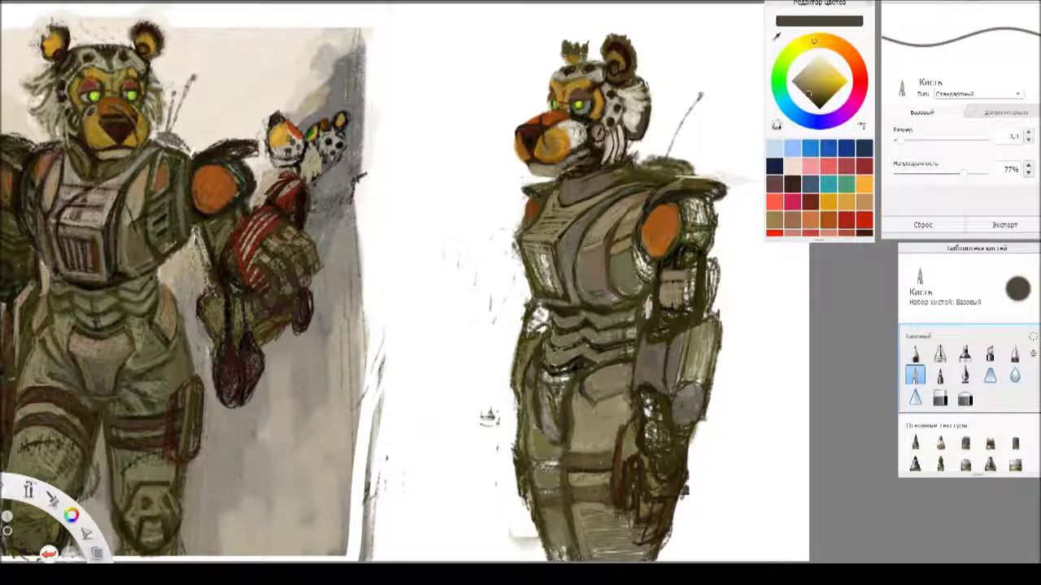
drag(705, 205, 683, 206)
scroll(762, 210, down, 3)
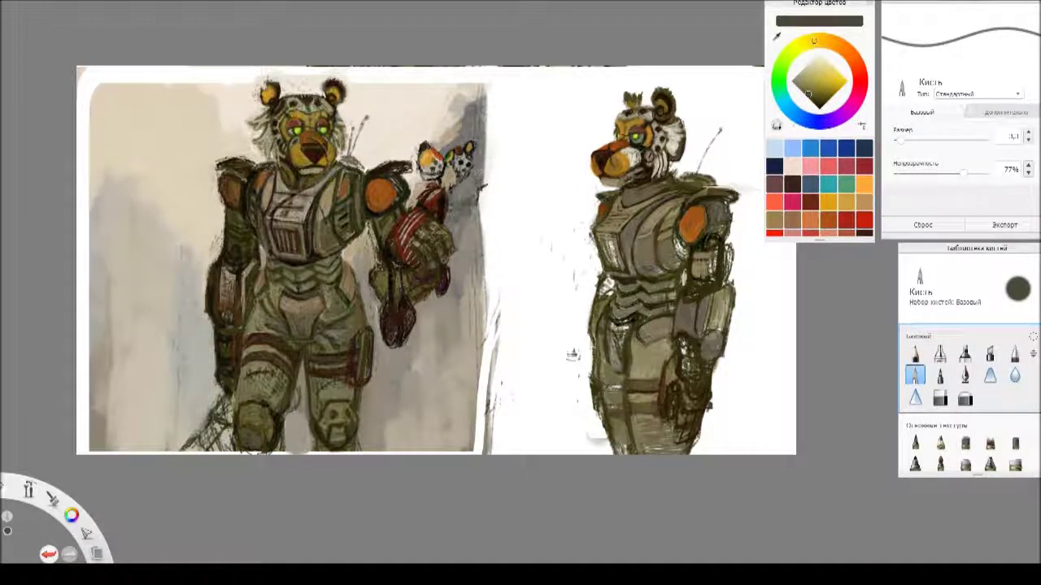
- Paint the side-view figure's near shoulder-pad rim dark olive and darken the collar edge below the muzzle with near-black olive
click(819, 98)
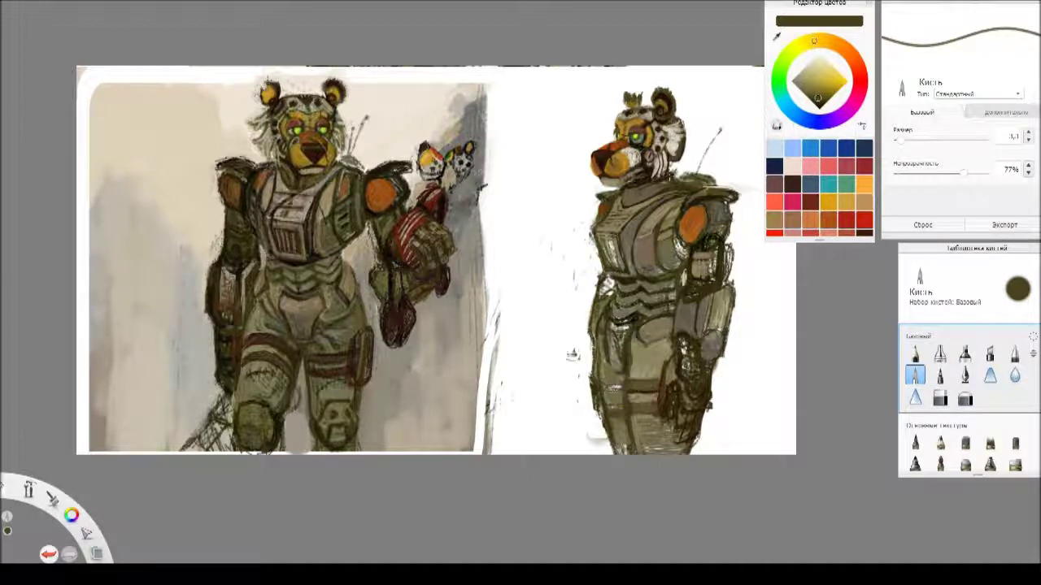
click(824, 100)
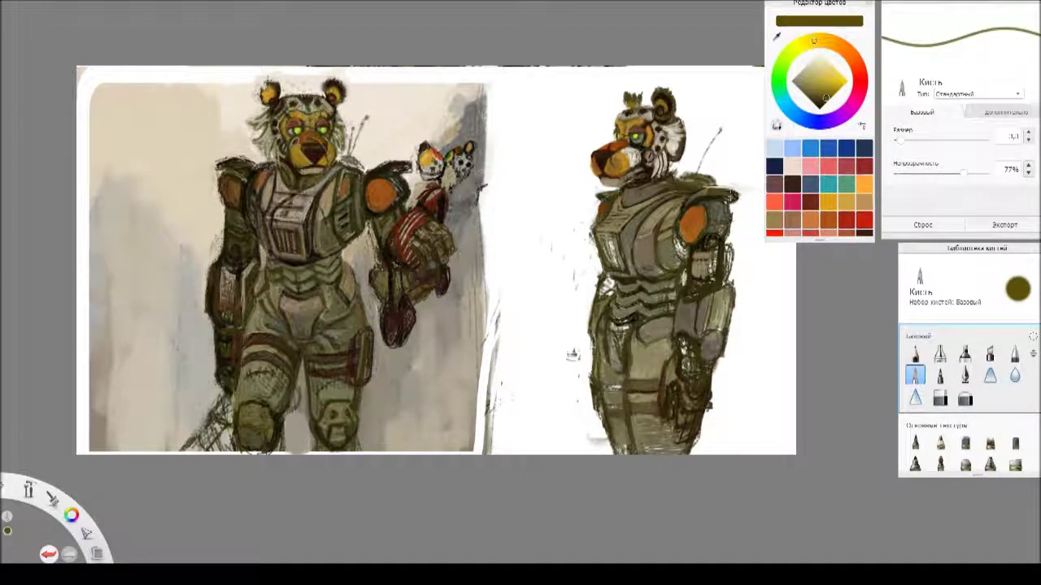
drag(736, 197, 719, 193)
click(821, 106)
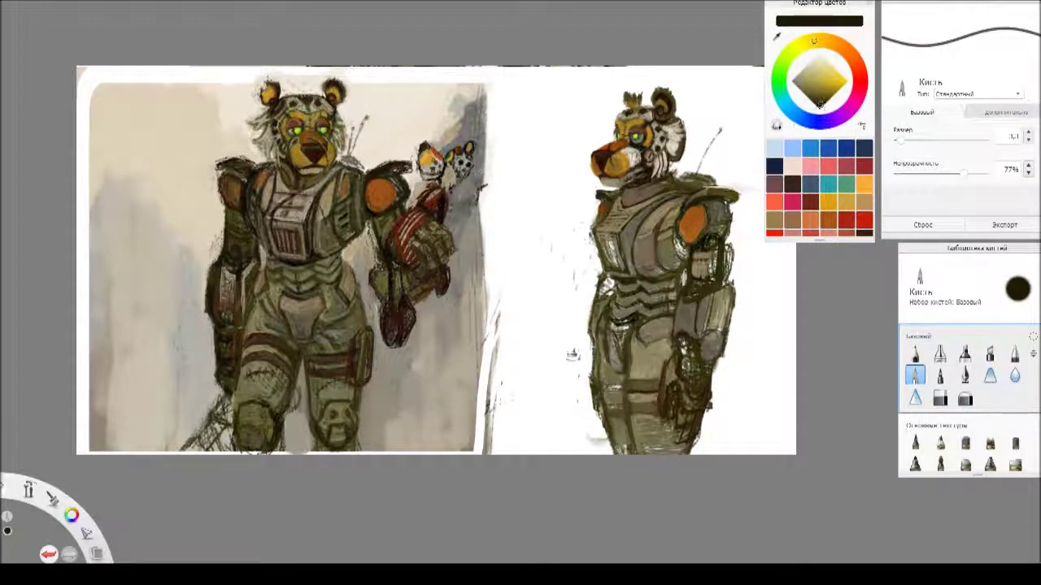
click(820, 105)
mouse_move(608, 192)
mouse_down()
mouse_move(598, 191)
mouse_move(613, 197)
mouse_up()
- Shade the side-view figure's upper arm behind the orange shoulder joint with medium and dark olive-grey strokes
click(799, 83)
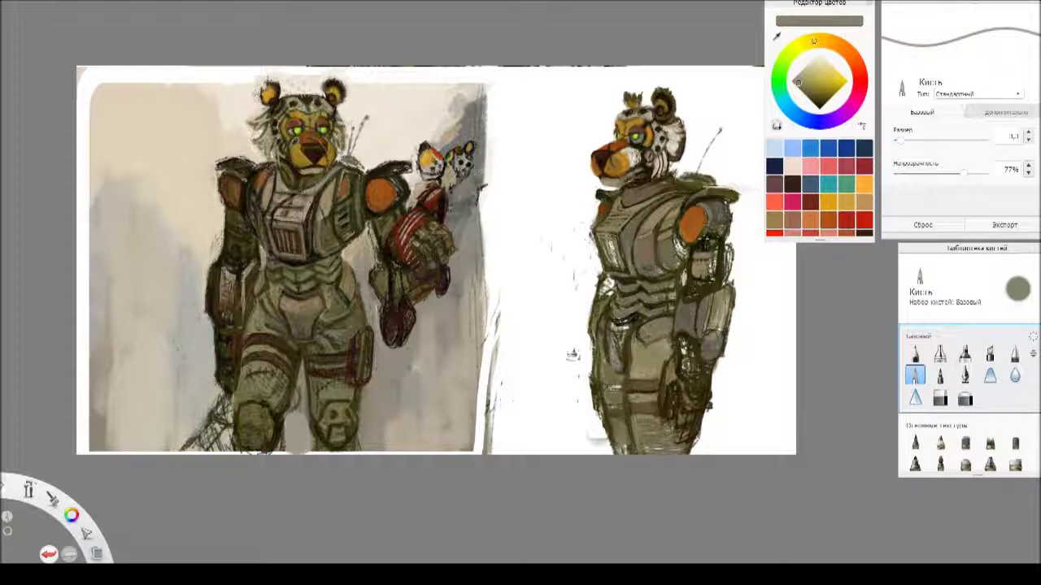
click(808, 92)
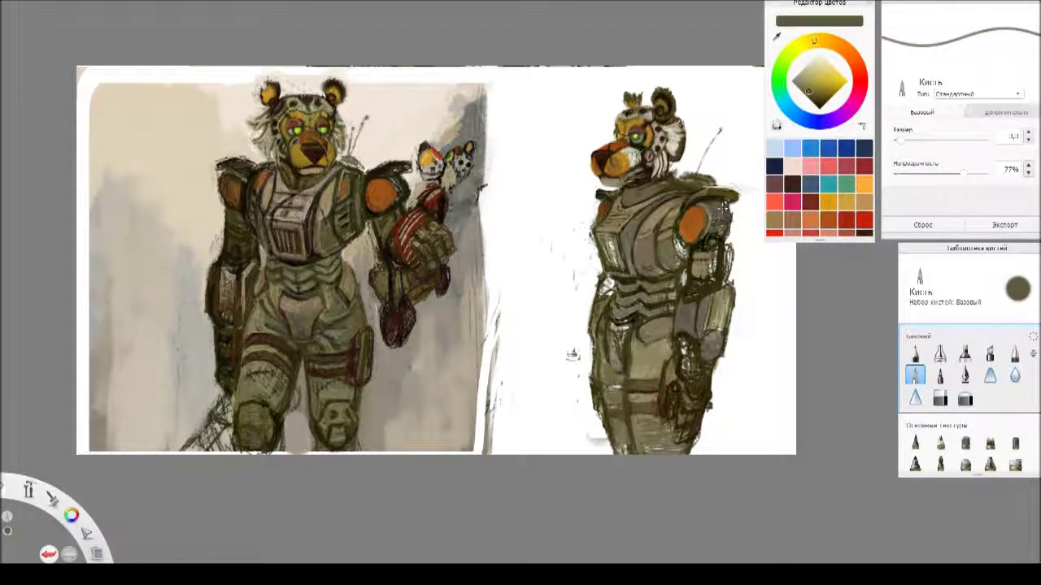
click(813, 96)
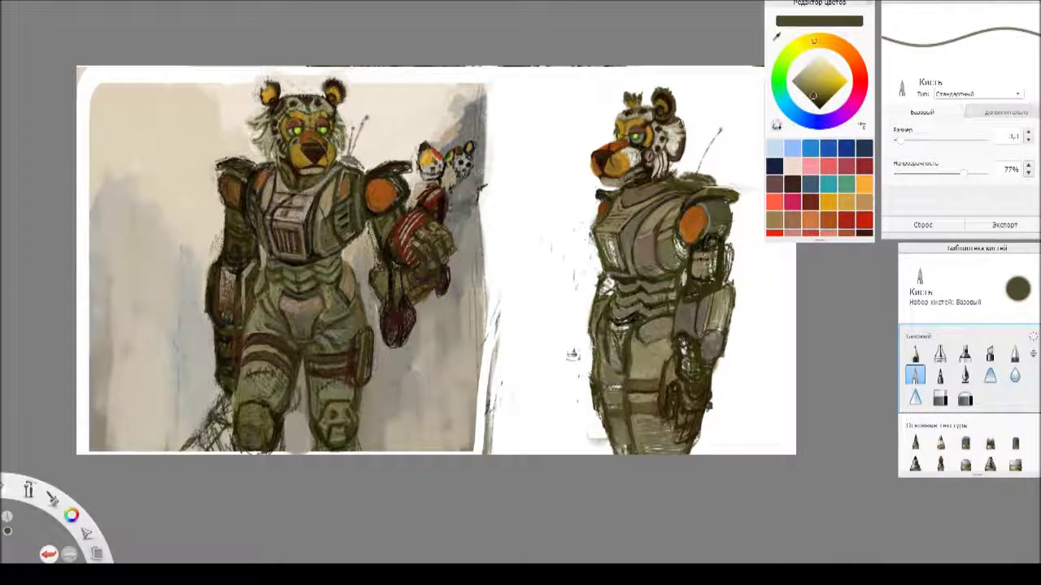
click(809, 94)
drag(710, 203, 715, 247)
- Draw near-black olive contours around the side-view figure's elbow mechanism and along the adjoining edge of the torso
click(820, 103)
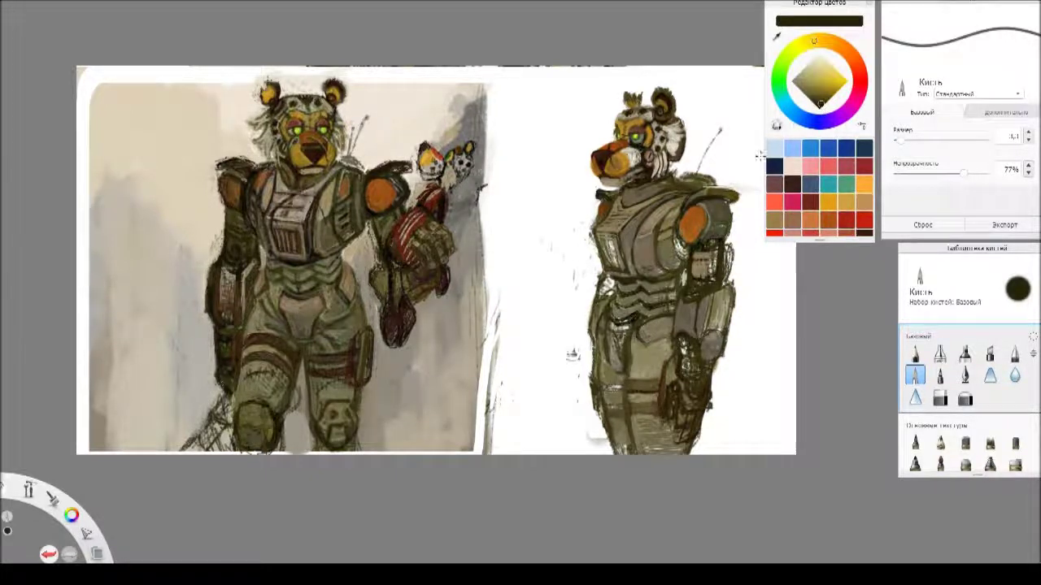
mouse_move(718, 239)
mouse_down()
mouse_move(707, 244)
mouse_move(714, 281)
mouse_up()
drag(716, 253, 712, 273)
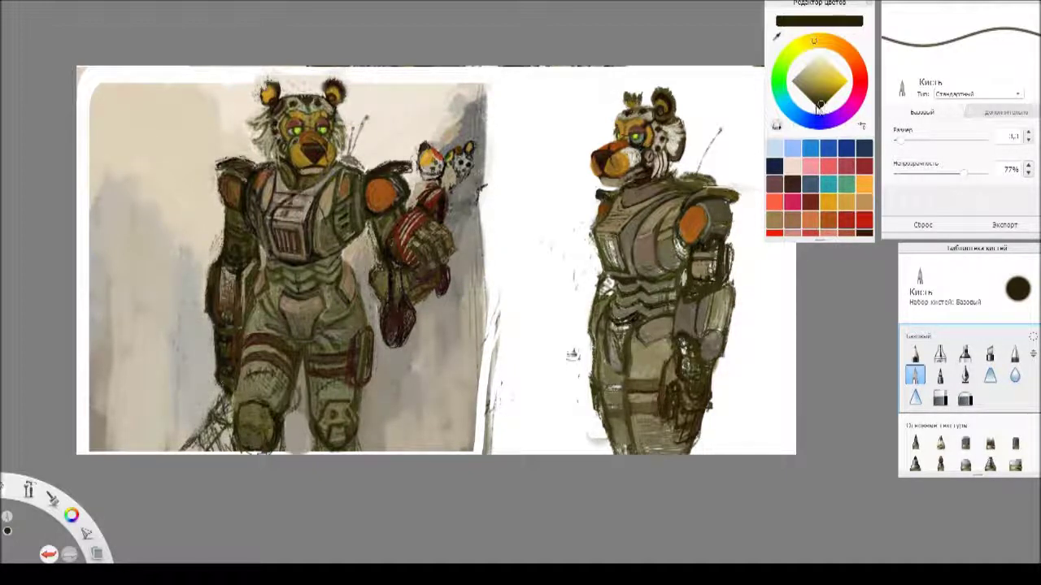
click(818, 105)
mouse_move(701, 276)
mouse_down()
mouse_move(698, 288)
mouse_move(696, 270)
mouse_move(704, 283)
mouse_move(729, 268)
mouse_move(713, 252)
mouse_move(732, 248)
mouse_move(737, 257)
mouse_move(722, 273)
mouse_move(699, 244)
mouse_up()
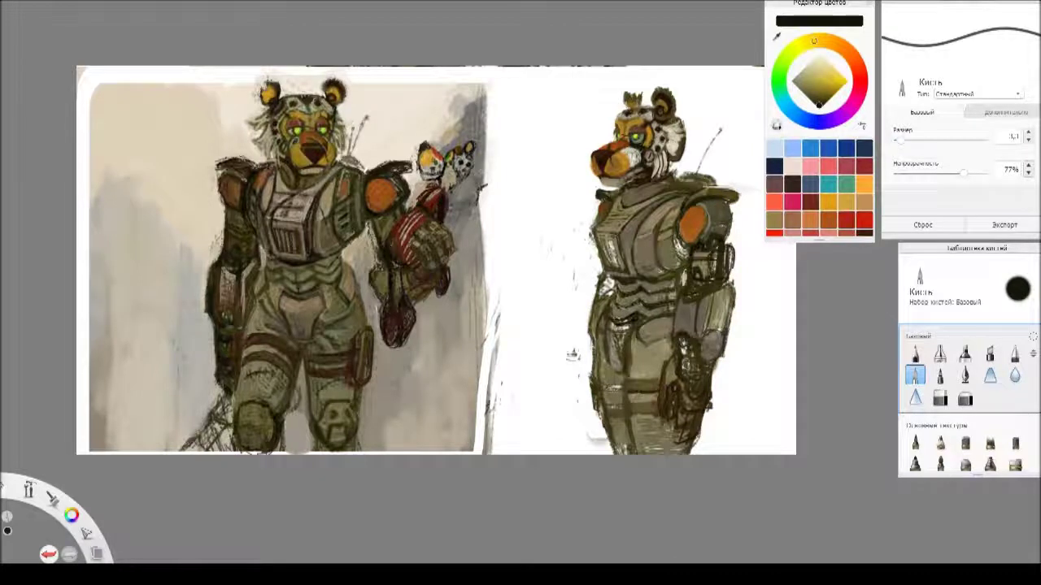
mouse_move(686, 237)
mouse_down()
mouse_move(678, 250)
mouse_move(675, 232)
mouse_move(672, 253)
mouse_move(689, 261)
mouse_move(683, 279)
mouse_up()
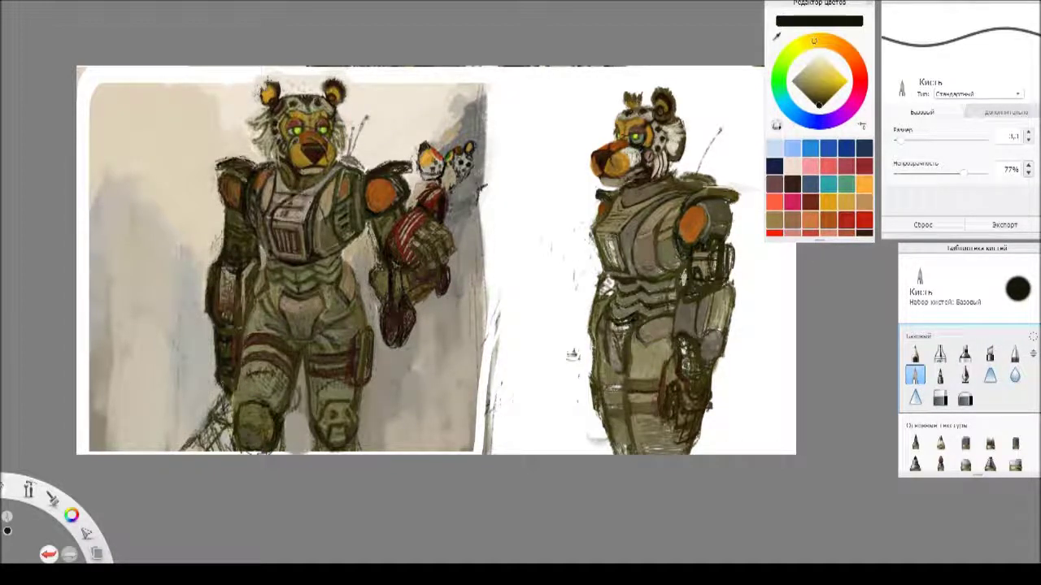
- Color the side-view figure's elbow mechanism with olive-grey strokes and a dark red-brown panel
click(804, 89)
drag(703, 252, 709, 261)
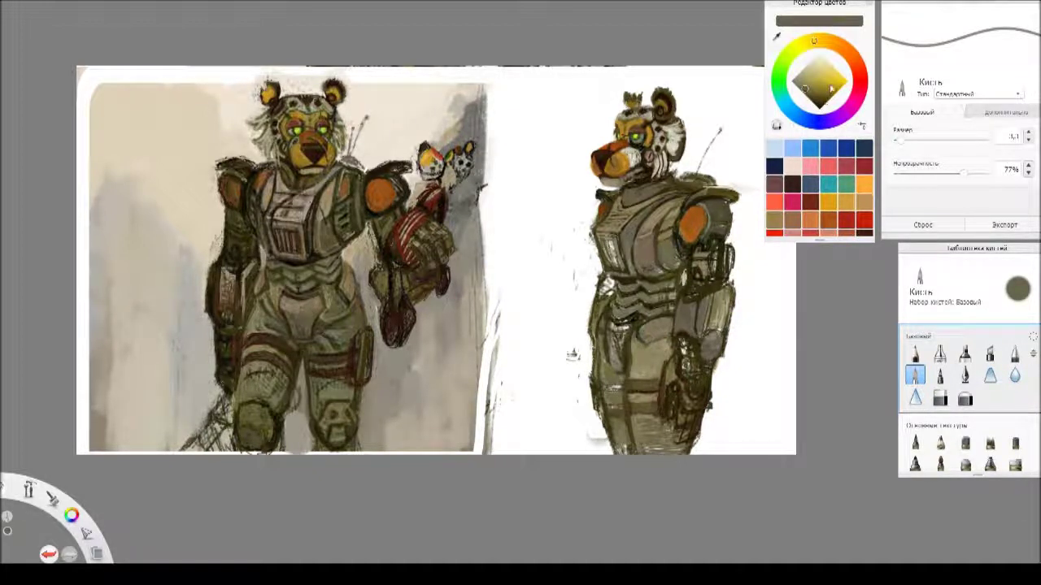
drag(831, 90, 813, 93)
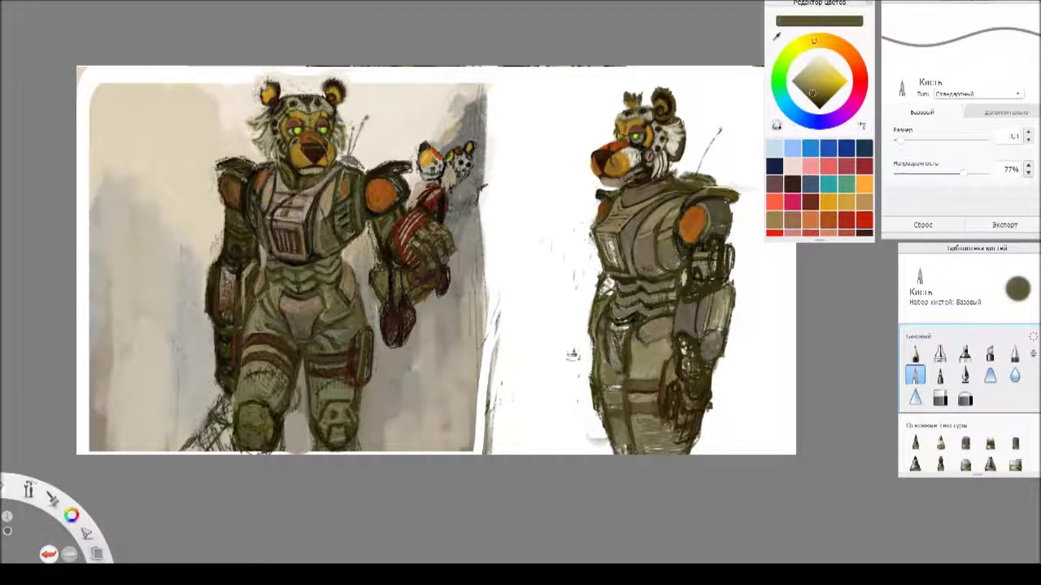
click(859, 74)
click(822, 98)
mouse_move(714, 261)
mouse_down()
mouse_move(723, 254)
mouse_move(731, 268)
mouse_move(717, 256)
mouse_move(712, 281)
mouse_up()
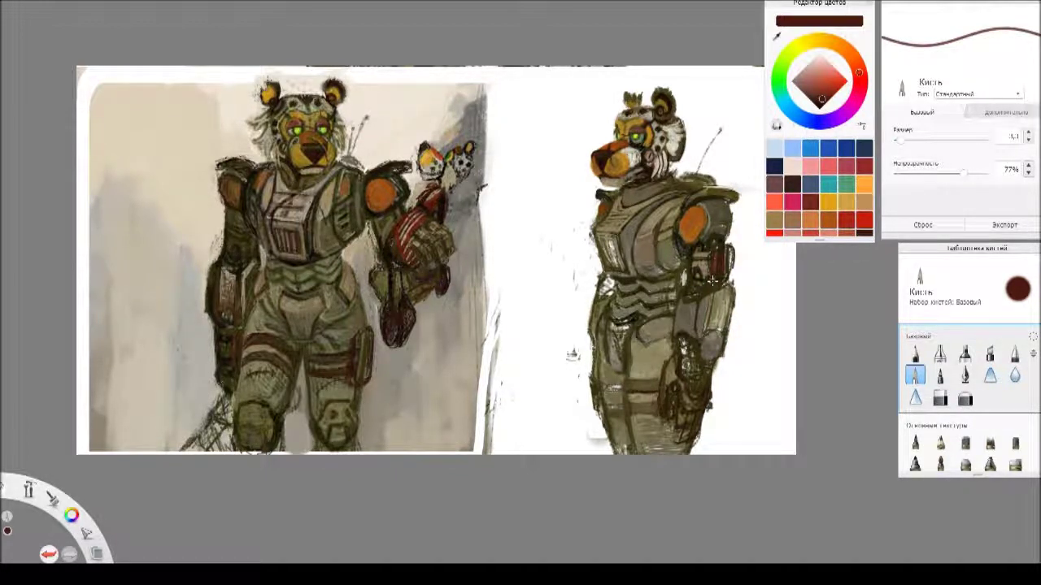
- Shade the lower part of the side-view figure's elbow mechanism with near-black maroon
click(818, 101)
click(809, 96)
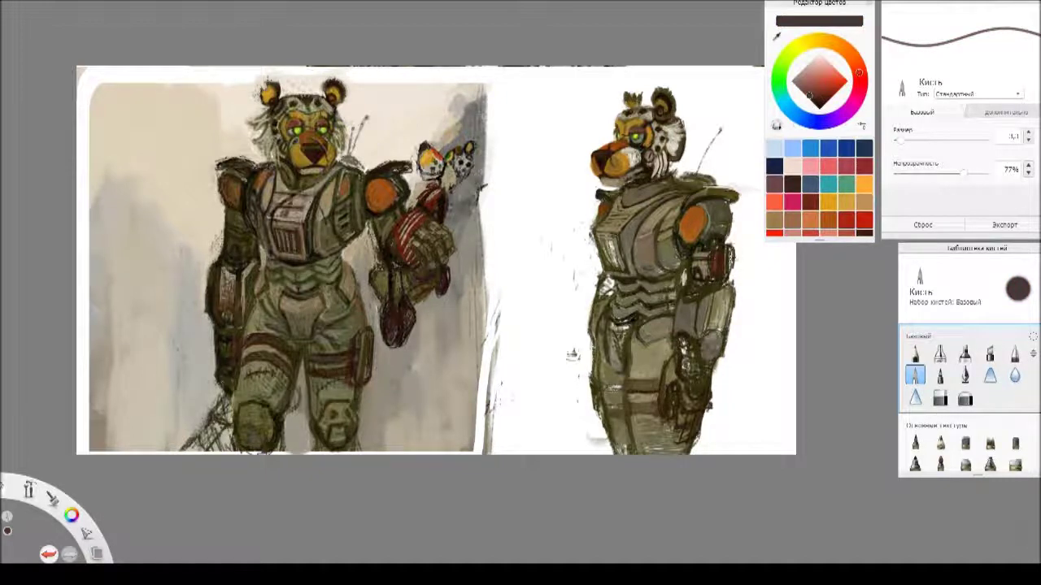
click(820, 102)
mouse_move(701, 270)
mouse_down()
mouse_move(697, 281)
mouse_move(695, 272)
mouse_up()
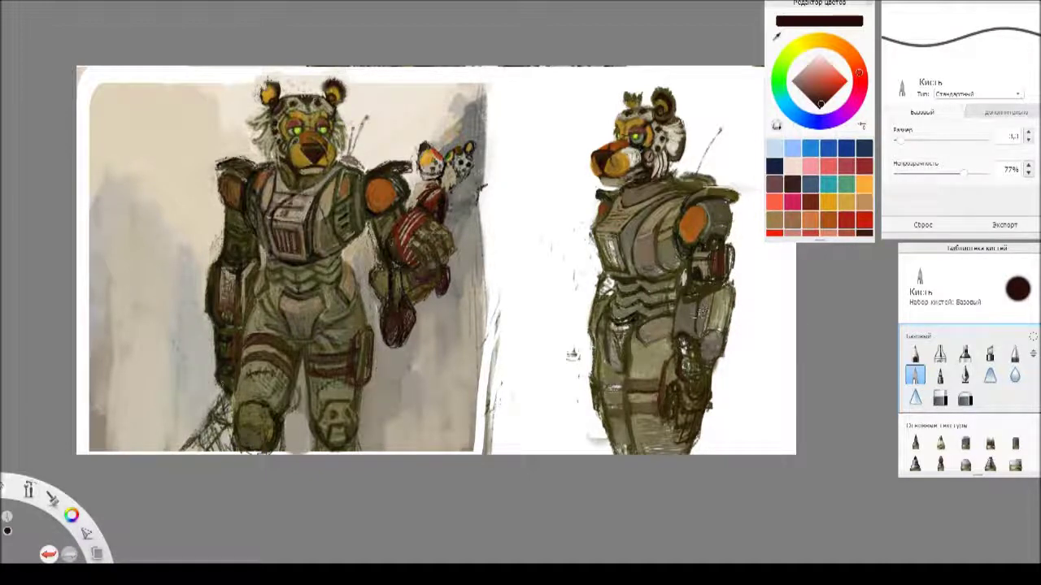
- Refine the side-view figure's elbow with grey-brown and dark brown, and outline the orange shoulder joint in near-black
click(802, 88)
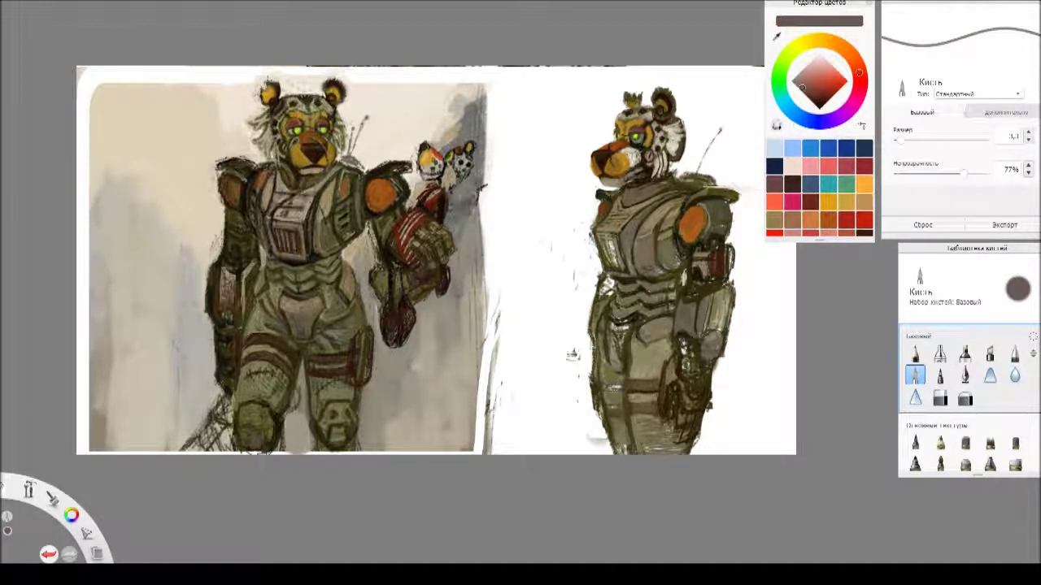
click(828, 41)
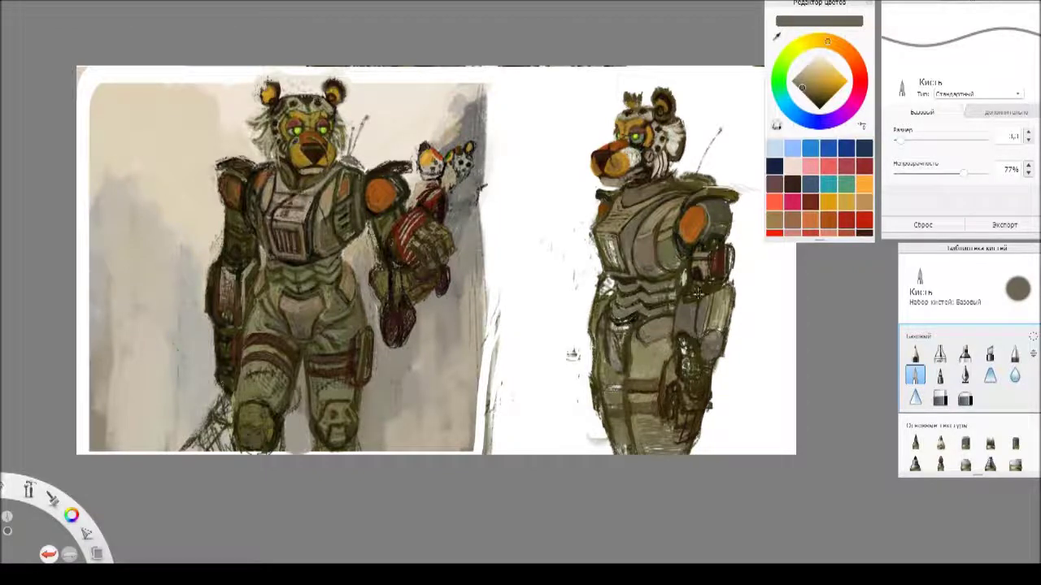
click(813, 98)
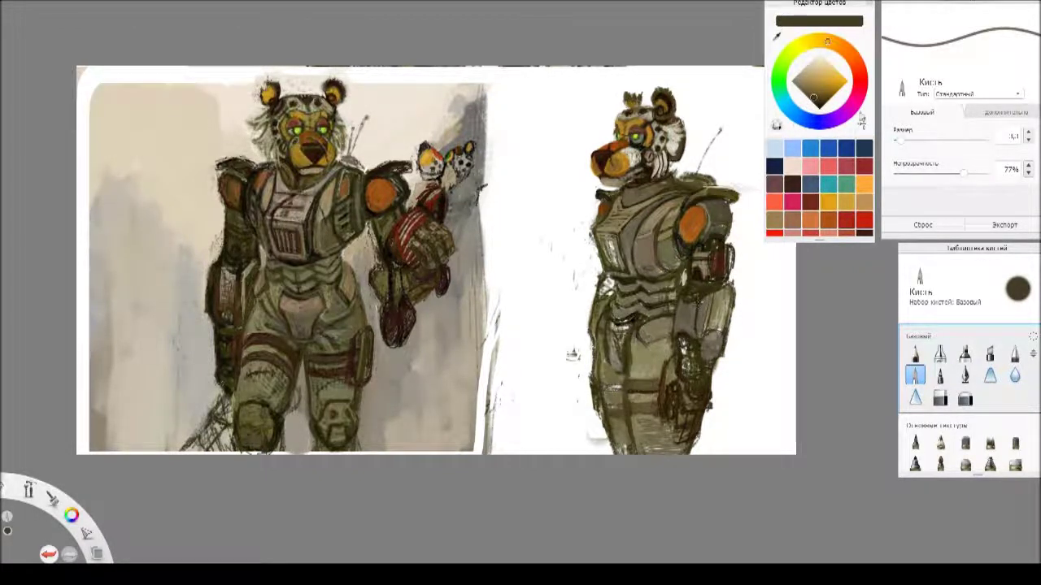
click(820, 104)
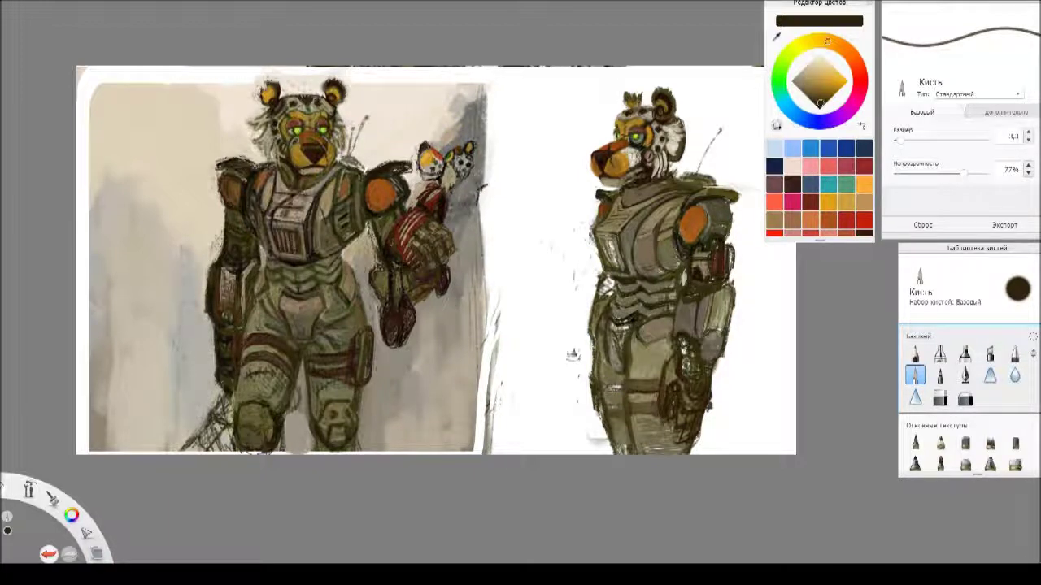
click(818, 104)
drag(701, 243, 691, 251)
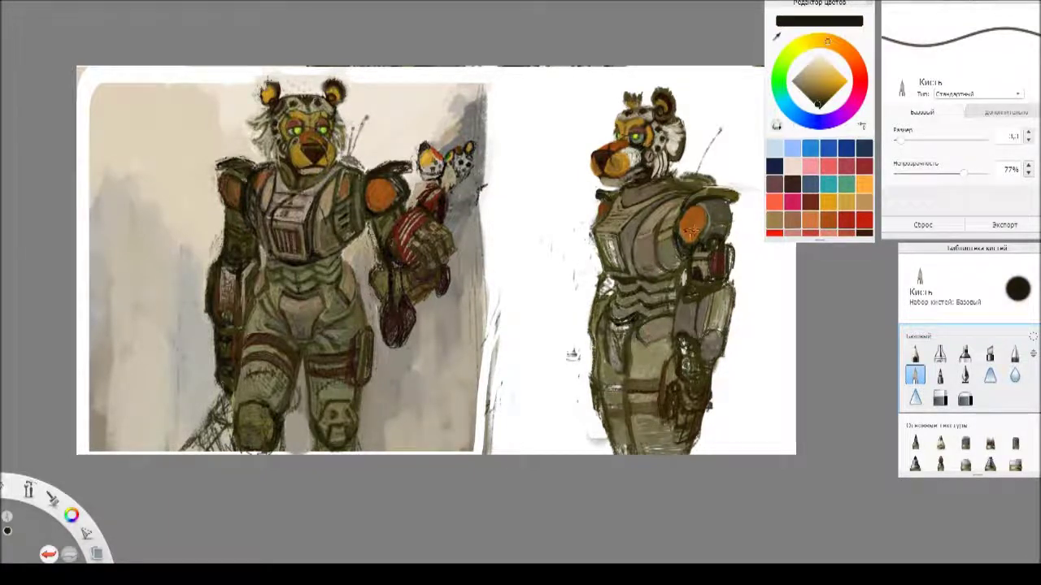
drag(690, 214, 679, 244)
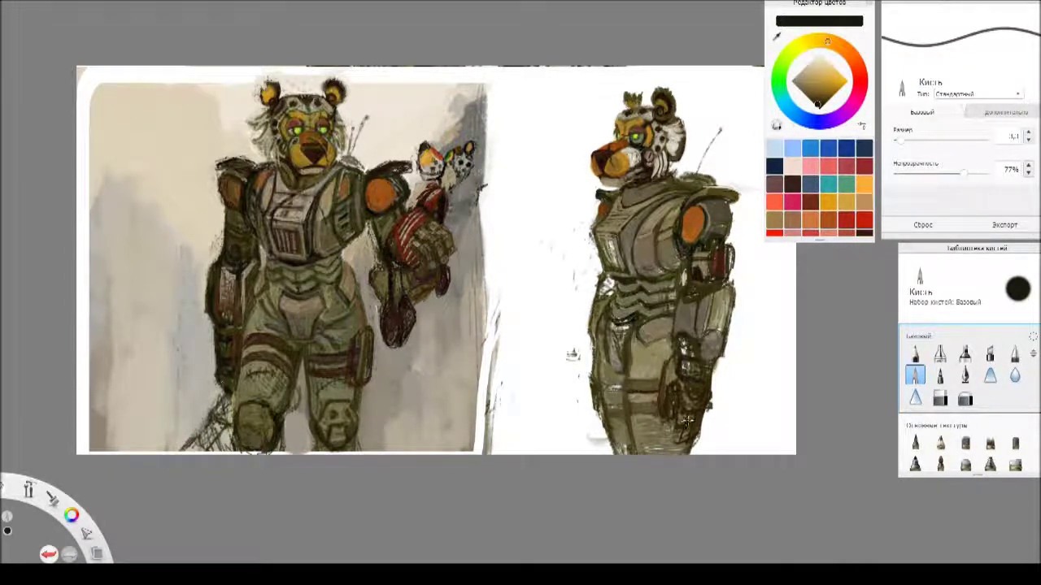
- Sample olive tones from the painting and deepen the side-view figure's upper arm above the elbow with near-black green
click(860, 73)
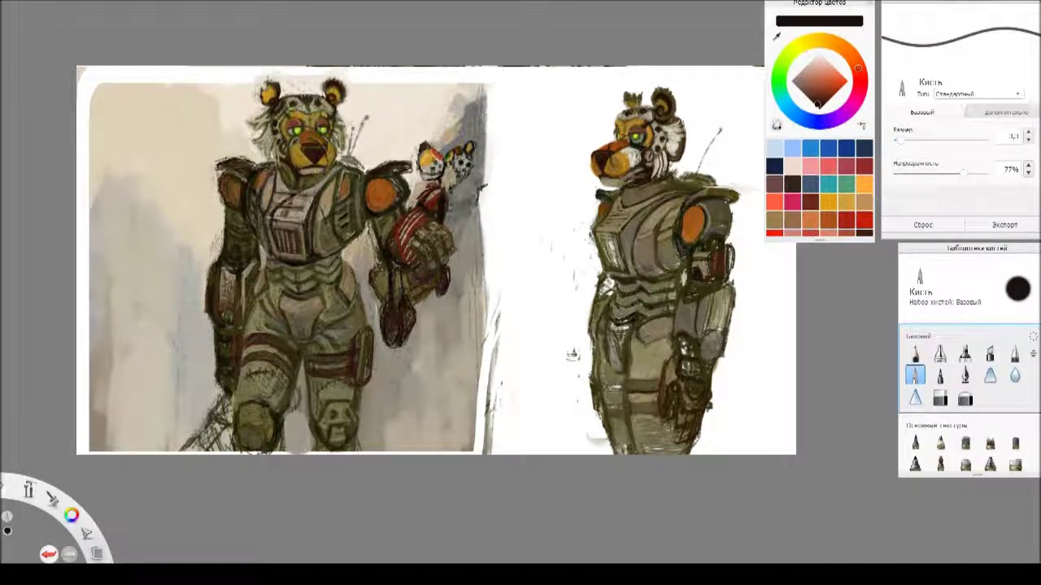
key(alt)
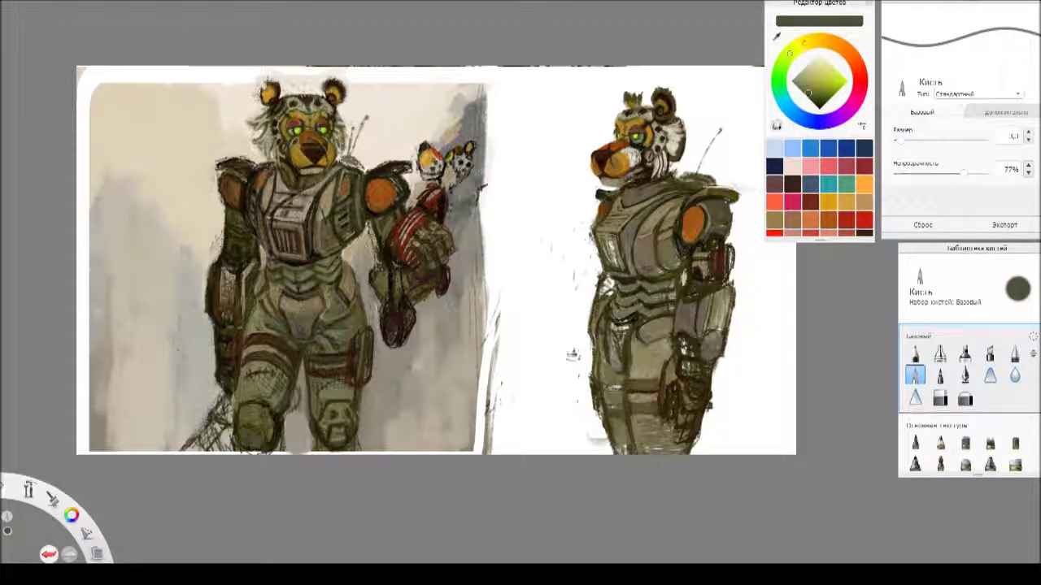
key(alt)
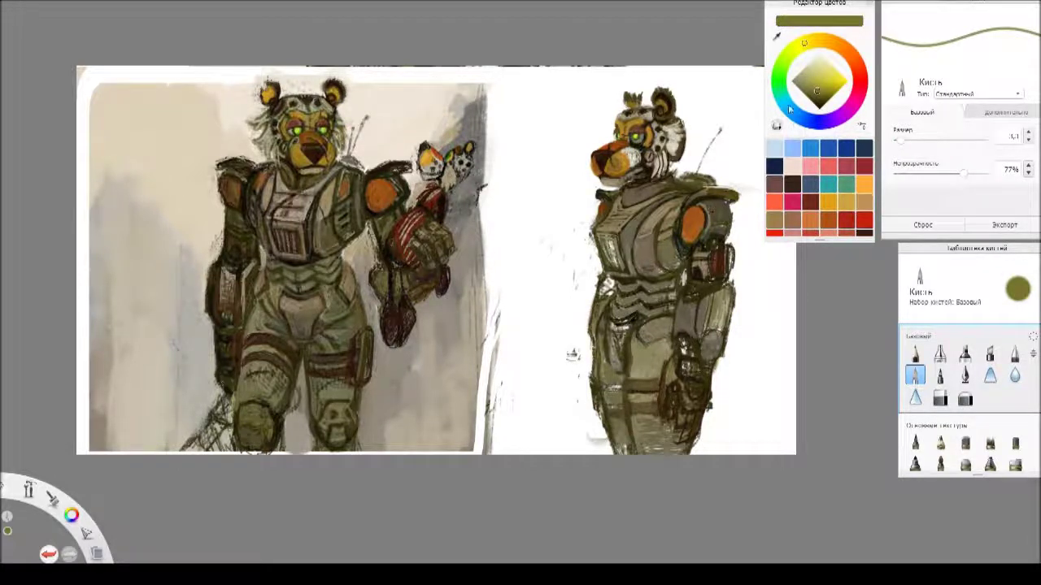
click(805, 81)
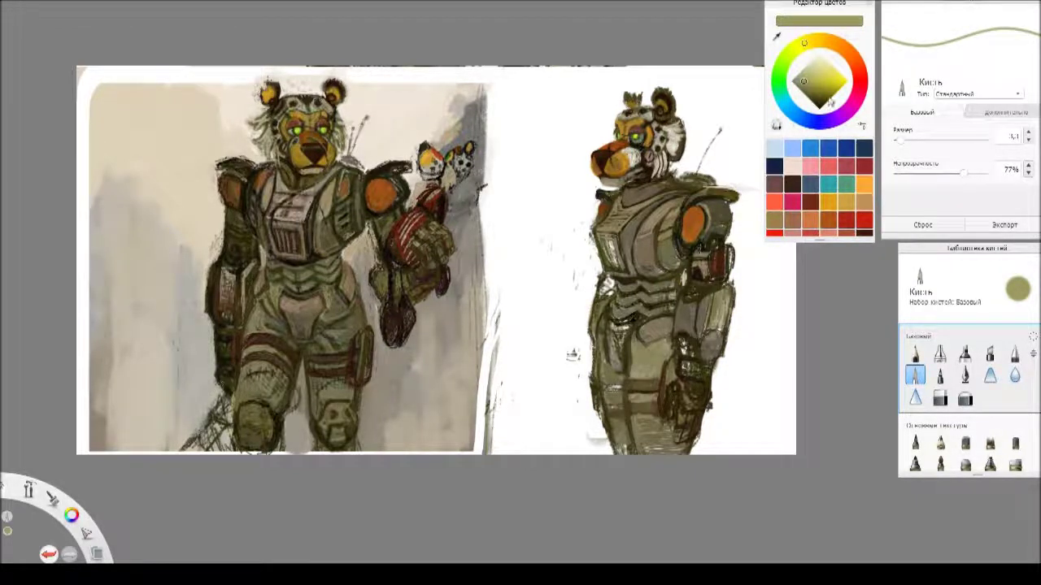
click(820, 104)
mouse_move(707, 223)
mouse_down()
mouse_move(697, 240)
mouse_move(725, 249)
mouse_up()
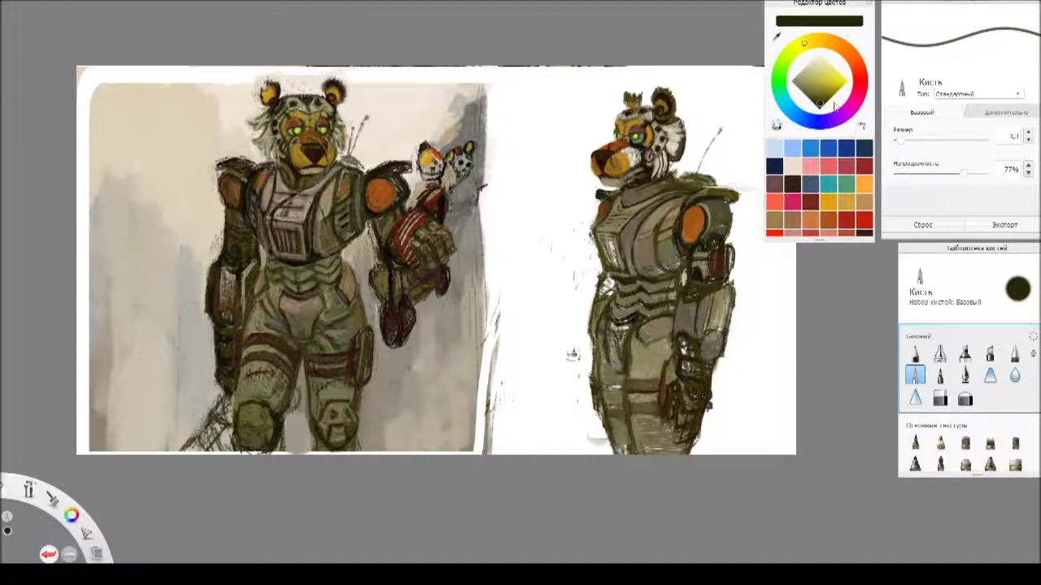
- Sample olive tones from the side-view figure and paint light olive-grey strokes down the front of its thigh
click(803, 90)
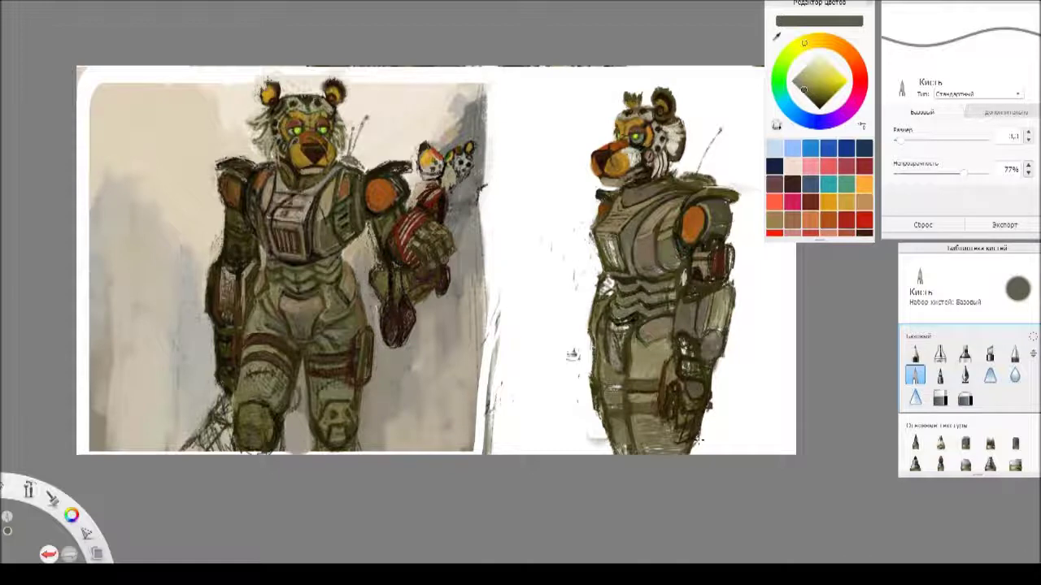
alt+click(640, 317)
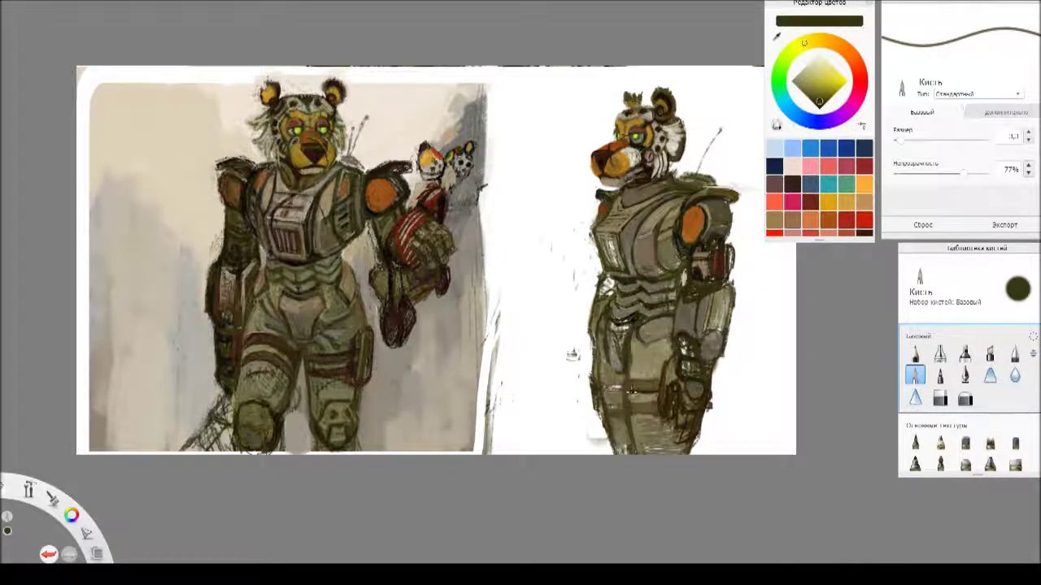
alt+click(631, 393)
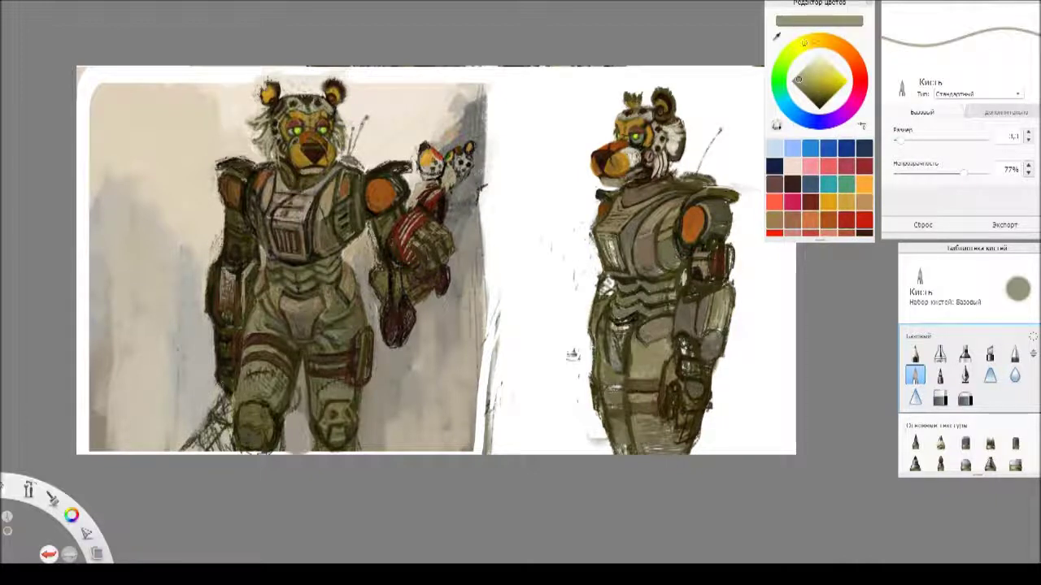
mouse_move(607, 322)
mouse_down()
mouse_move(622, 398)
mouse_move(615, 382)
mouse_up()
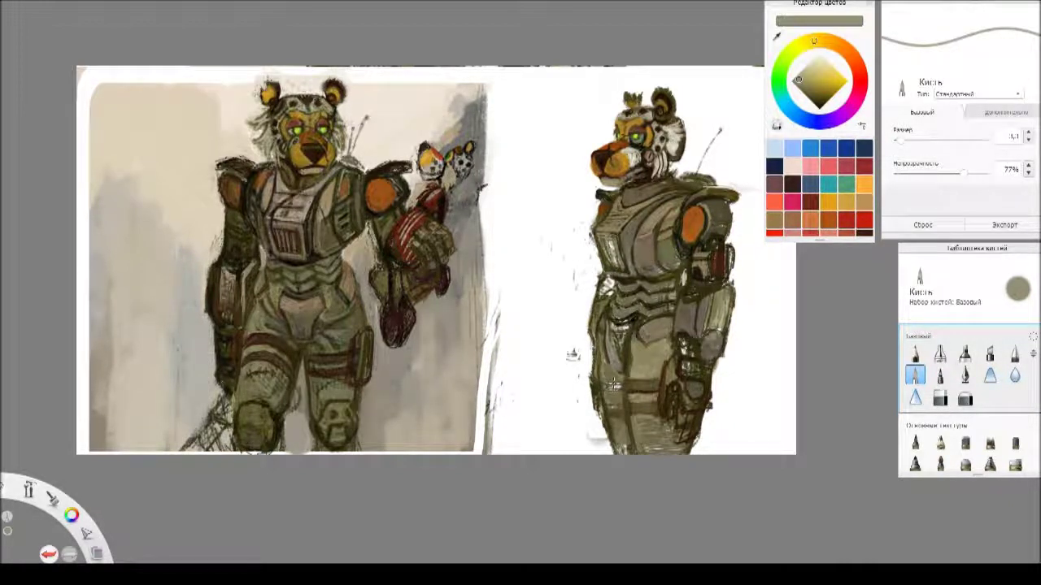
- Darken the side-view figure's elbow underside and fingers with near-black olive and near-black maroon strokes
click(819, 103)
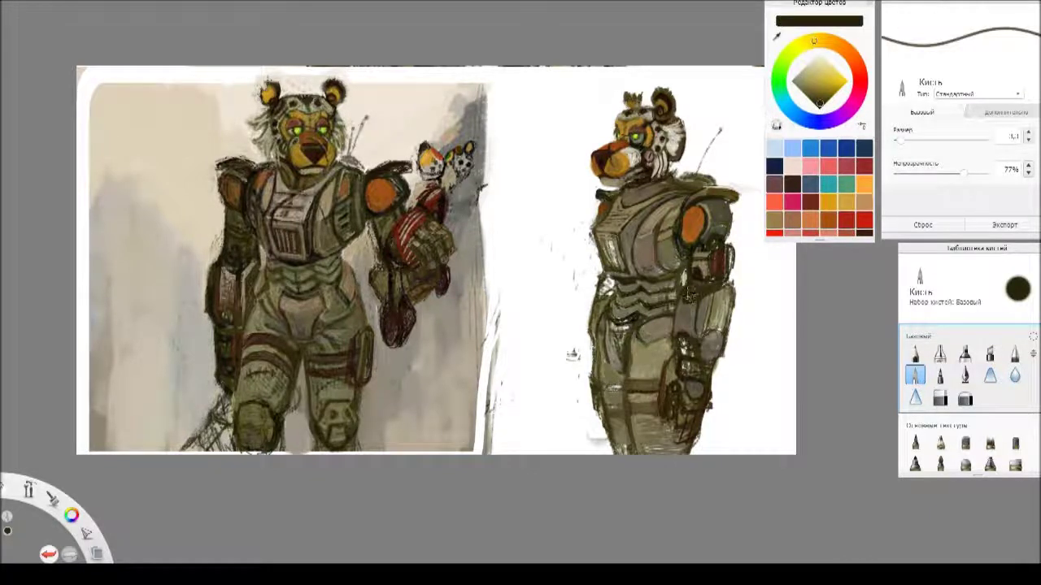
click(819, 103)
click(858, 74)
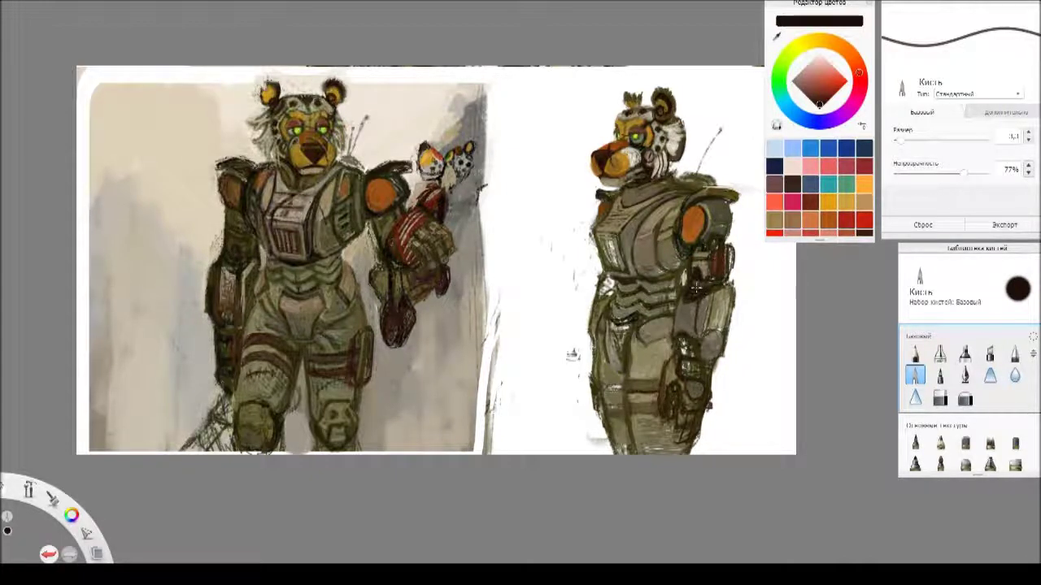
click(13, 3)
click(32, 59)
drag(686, 411, 701, 411)
- Refine the side-view figure's elbow and hand with tan, dark olive, near-black maroon and grey-brown brush strokes
click(827, 41)
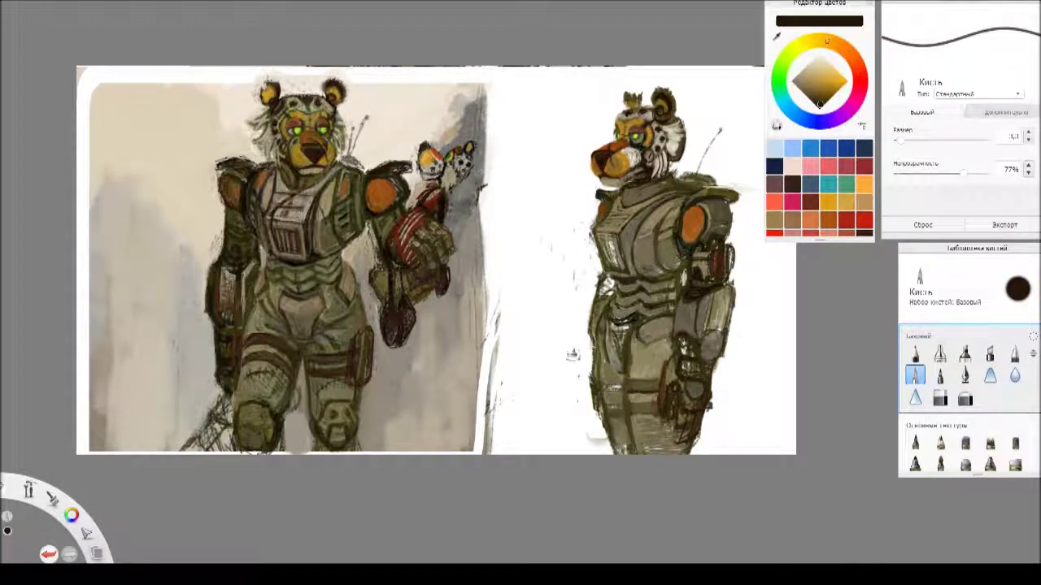
click(808, 77)
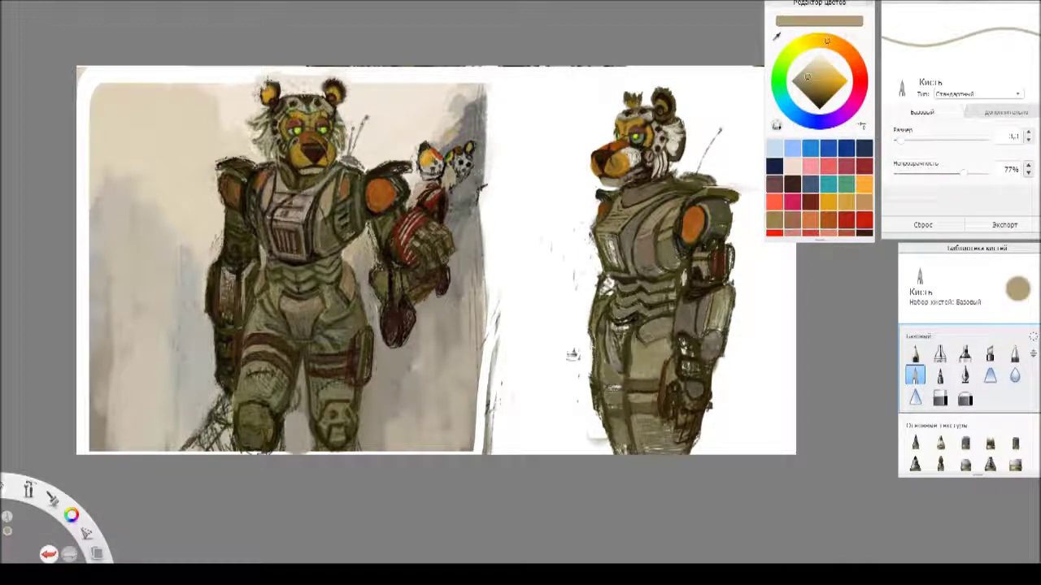
click(811, 86)
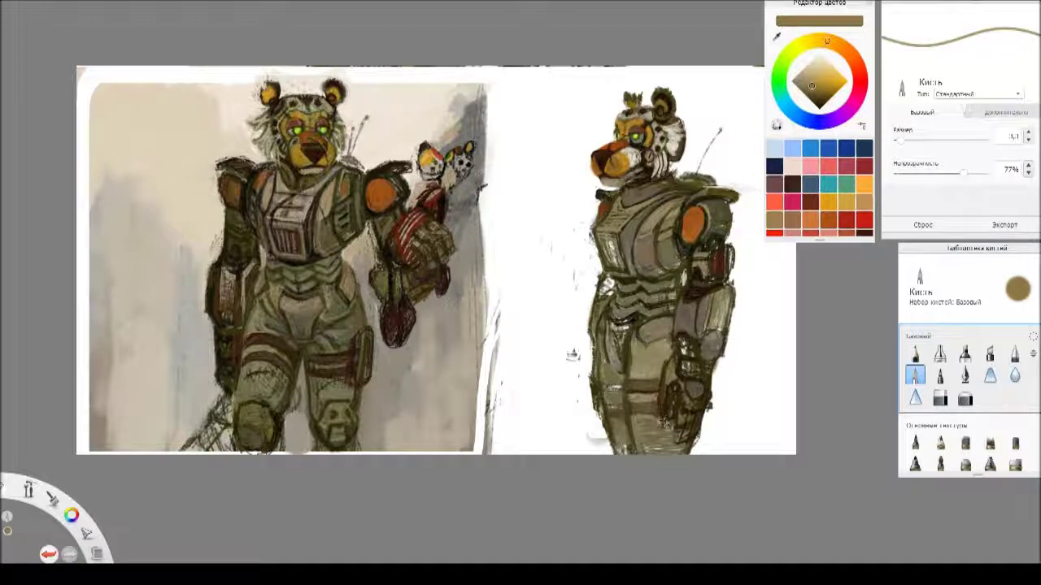
click(819, 102)
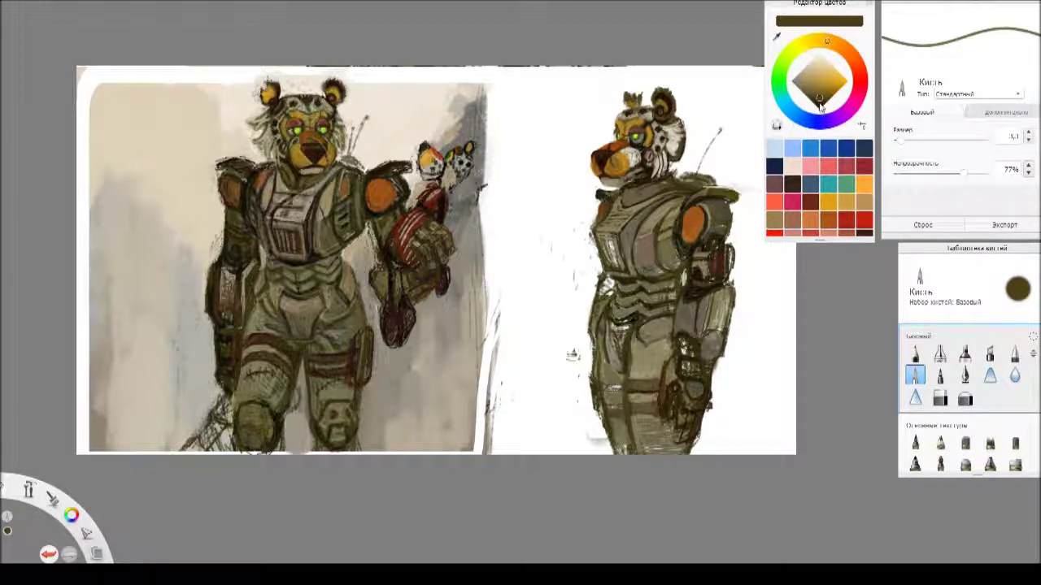
drag(820, 102, 818, 104)
click(858, 70)
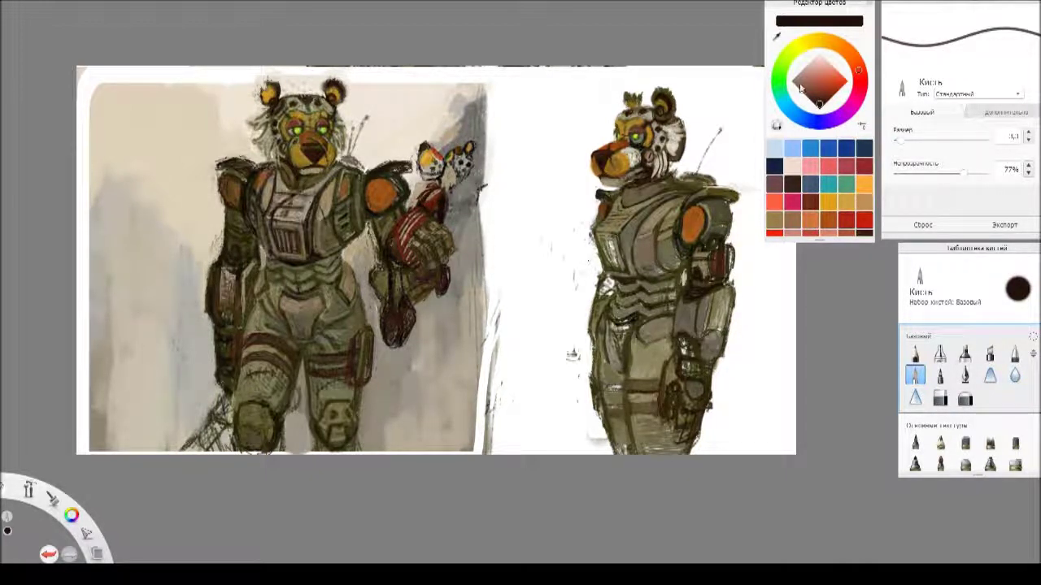
drag(801, 88, 805, 90)
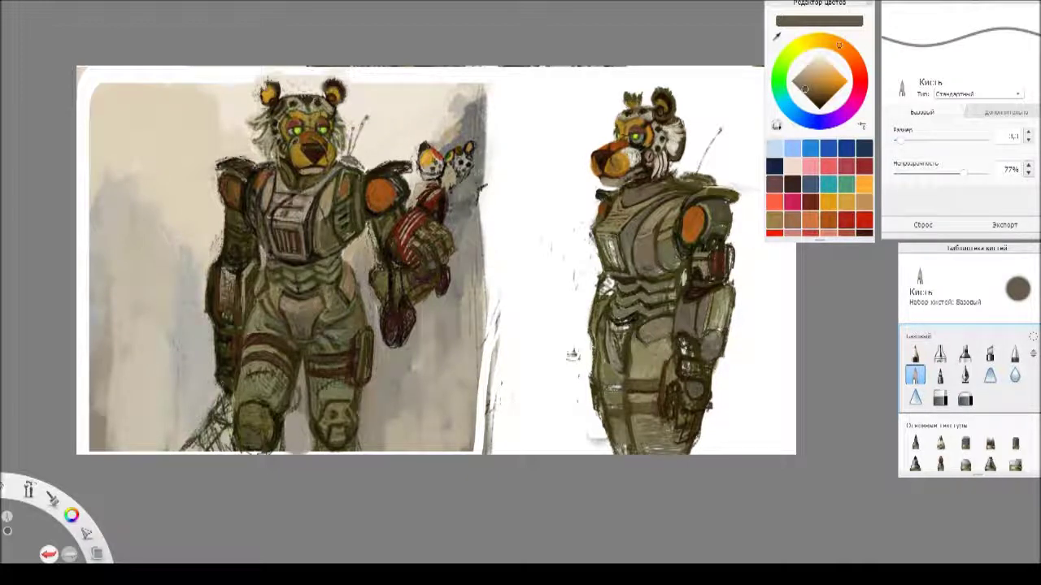
click(817, 98)
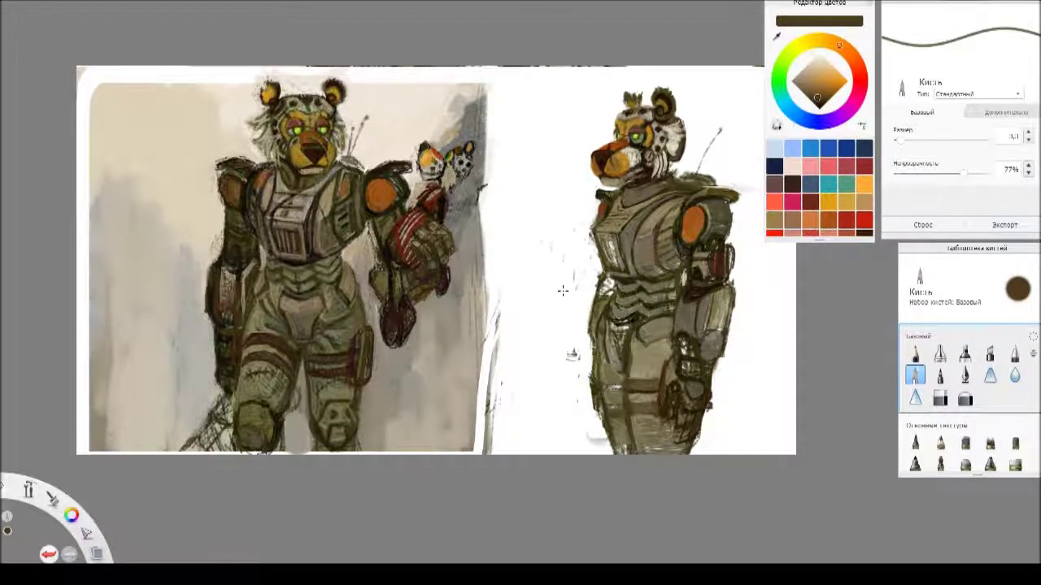
- Reposition the color editor so that its whole header is on screen
scroll(572, 355, up, 3)
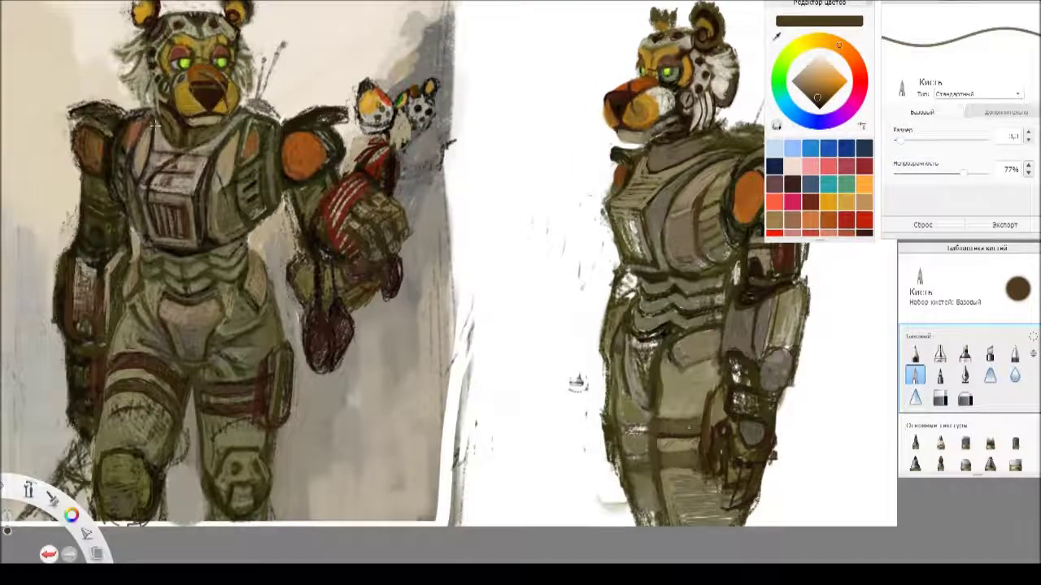
scroll(540, 220, down, 1)
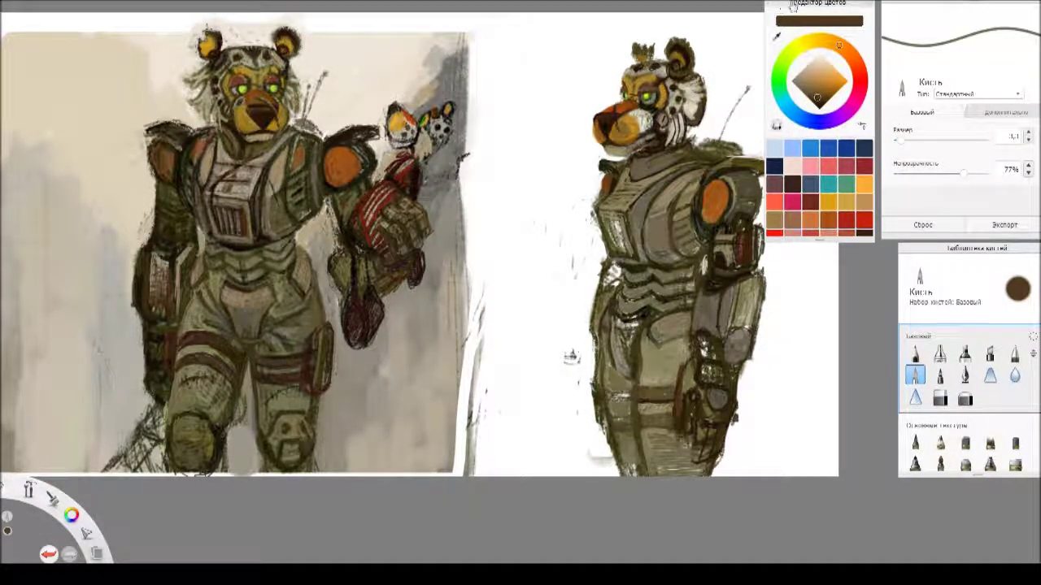
mouse_move(795, 5)
mouse_down()
mouse_move(563, 108)
mouse_move(641, 89)
mouse_move(782, 8)
mouse_up()
drag(779, 242, 798, 244)
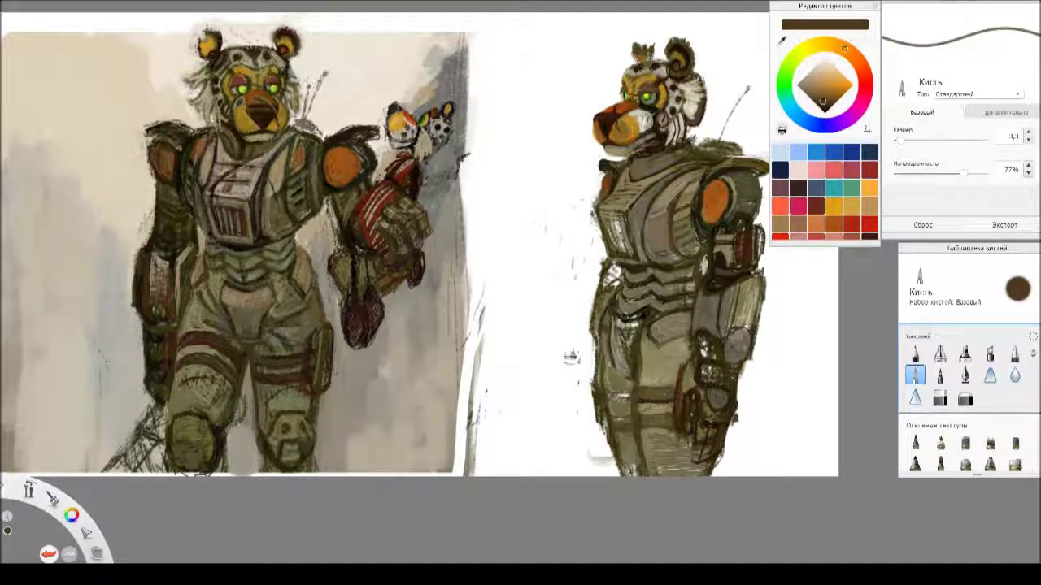
key(space)
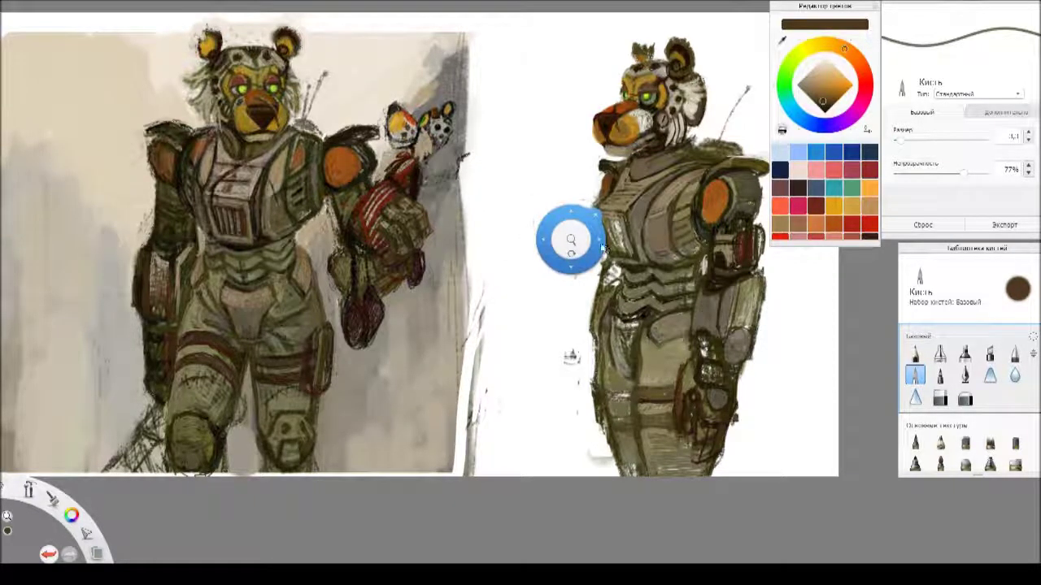
drag(602, 248, 550, 269)
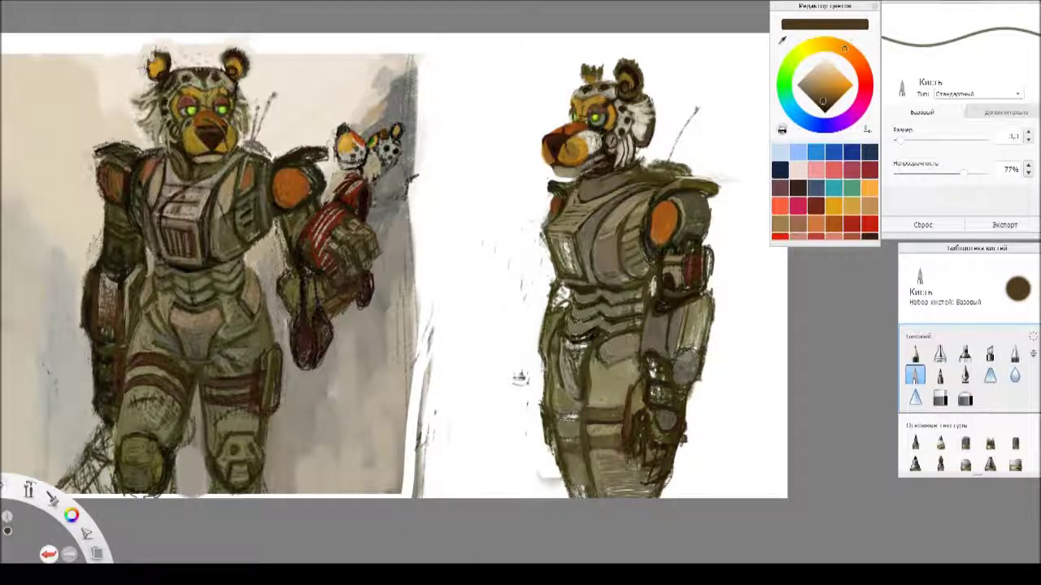
- Touch up the side-view figure's muzzle and cheek with ochre and dark olive-brown strokes
click(828, 88)
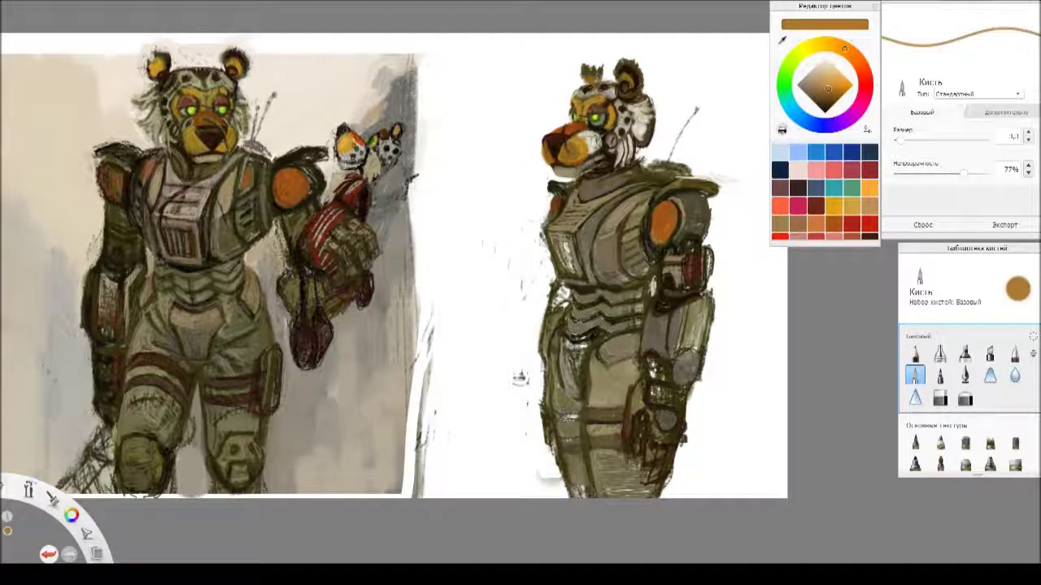
click(838, 45)
mouse_move(591, 130)
mouse_down()
mouse_move(575, 136)
mouse_move(585, 153)
mouse_up()
click(827, 101)
- Shade the side-view figure's neck and collar beneath the fur with grey-brown and warm brown strokes
click(805, 86)
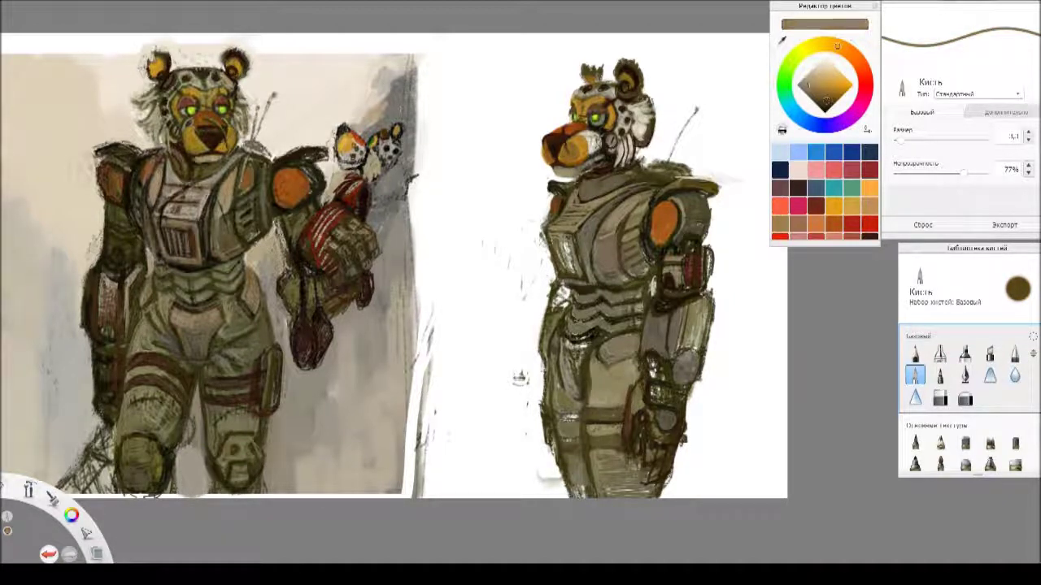
click(847, 50)
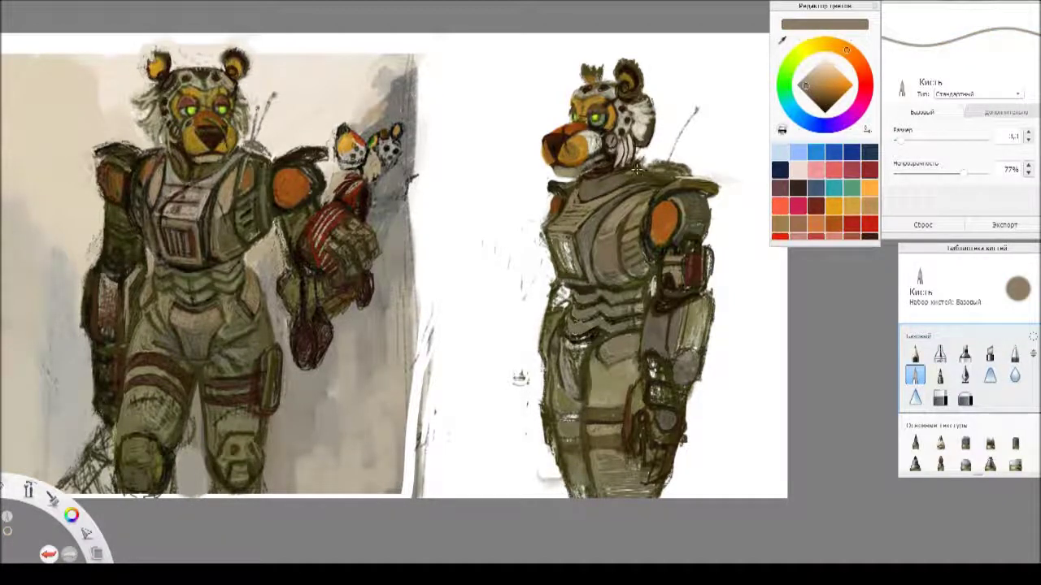
click(809, 91)
mouse_move(631, 171)
mouse_down()
mouse_move(622, 174)
mouse_move(643, 179)
mouse_move(633, 182)
mouse_up()
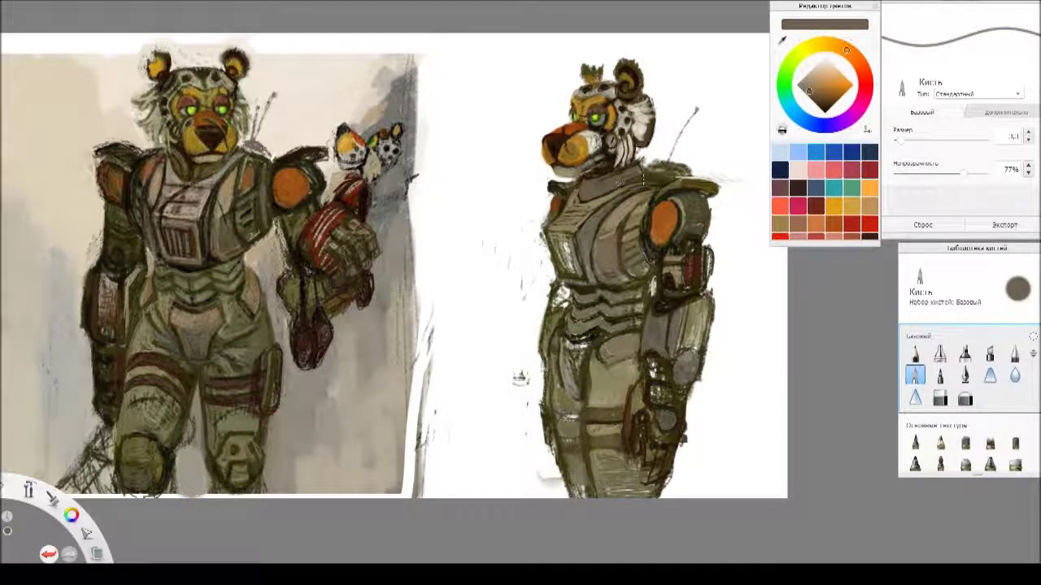
click(812, 91)
click(855, 58)
drag(632, 174, 622, 182)
drag(816, 92, 817, 88)
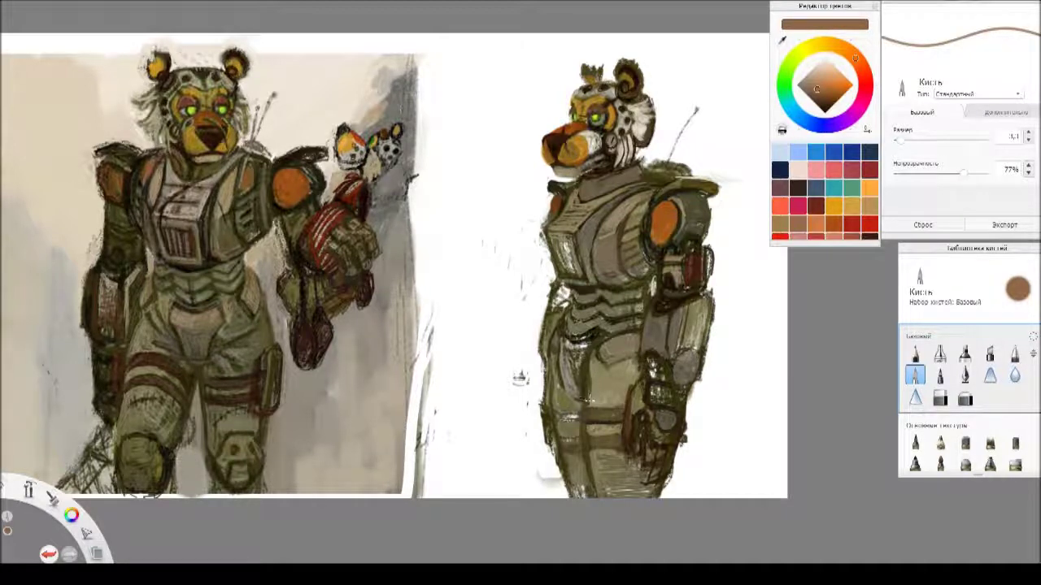
- Define the lower edge of the side-view figure's rounded chest plate with brown and grey-brown strokes
click(823, 97)
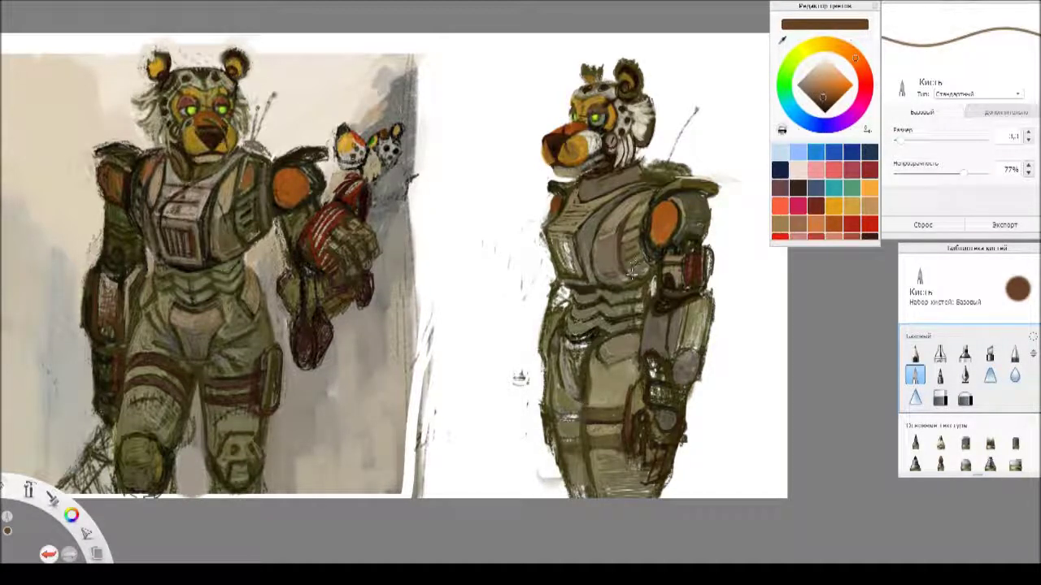
mouse_move(615, 277)
mouse_down()
mouse_move(634, 280)
mouse_move(601, 280)
mouse_move(642, 279)
mouse_up()
click(806, 85)
click(815, 96)
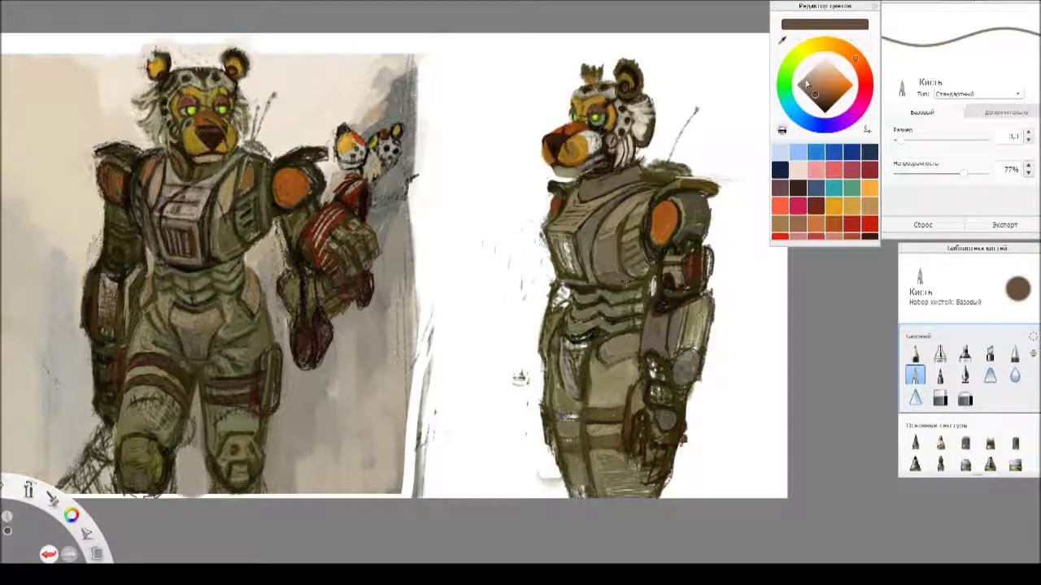
- Fill in the side-view figure's wrist and hand with olive-grey and dark grey-brown strokes, continuing down to the thigh strap
click(821, 43)
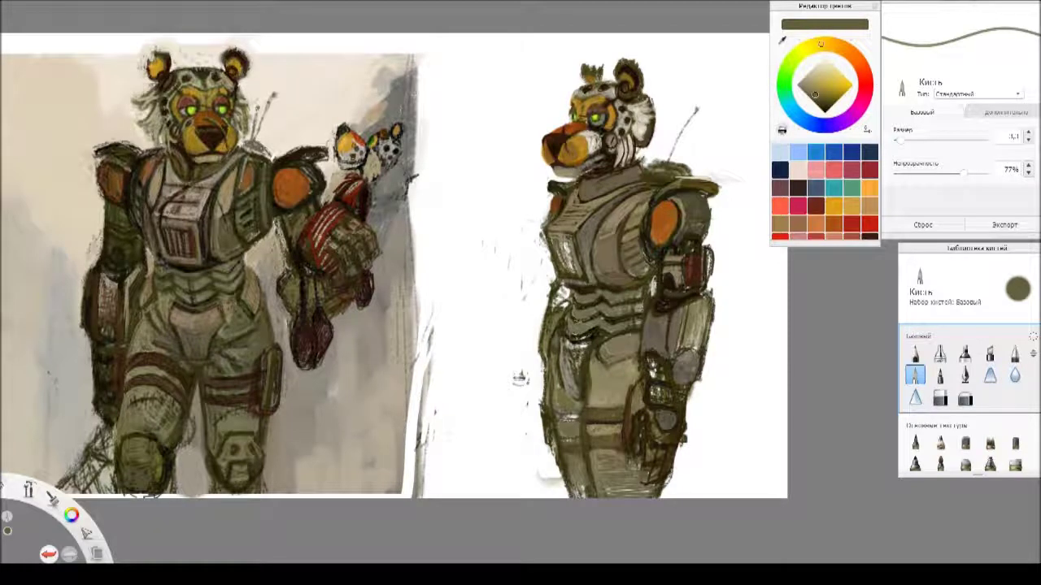
click(813, 96)
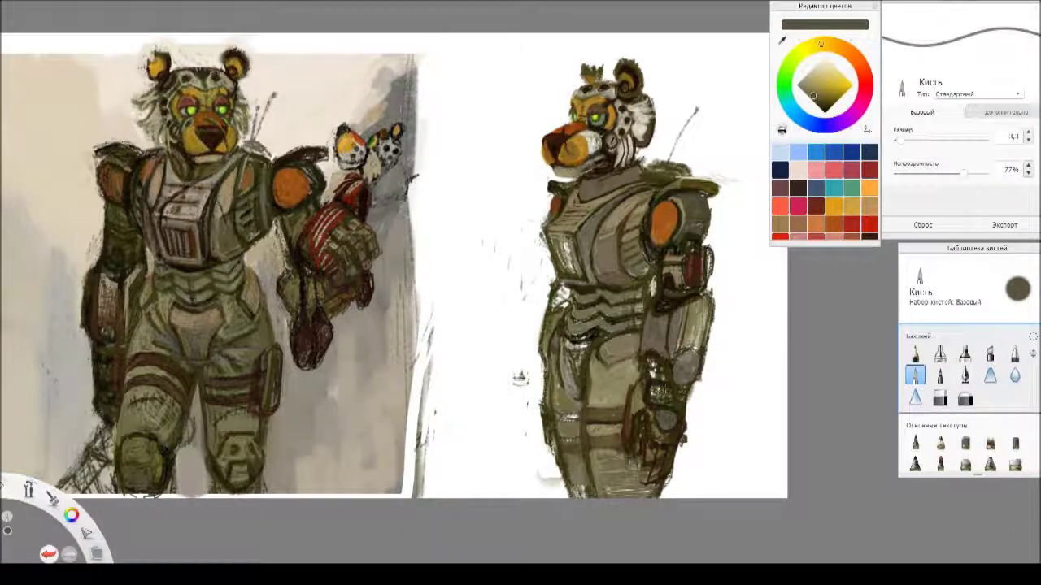
mouse_move(650, 392)
mouse_down()
mouse_move(668, 393)
mouse_move(683, 413)
mouse_move(642, 441)
mouse_up()
click(838, 47)
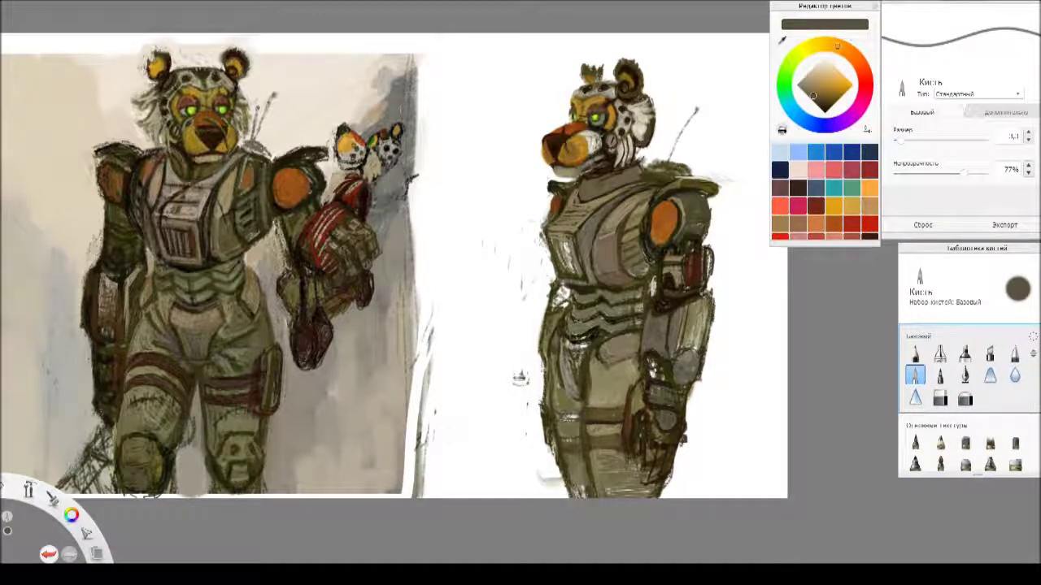
drag(813, 96, 819, 101)
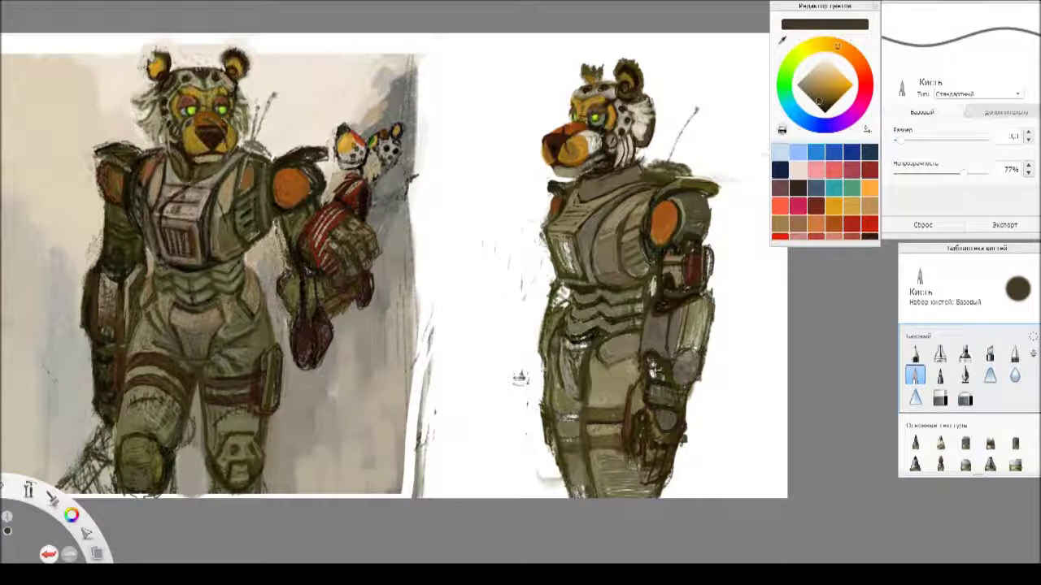
mouse_move(655, 366)
mouse_down()
mouse_move(653, 384)
mouse_move(646, 362)
mouse_up()
drag(643, 421, 622, 452)
- Cover the white gaps on the side-view figure's front hip pad with dark and medium grey-brown strokes
drag(575, 353, 568, 368)
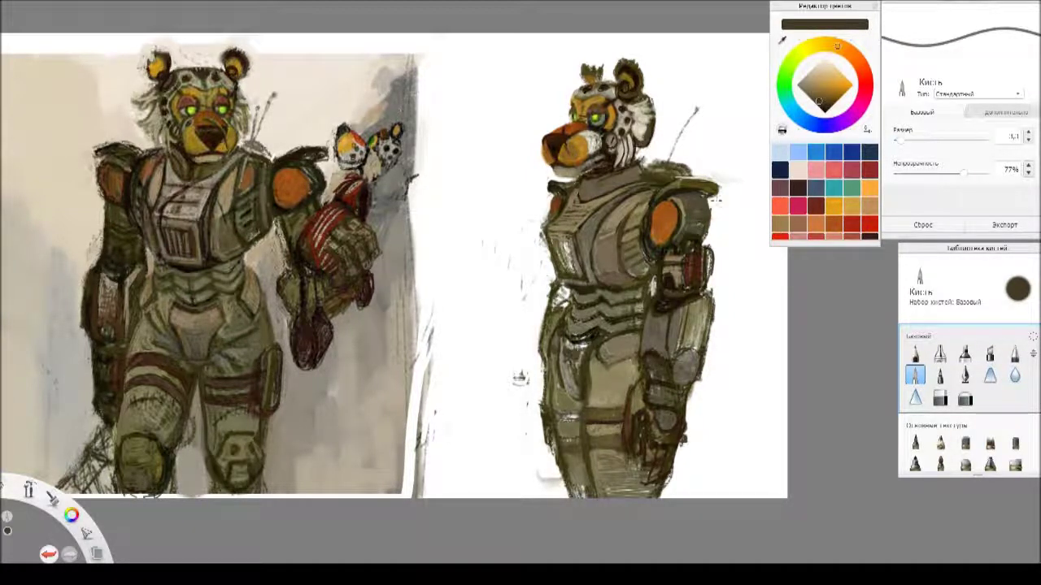
drag(818, 101, 809, 89)
mouse_move(574, 350)
mouse_down()
mouse_move(560, 382)
mouse_move(576, 405)
mouse_move(558, 350)
mouse_move(579, 348)
mouse_move(556, 357)
mouse_move(569, 351)
mouse_up()
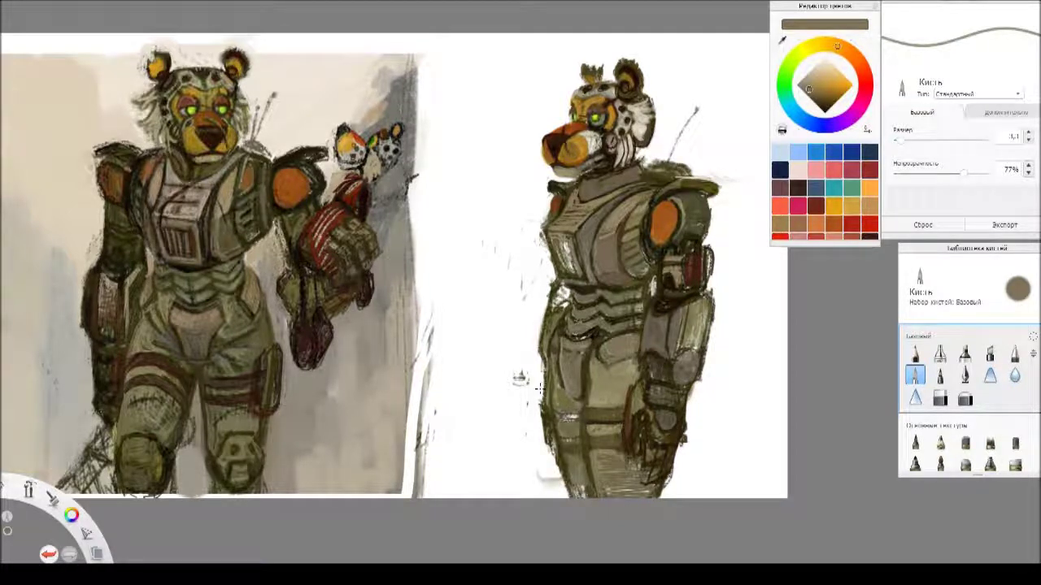
- Brush light beige-grey and olive-grey tones onto the side-view figure's waist bands and upper thigh
click(807, 79)
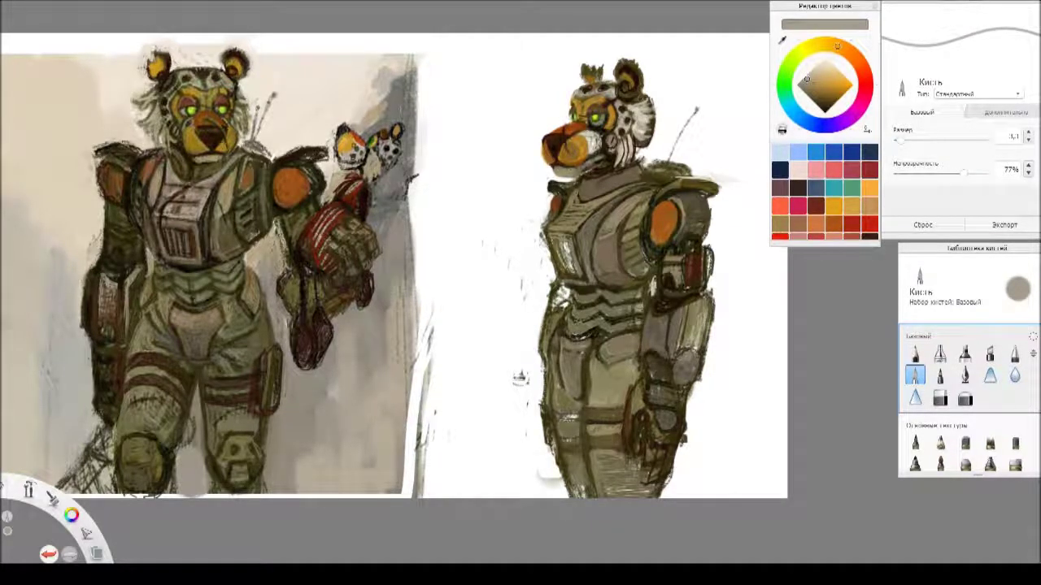
click(826, 44)
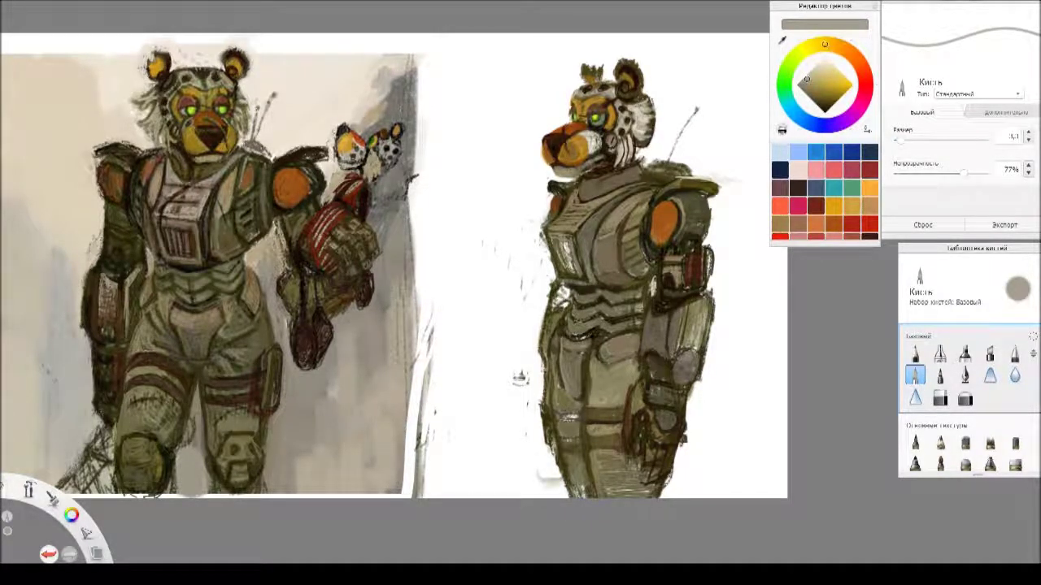
click(805, 79)
drag(805, 80, 805, 83)
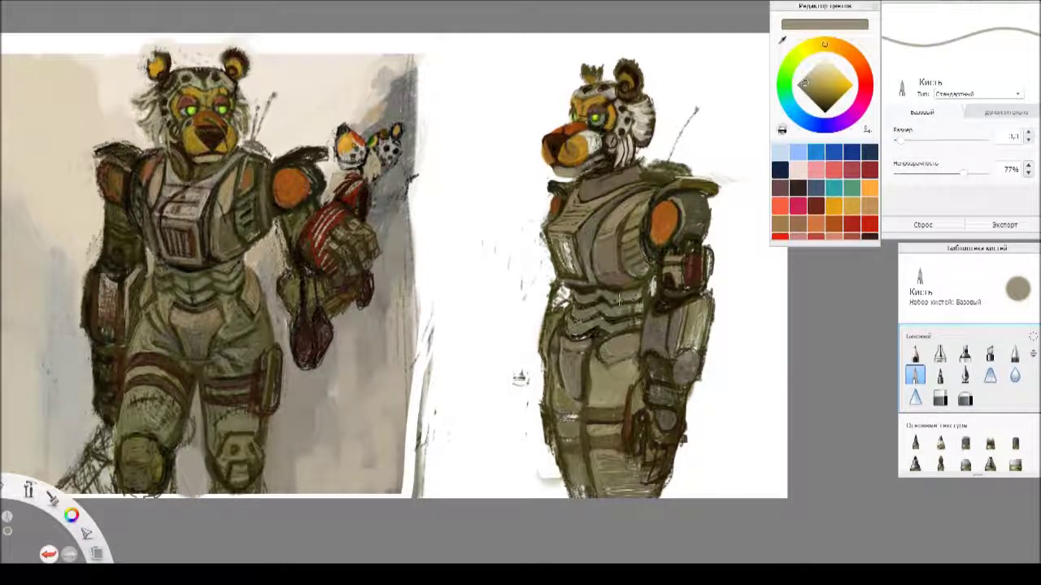
drag(804, 83, 809, 89)
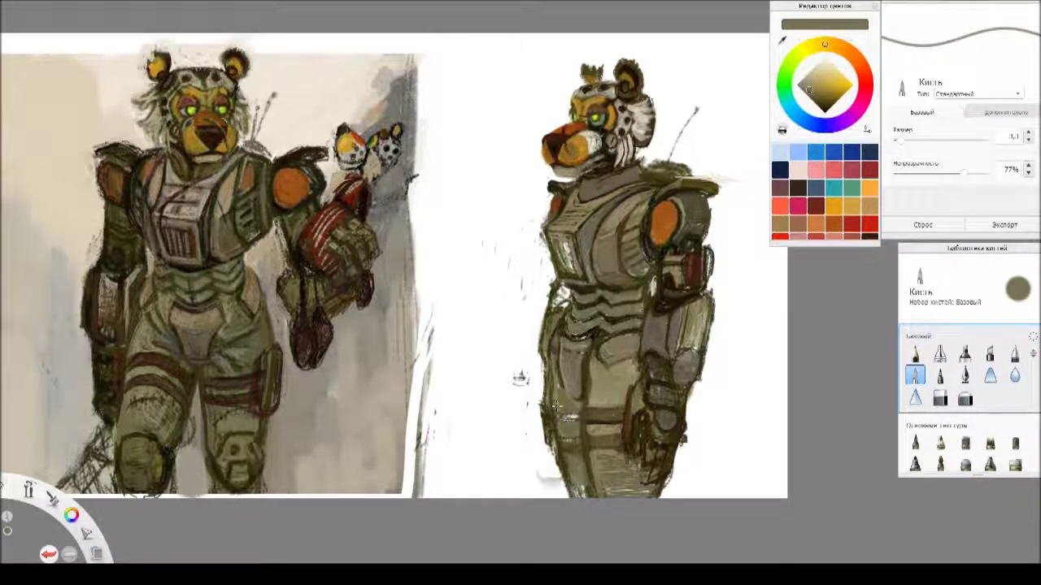
- Shade the side-view figure's forearm guard with grey-olive, dark olive and dark grey-brown strokes
alt+click(690, 318)
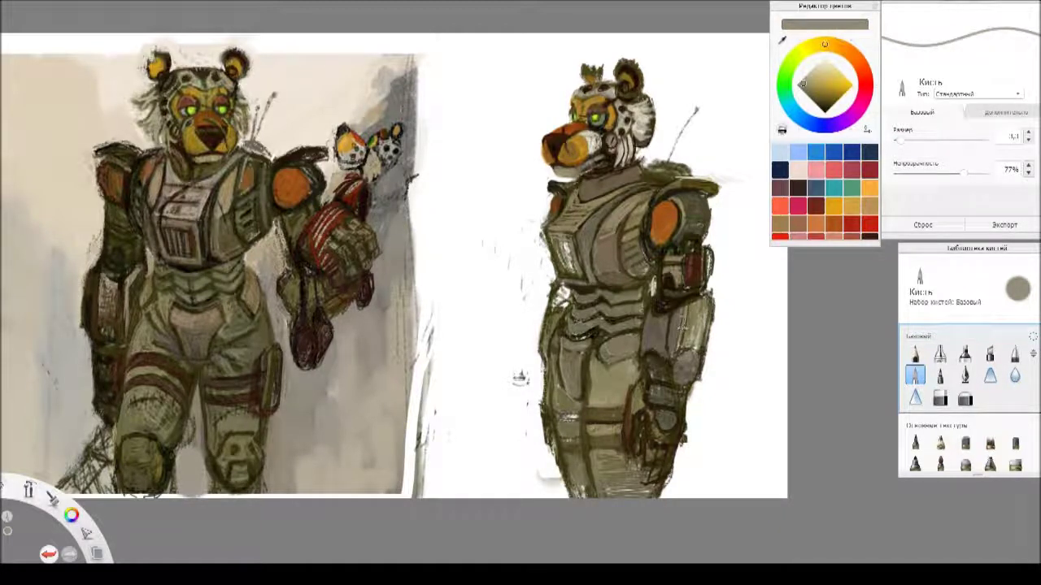
drag(688, 332, 673, 360)
click(826, 103)
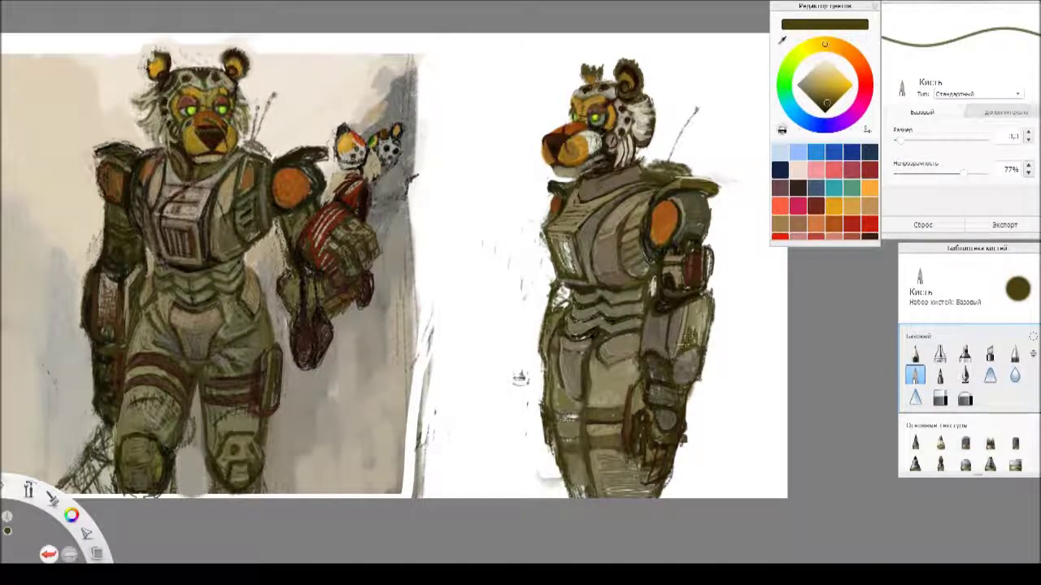
mouse_move(692, 318)
mouse_down()
mouse_move(705, 324)
mouse_move(697, 343)
mouse_up()
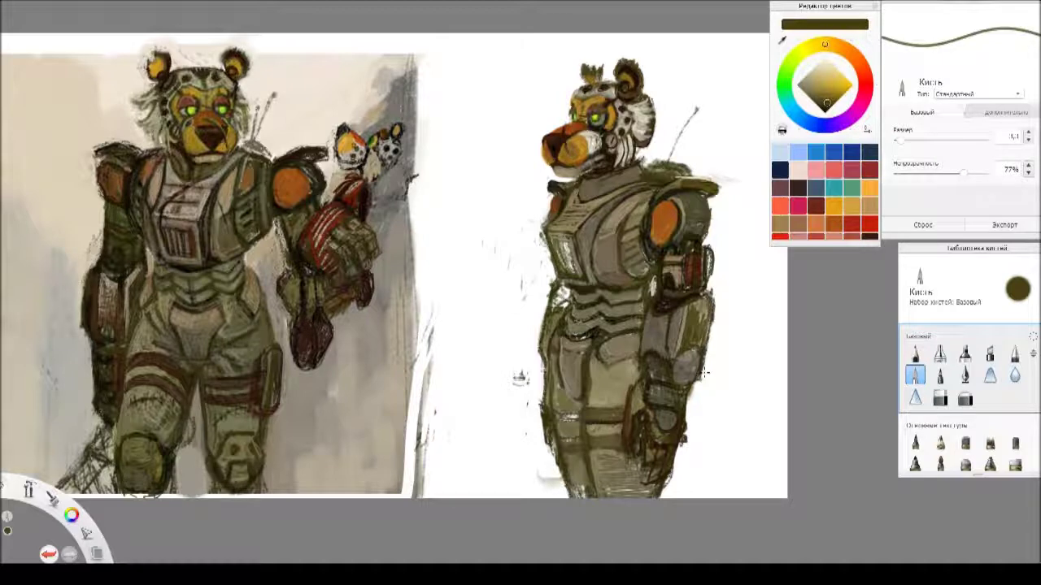
drag(824, 102, 818, 102)
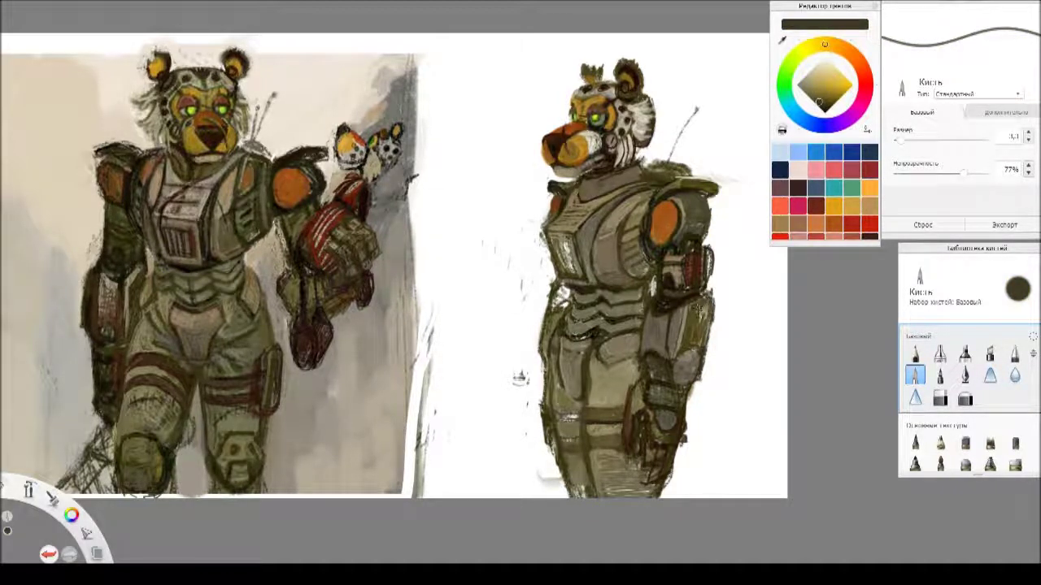
mouse_move(699, 309)
mouse_down()
mouse_move(704, 321)
mouse_move(710, 309)
mouse_move(691, 368)
mouse_move(691, 353)
mouse_up()
- Brush medium and light grey-olive tones onto the side-view figure's forearm and the upper thigh beside the wrist
click(809, 94)
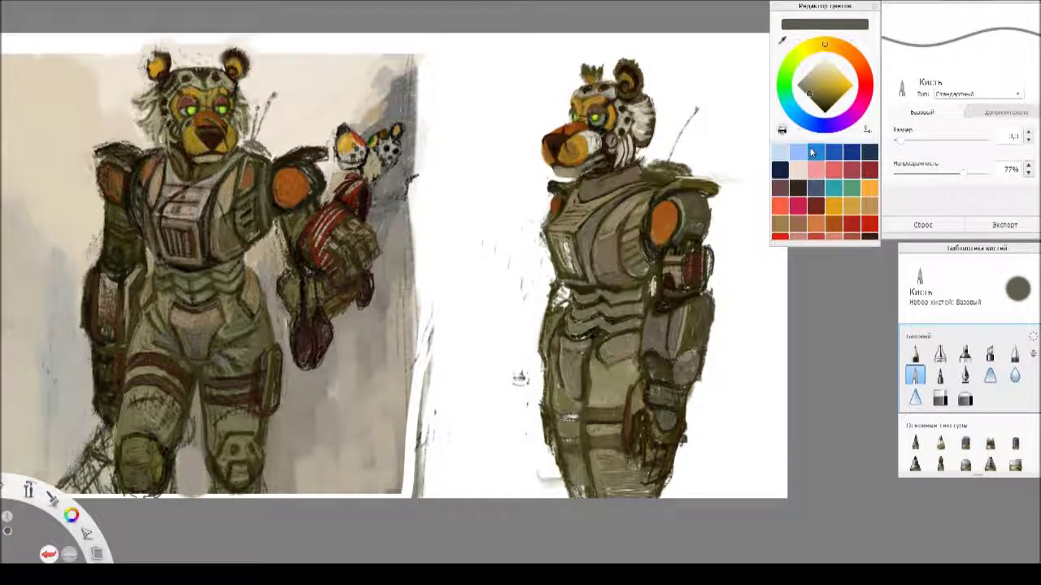
click(804, 87)
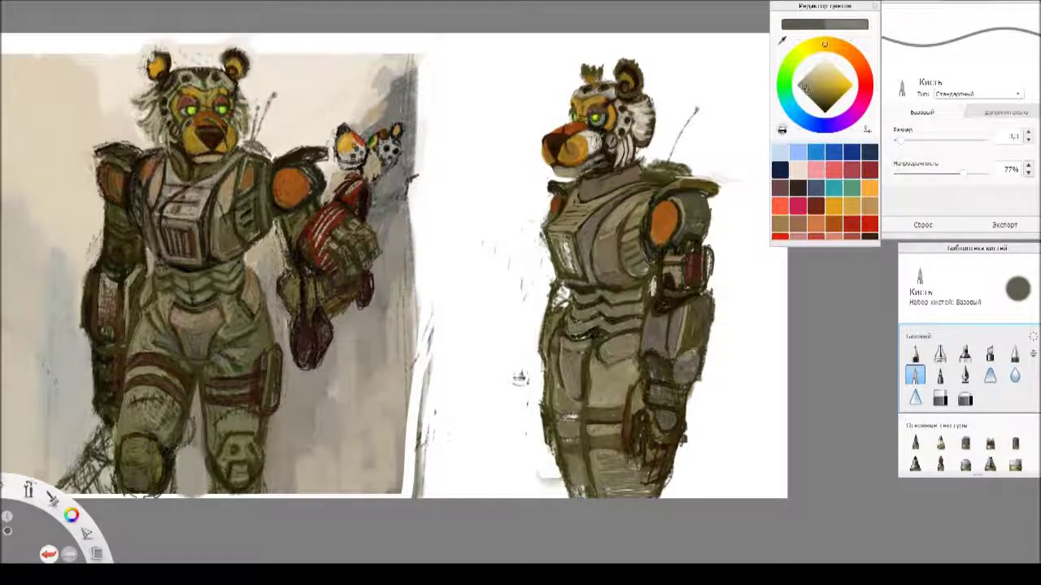
mouse_move(633, 371)
mouse_down()
mouse_move(638, 361)
mouse_move(642, 379)
mouse_move(630, 381)
mouse_up()
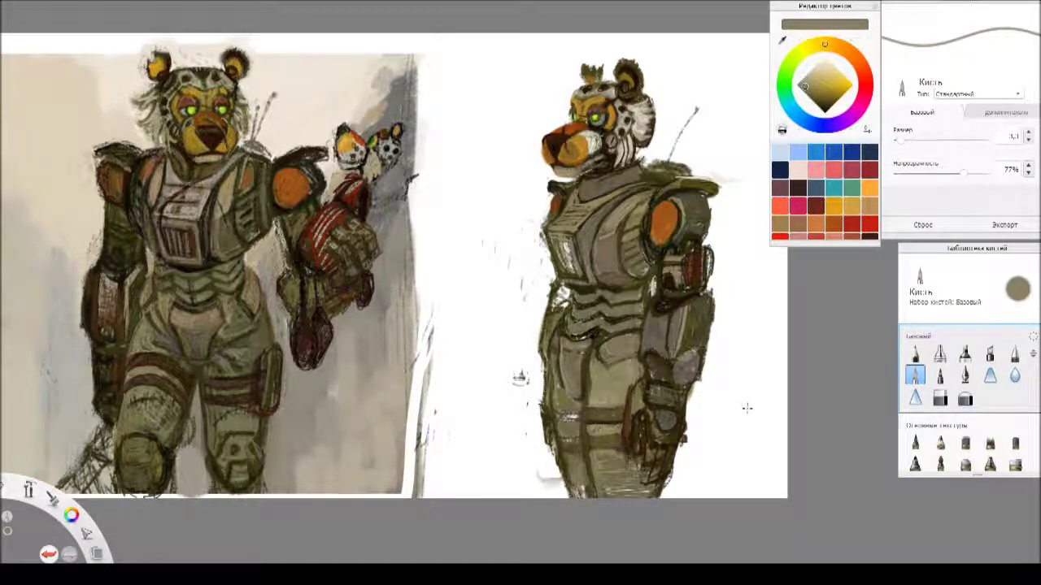
click(804, 83)
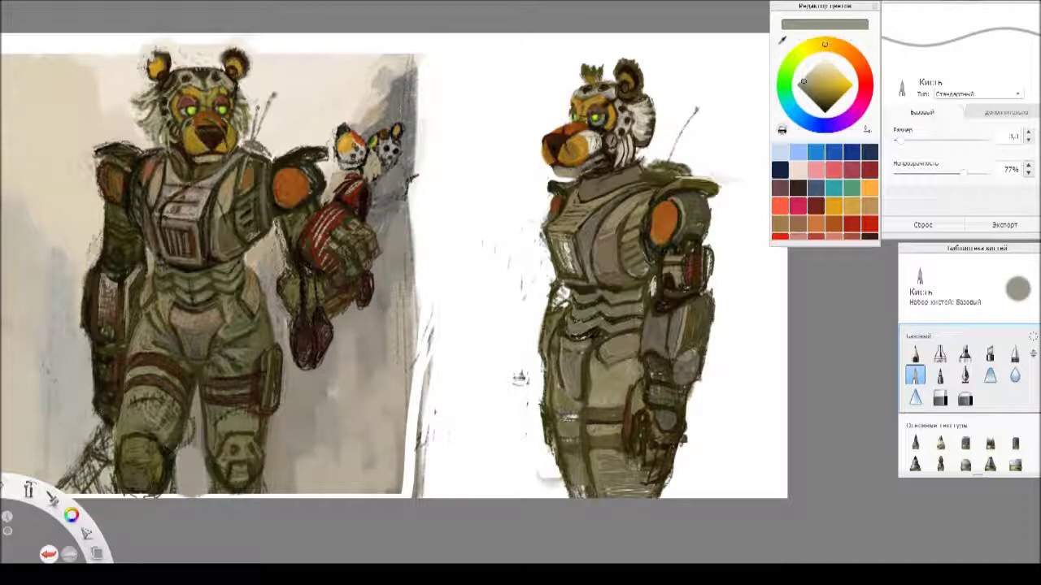
- Define the side-view figure's rear forearm edge, wrist joint and hand contours with olive and very dark green strokes
click(825, 105)
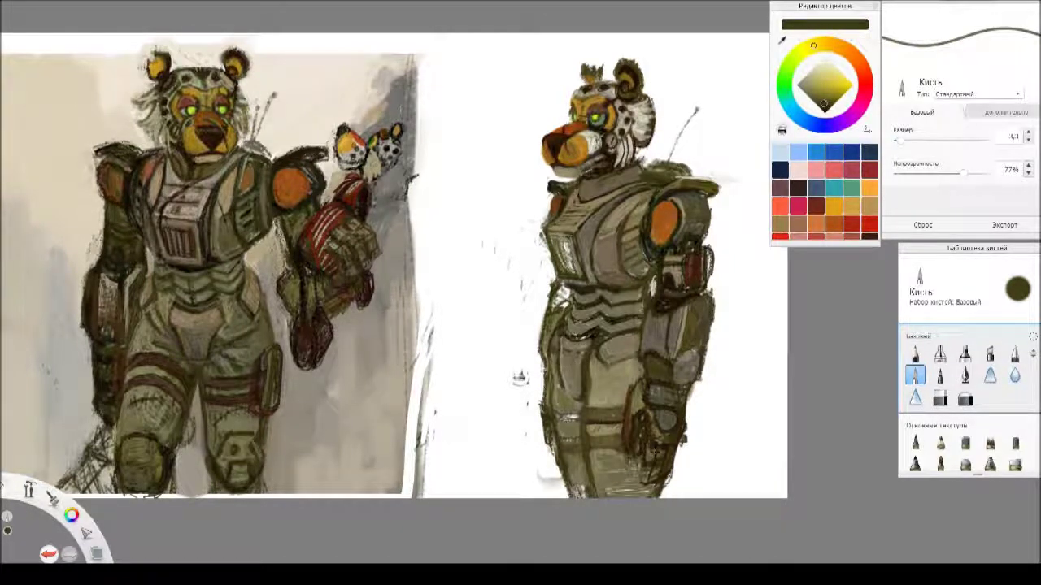
click(810, 90)
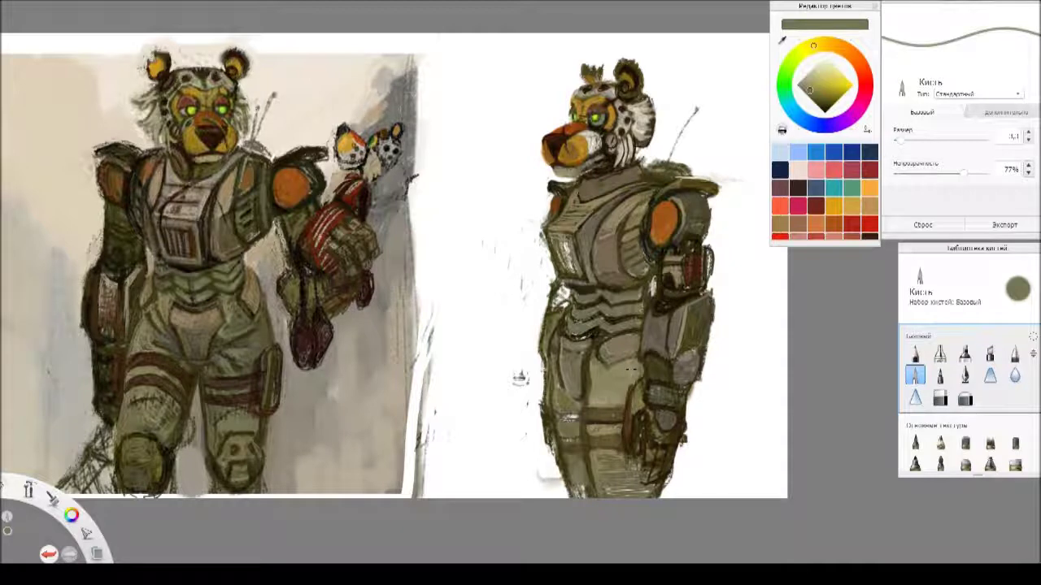
click(816, 97)
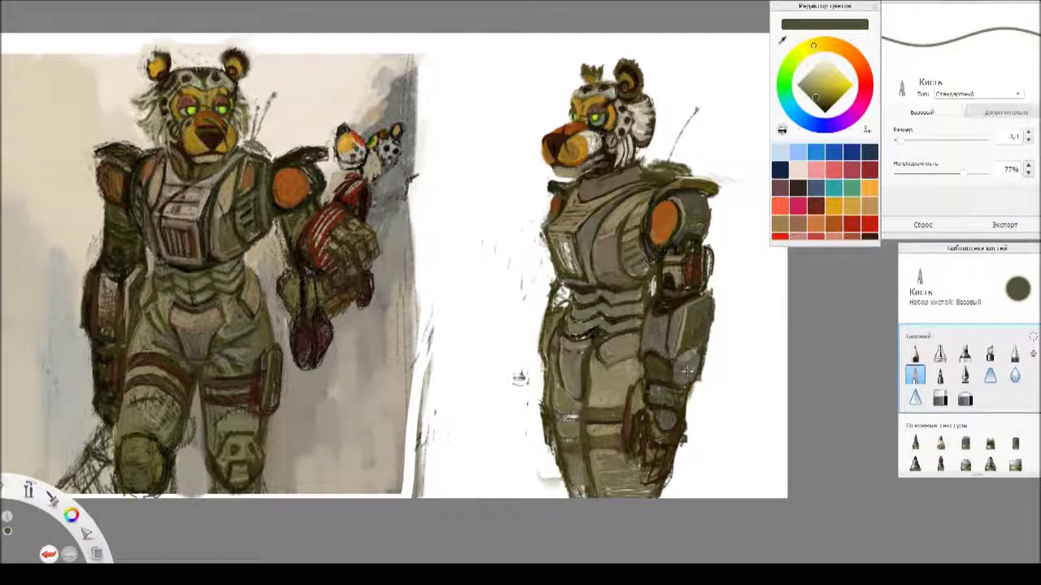
click(823, 105)
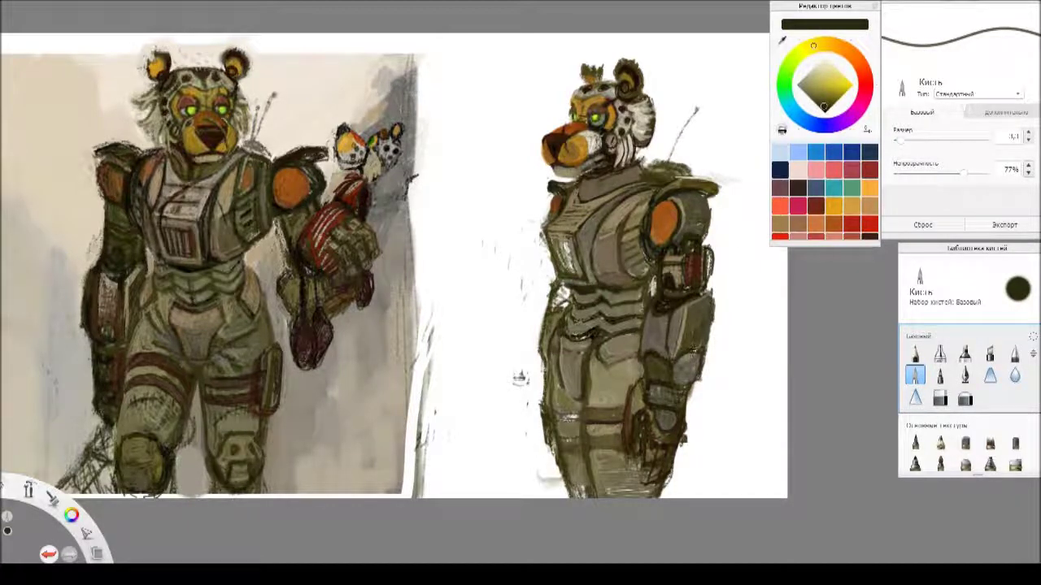
drag(700, 365, 705, 348)
click(823, 106)
mouse_move(673, 371)
mouse_down()
mouse_move(684, 343)
mouse_move(675, 397)
mouse_move(644, 444)
mouse_up()
- Deepen the shadows around the side-view figure's round wrist joint and fingers with very dark brown strokes
click(863, 72)
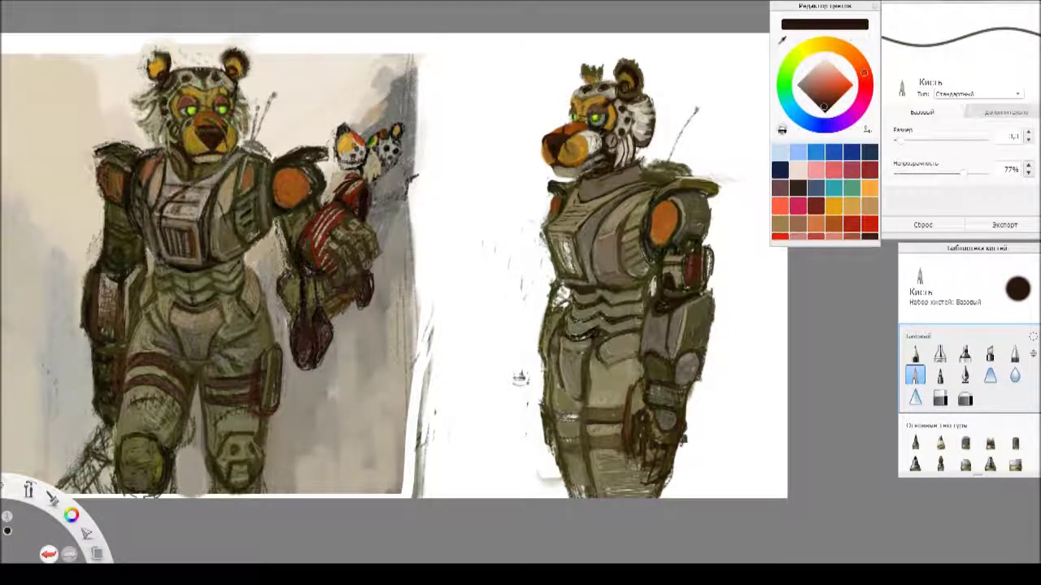
mouse_move(669, 363)
mouse_down()
mouse_move(655, 356)
mouse_move(673, 379)
mouse_move(675, 363)
mouse_move(673, 392)
mouse_move(673, 381)
mouse_up()
drag(680, 431, 679, 452)
click(823, 109)
- Add dark grey-brown strokes along the side-view figure's thigh, beside the wrist and below the hand
click(828, 43)
click(812, 95)
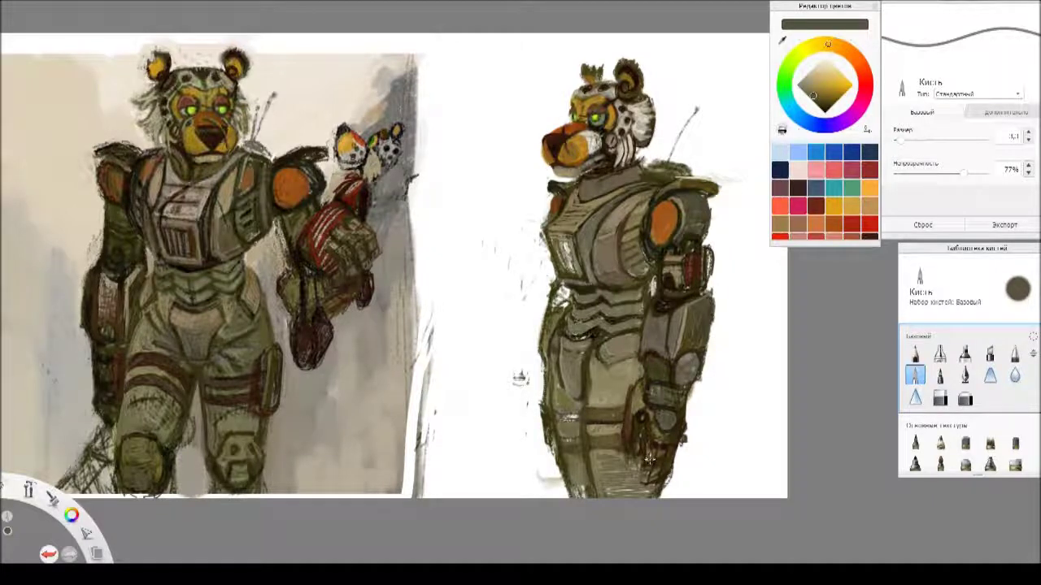
click(817, 99)
click(818, 101)
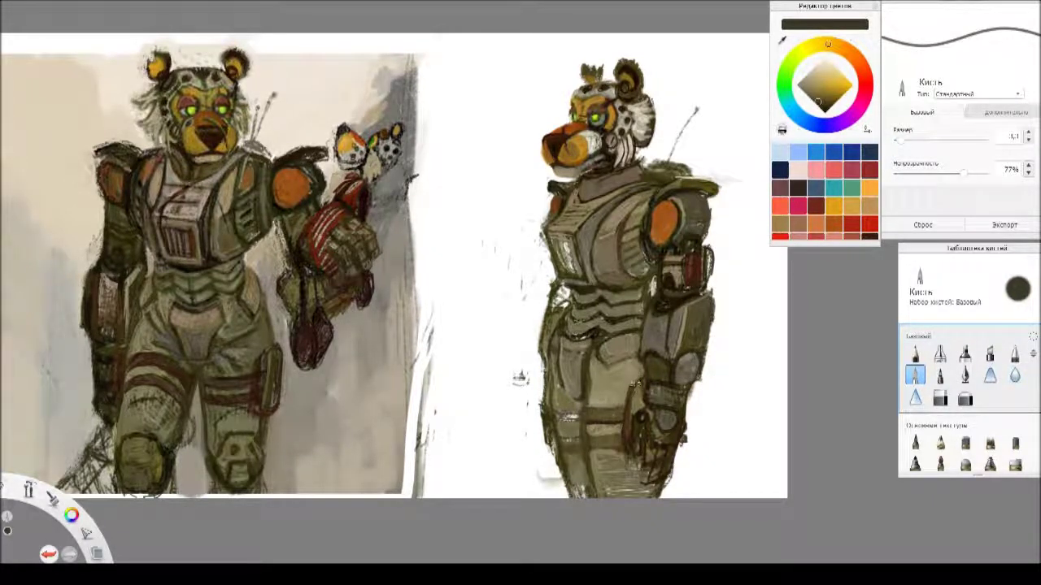
drag(639, 379, 634, 391)
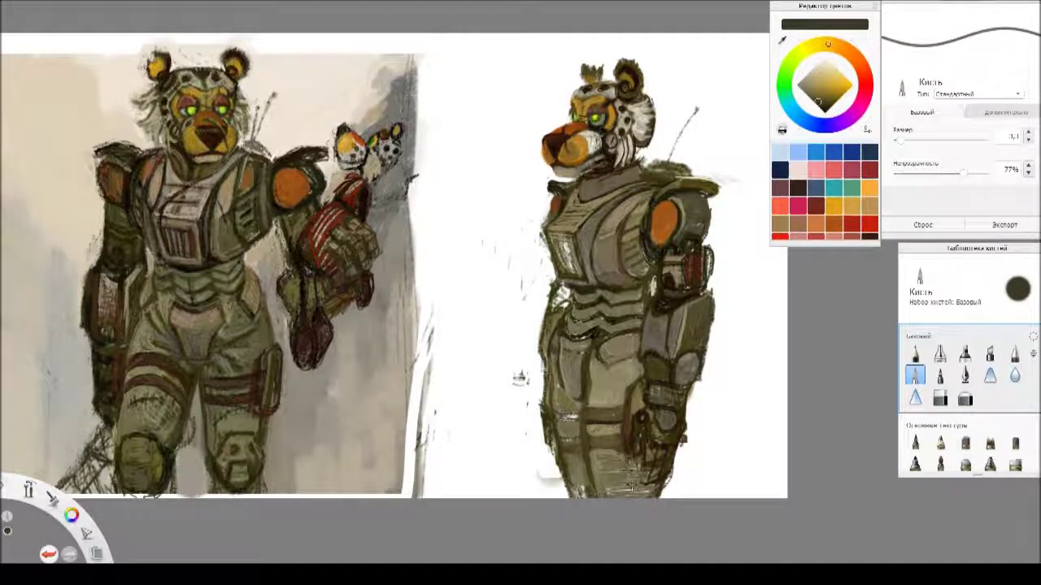
mouse_move(624, 454)
mouse_down()
mouse_move(638, 478)
mouse_move(640, 459)
mouse_move(639, 478)
mouse_up()
- Strengthen the rear edge of the side-view figure's upper arm with dark olive-brown strokes
click(818, 95)
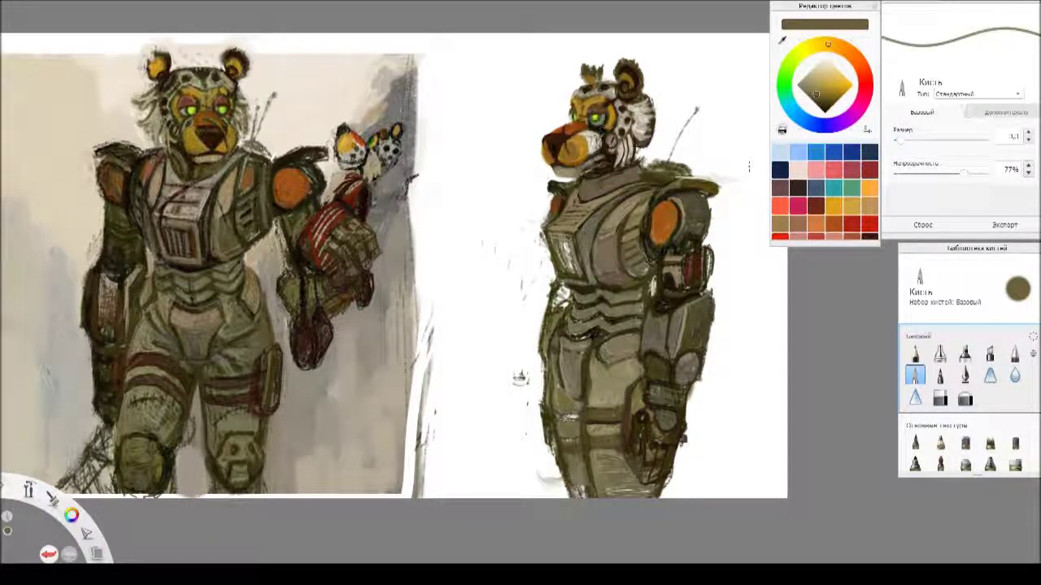
click(820, 100)
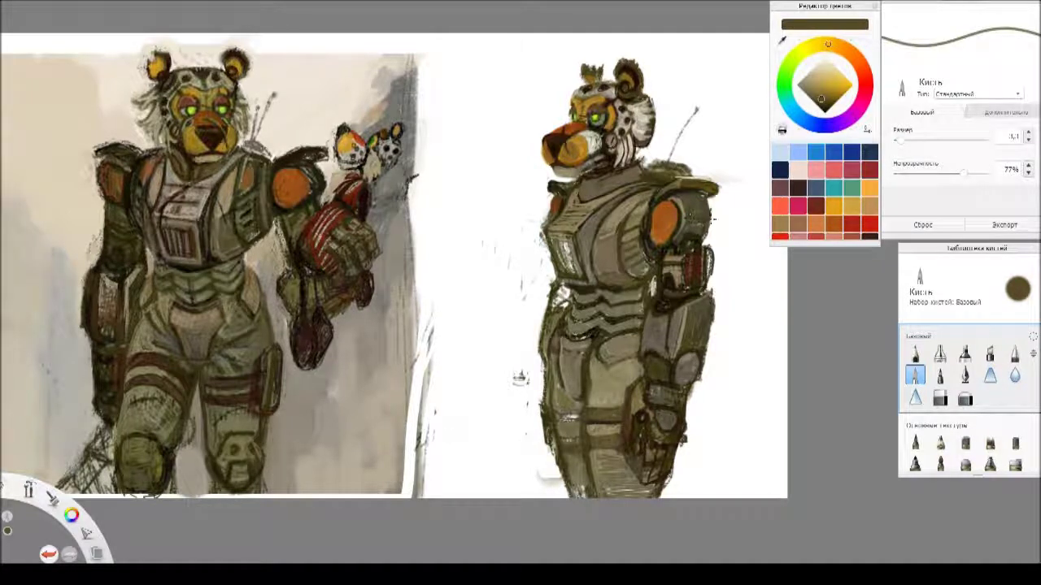
drag(709, 200, 710, 232)
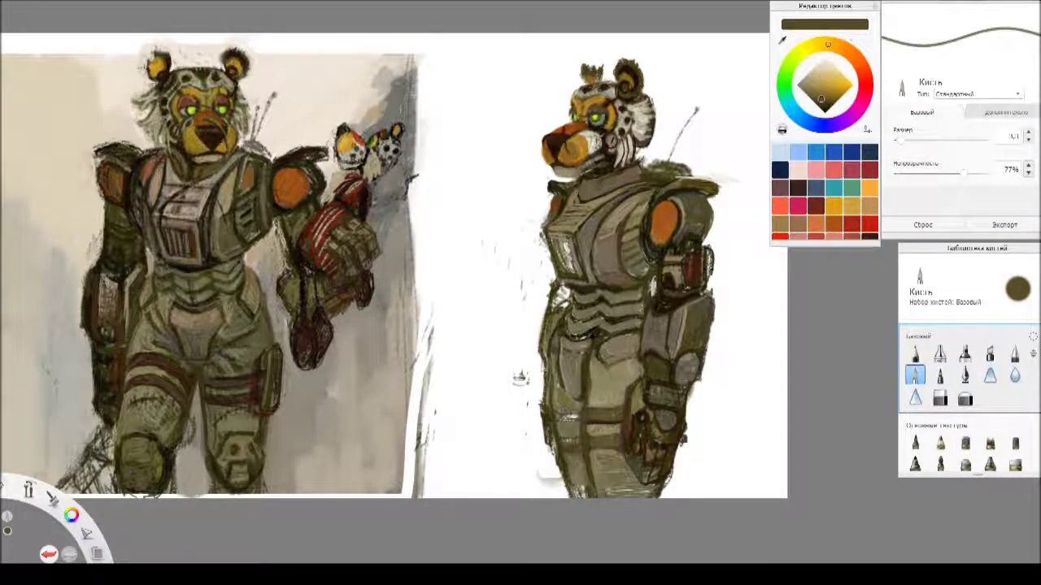
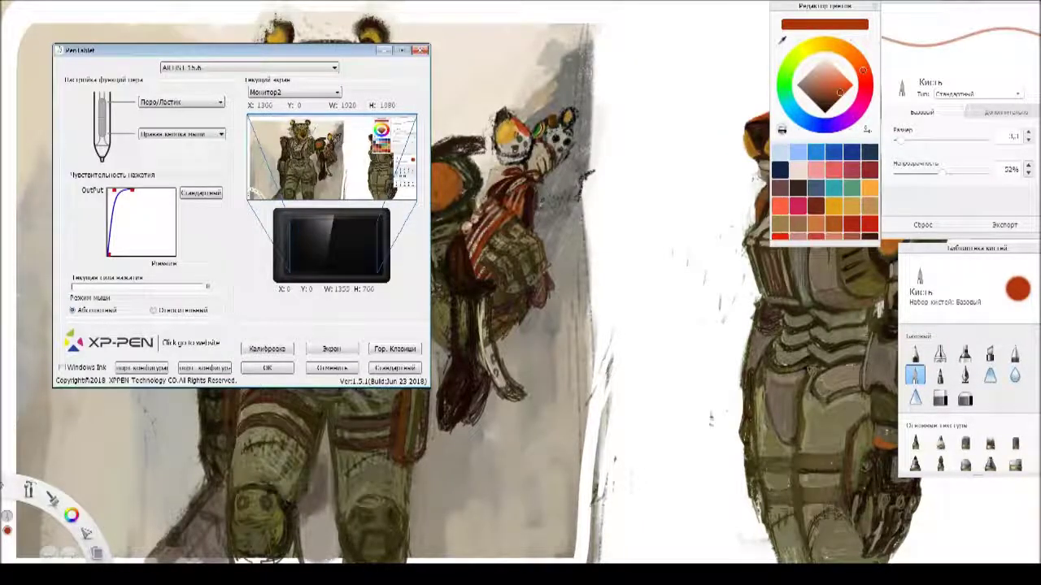
- Adjust the pen pressure curve in the PenTablet settings to a slightly gentler early rise and apply it
drag(236, 50, 515, 77)
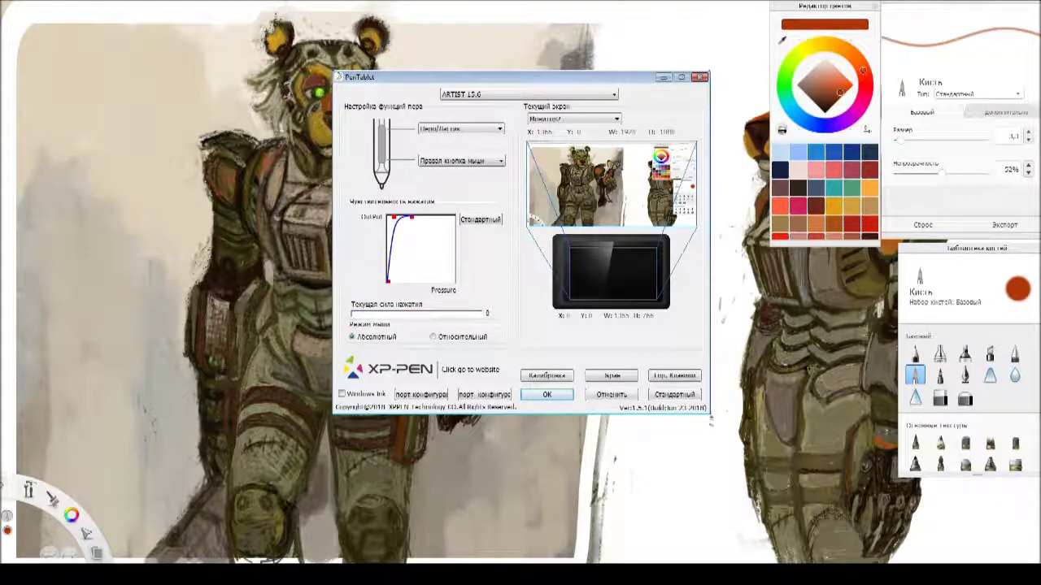
drag(394, 217, 438, 266)
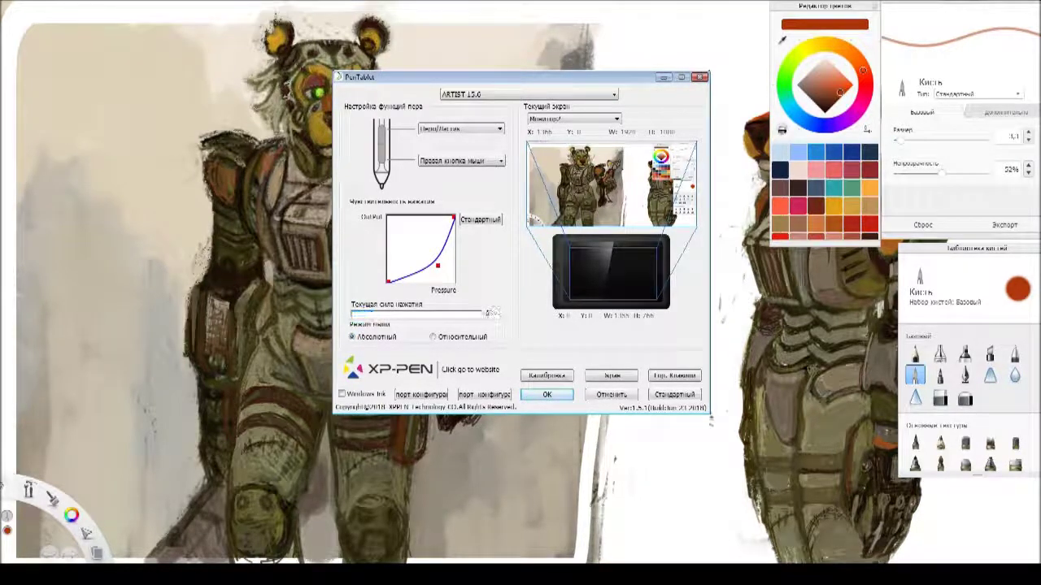
drag(438, 266, 392, 221)
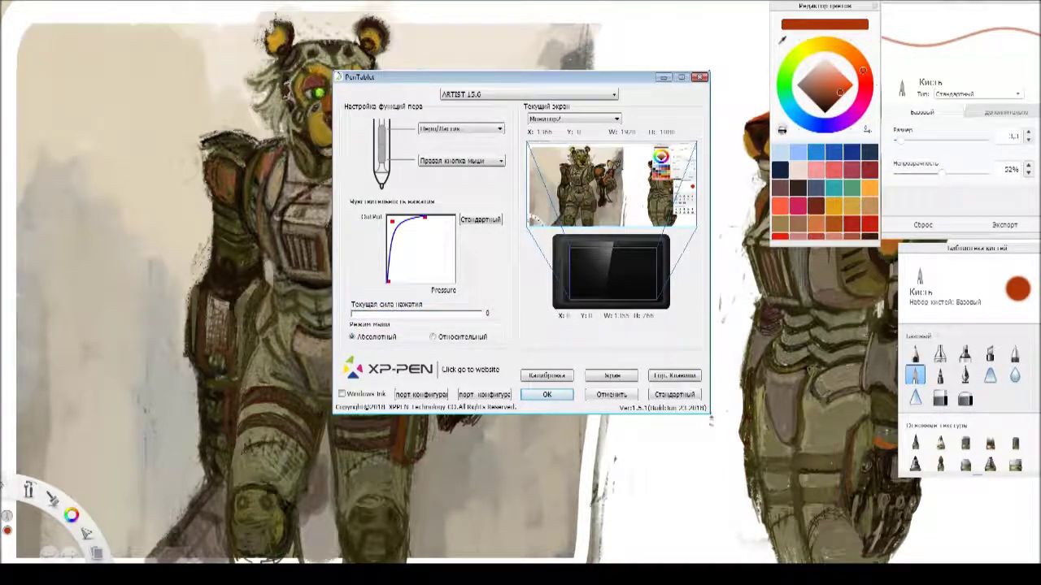
drag(392, 222, 396, 225)
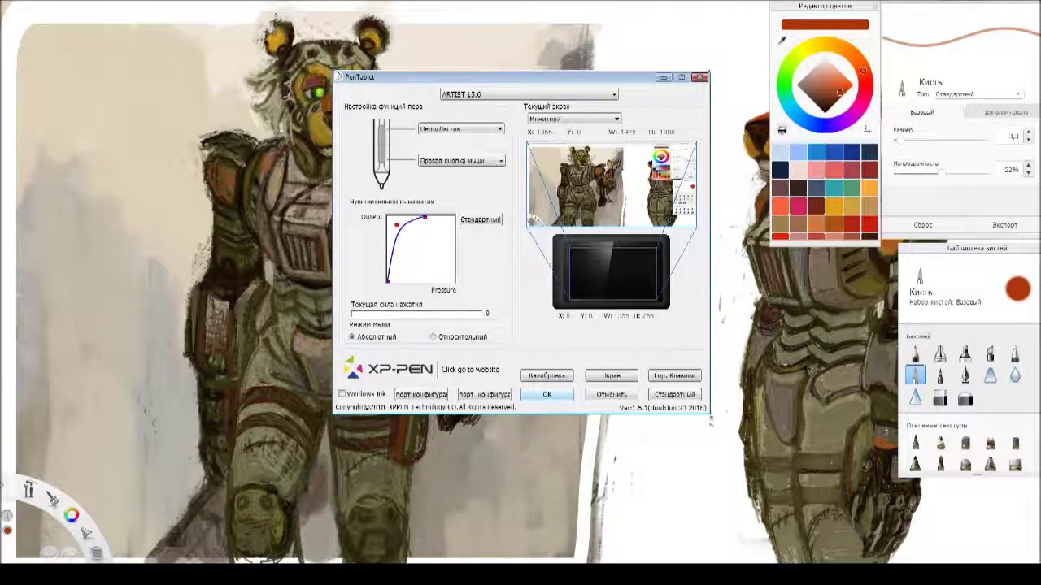
click(546, 394)
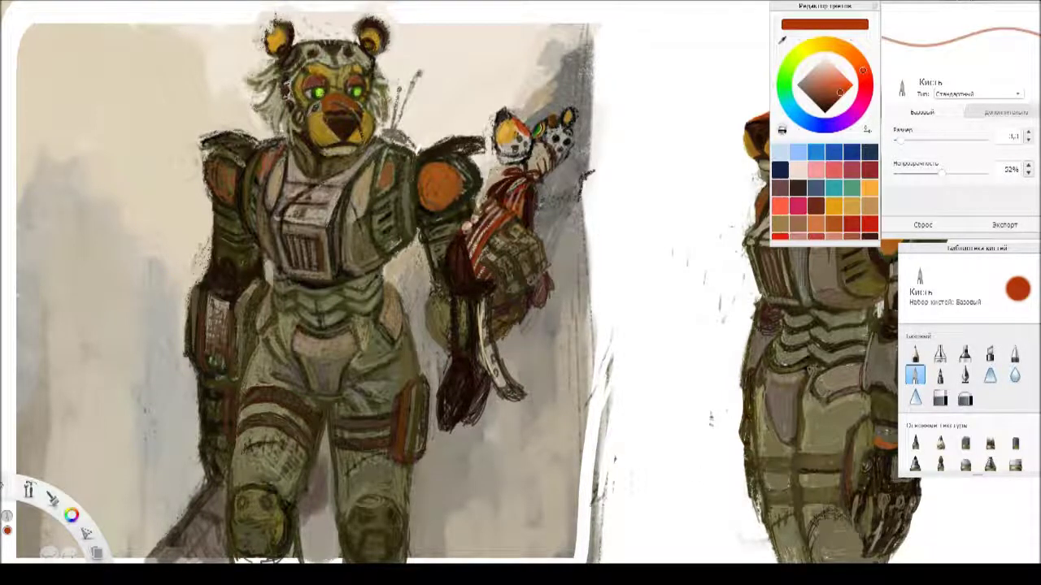
- Set the brush colour to a light grey-brown and enlarge the brush to about size 14
click(809, 91)
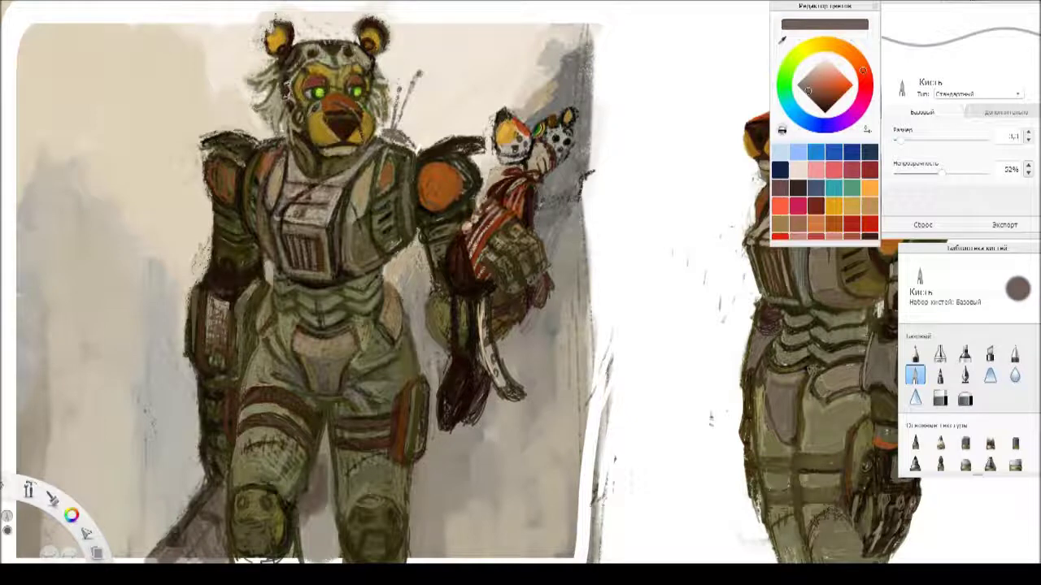
key(])
key([)
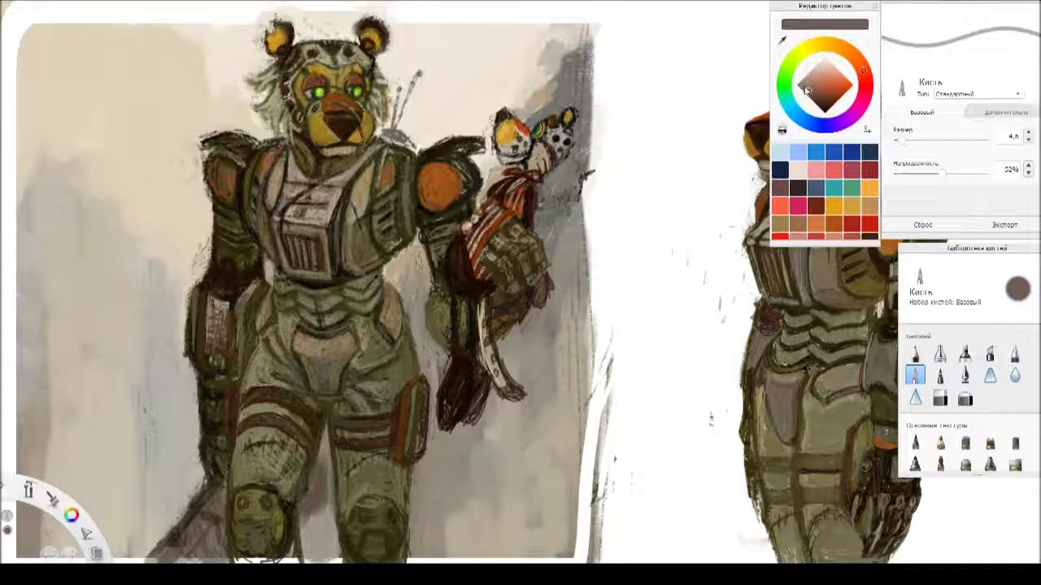
drag(805, 90, 802, 86)
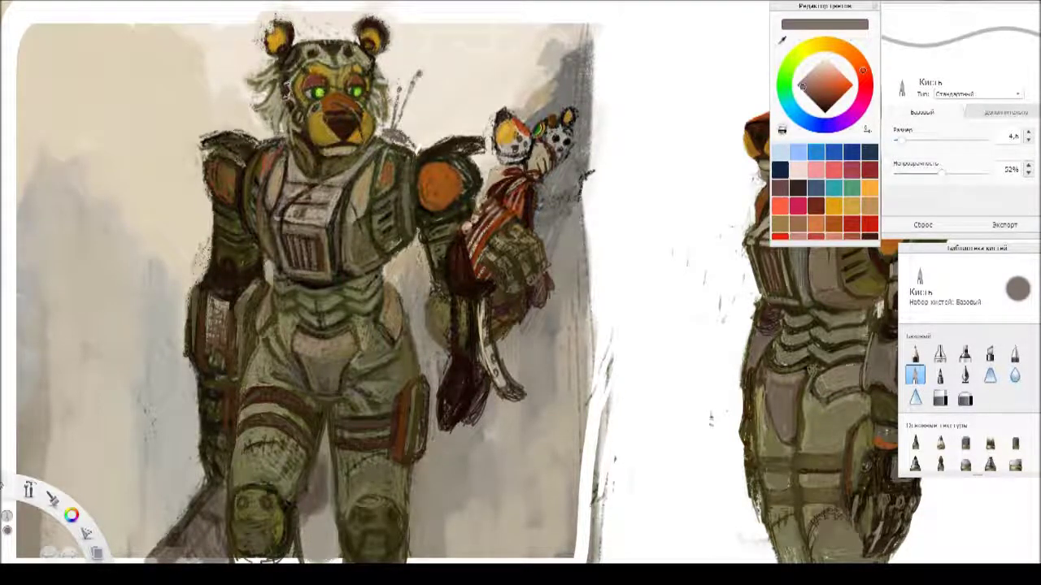
drag(901, 139, 909, 140)
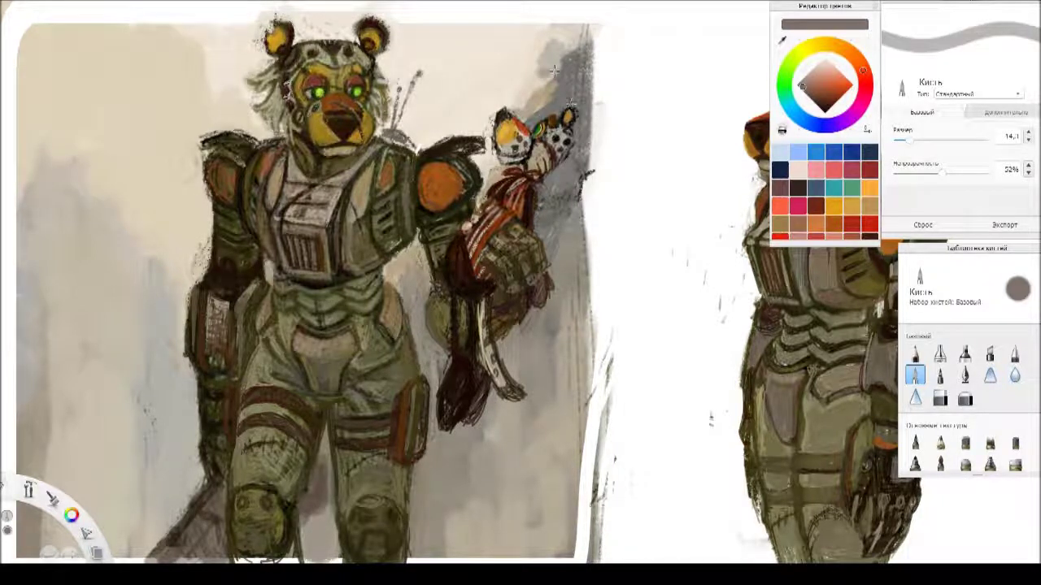
click(811, 74)
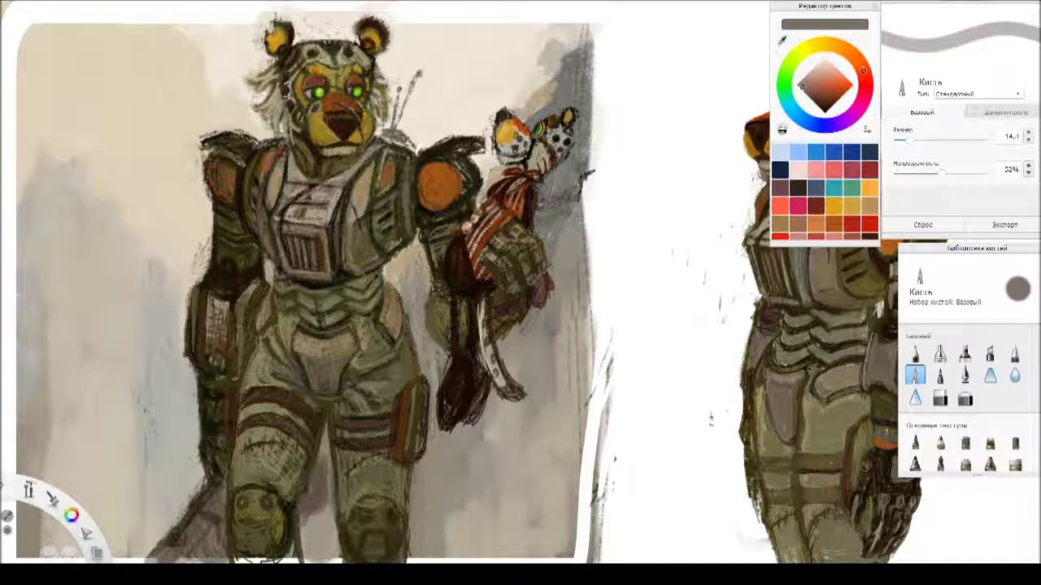
- Sample olive green from the front-view figure's elbow, replace it with a muted brown brush colour and return to the painting
alt+click(442, 312)
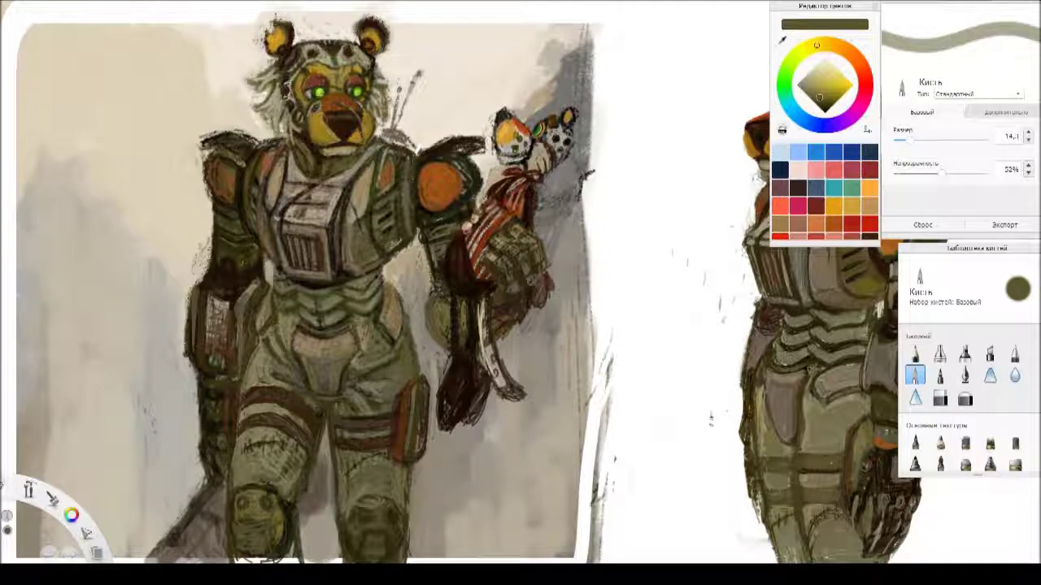
click(802, 84)
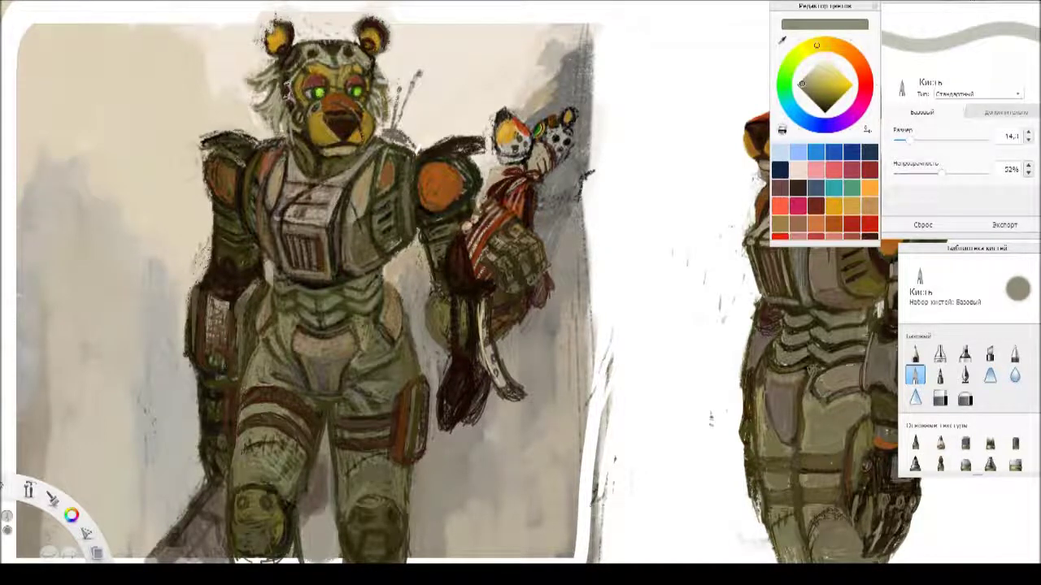
click(862, 70)
click(829, 96)
click(861, 65)
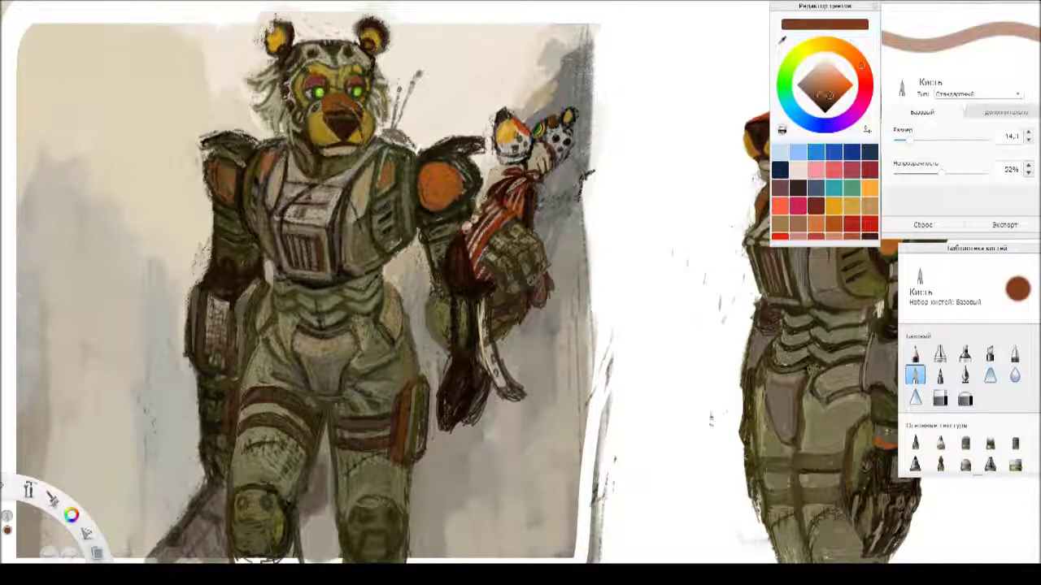
click(820, 95)
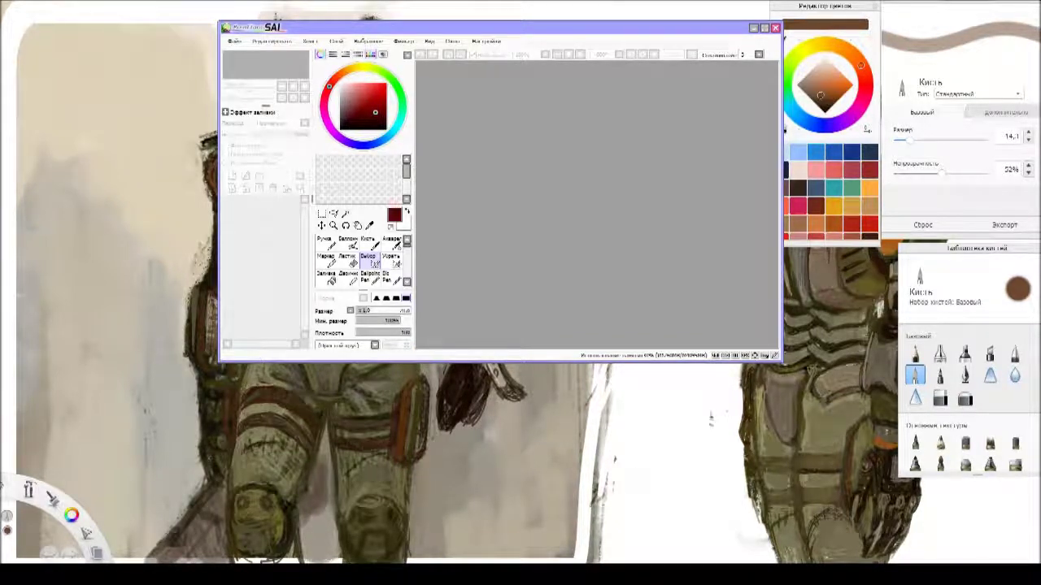
click(104, 207)
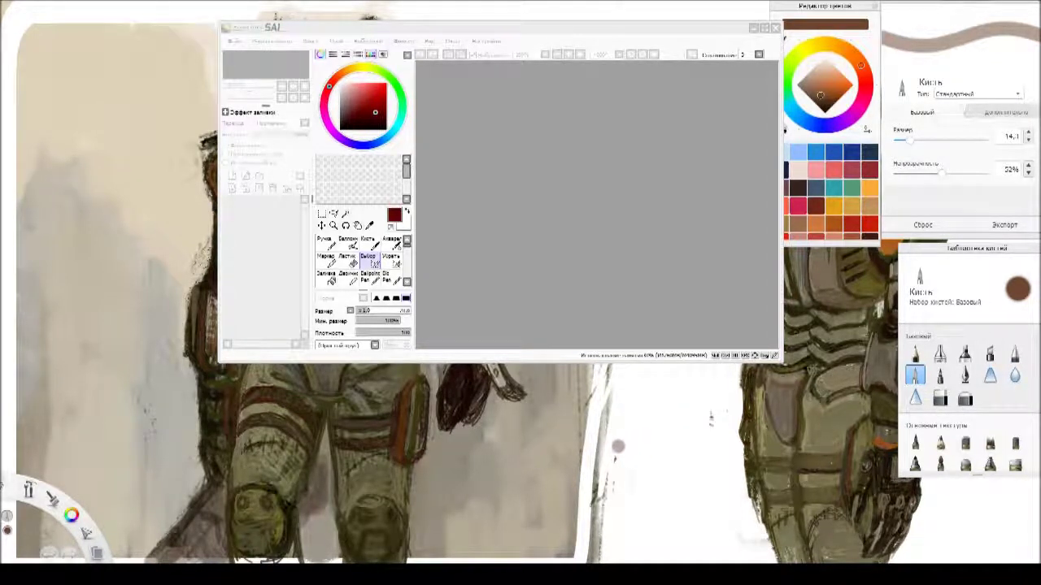
- Try out the muted brown brush with scribbles, diagonal strokes and single dabs in the white gap between the two figures
mouse_move(638, 447)
mouse_down()
mouse_move(665, 454)
mouse_move(648, 484)
mouse_move(687, 490)
mouse_move(701, 512)
mouse_move(632, 330)
mouse_move(642, 324)
mouse_move(634, 431)
mouse_up()
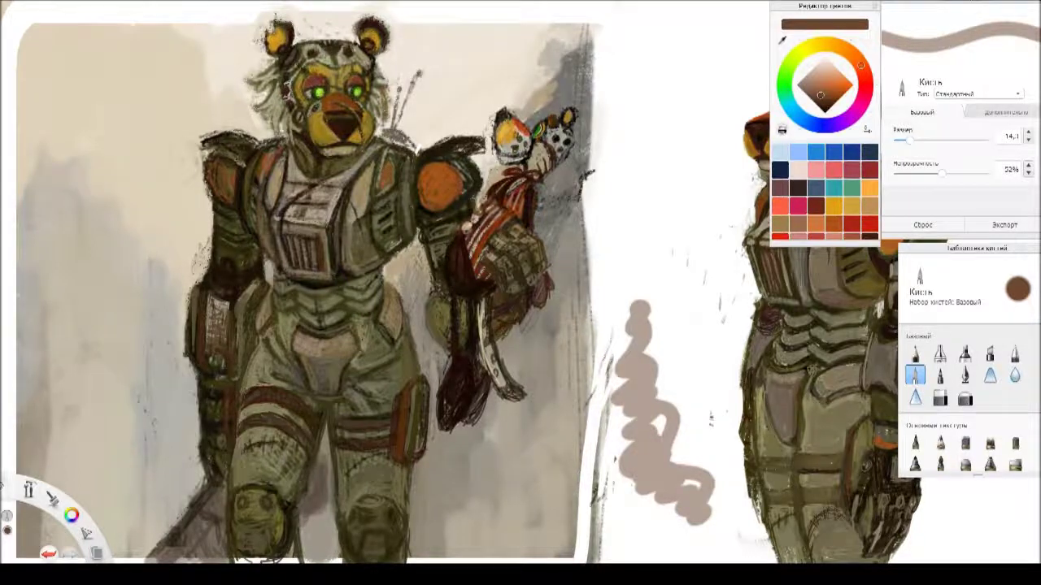
key(alt+Tab)
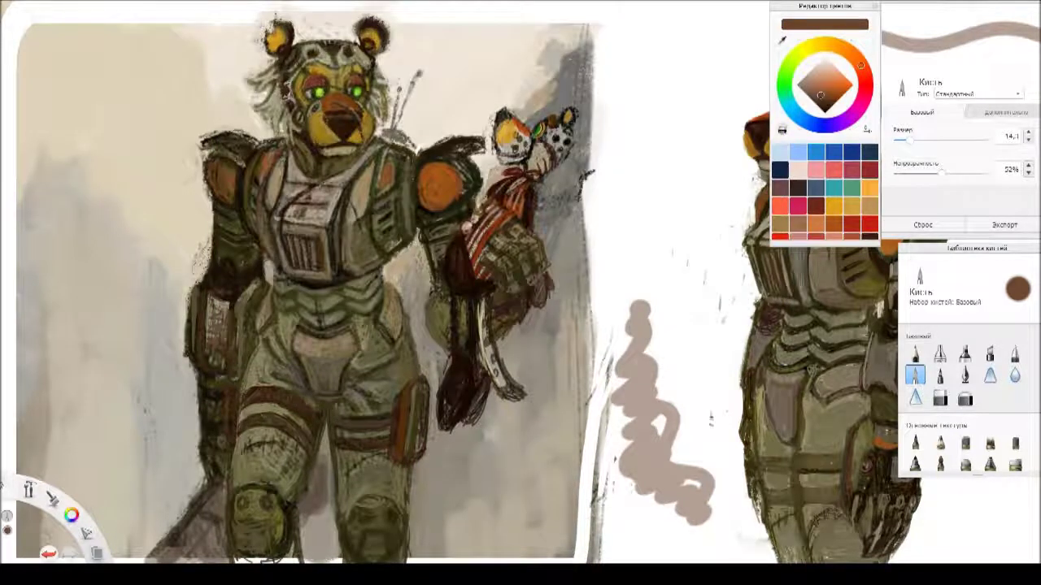
mouse_move(677, 262)
mouse_down()
mouse_move(706, 330)
mouse_move(659, 310)
mouse_move(695, 353)
mouse_move(724, 428)
mouse_up()
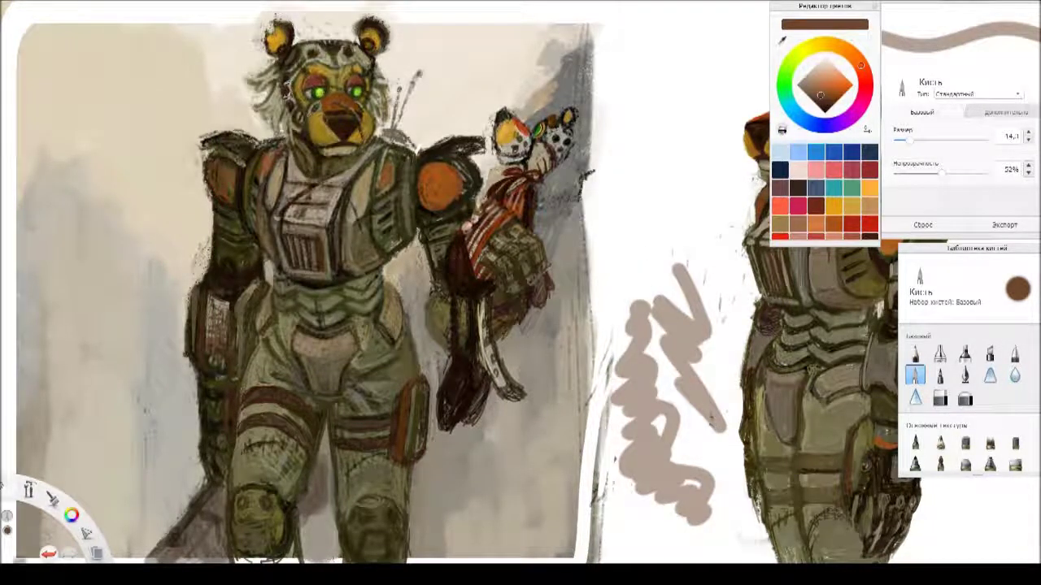
drag(625, 203, 649, 223)
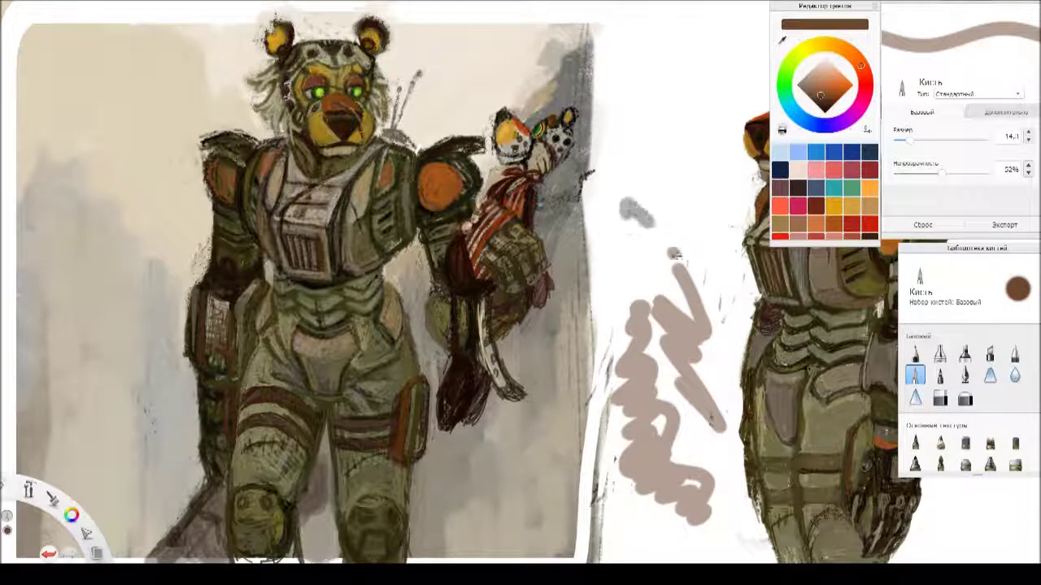
click(648, 243)
click(631, 261)
click(652, 281)
click(632, 290)
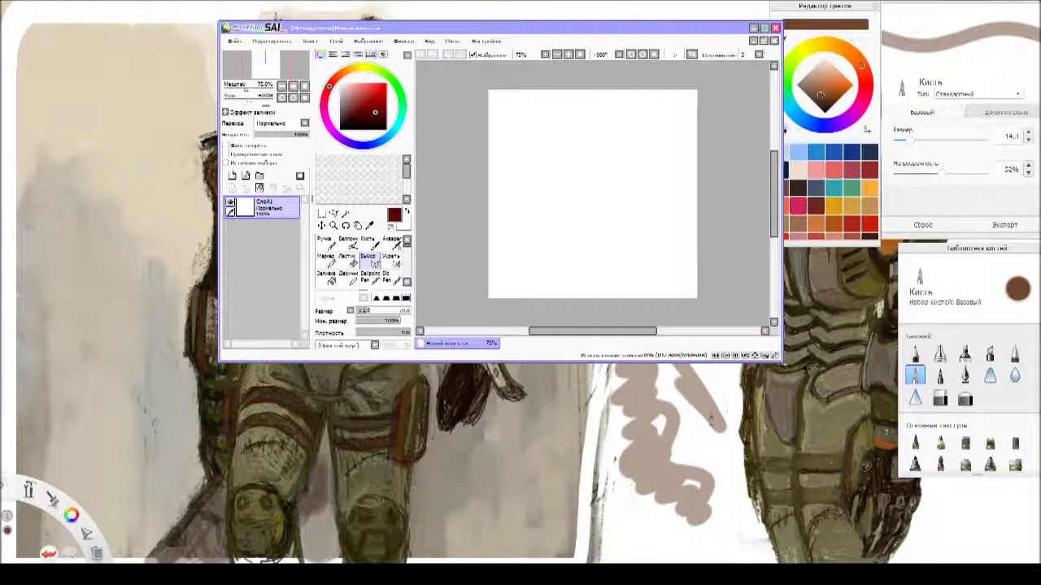
- Close PaintTool SAI and erase the brown test strokes from the white gap between the figures
click(775, 28)
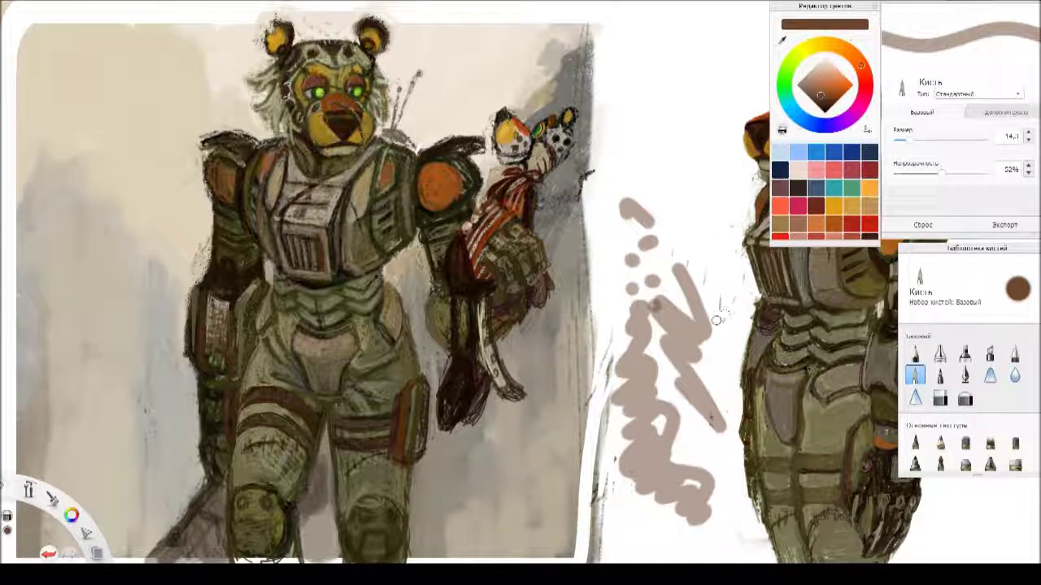
mouse_move(709, 321)
mouse_down()
mouse_move(644, 383)
mouse_move(651, 460)
mouse_move(696, 514)
mouse_move(685, 302)
mouse_move(647, 325)
mouse_move(673, 268)
mouse_move(647, 213)
mouse_move(621, 196)
mouse_move(657, 213)
mouse_move(615, 209)
mouse_move(632, 260)
mouse_move(623, 277)
mouse_move(657, 244)
mouse_move(630, 382)
mouse_move(643, 458)
mouse_move(691, 498)
mouse_move(702, 488)
mouse_move(711, 406)
mouse_move(695, 381)
mouse_move(630, 468)
mouse_move(626, 407)
mouse_move(612, 382)
mouse_move(598, 488)
mouse_move(608, 402)
mouse_move(688, 358)
mouse_move(711, 317)
mouse_move(665, 345)
mouse_move(695, 299)
mouse_move(631, 345)
mouse_move(693, 252)
mouse_move(681, 268)
mouse_move(696, 305)
mouse_up()
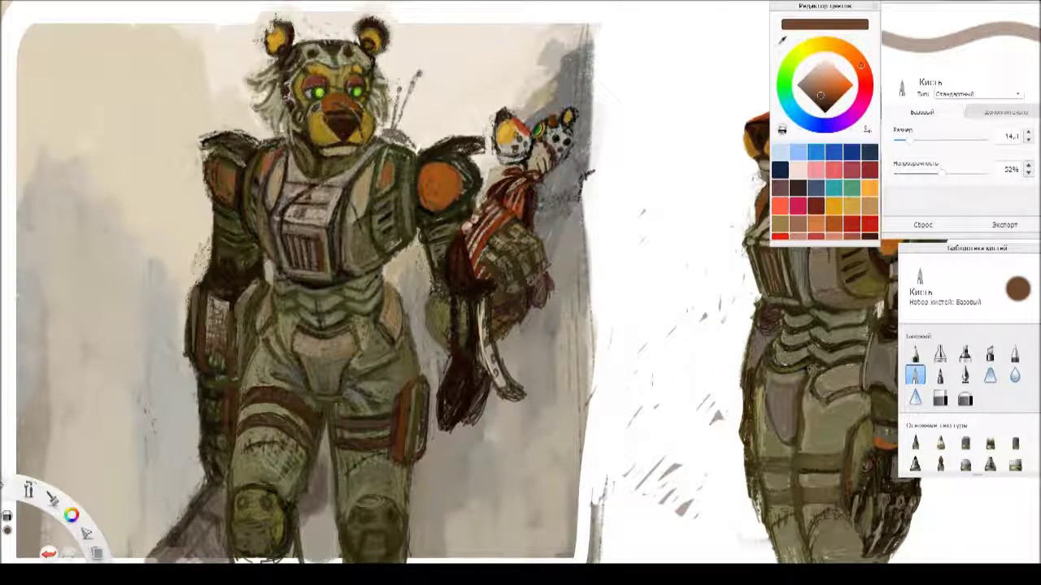
mouse_move(653, 381)
mouse_down()
mouse_move(660, 462)
mouse_move(674, 419)
mouse_move(716, 417)
mouse_move(678, 427)
mouse_move(631, 520)
mouse_move(681, 509)
mouse_move(690, 495)
mouse_up()
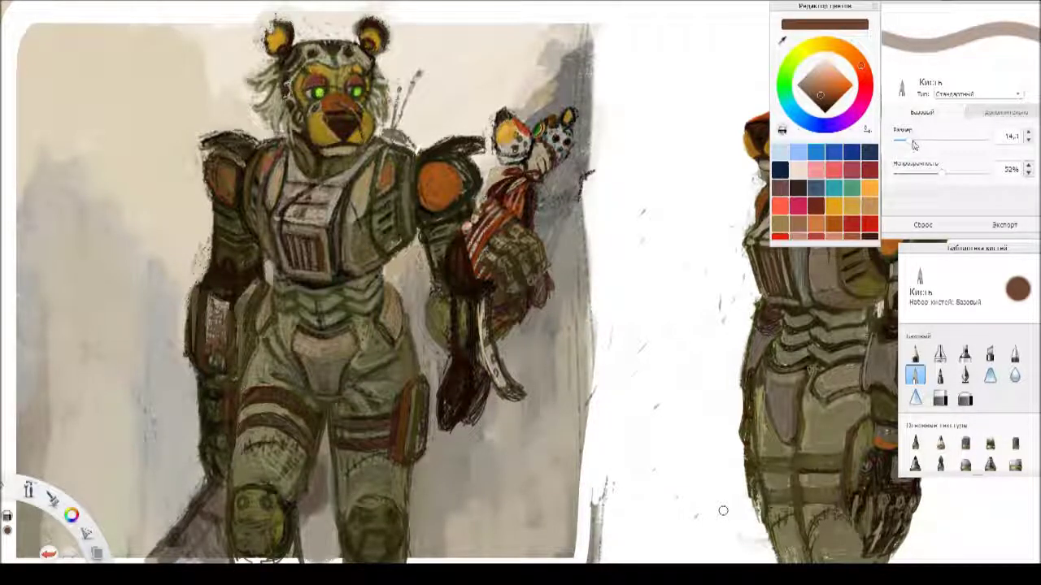
- Paint over the light panel on the front-view figure's forearm guard in dark brown sampled from the arm, with the brush at about size 5
drag(913, 143, 917, 143)
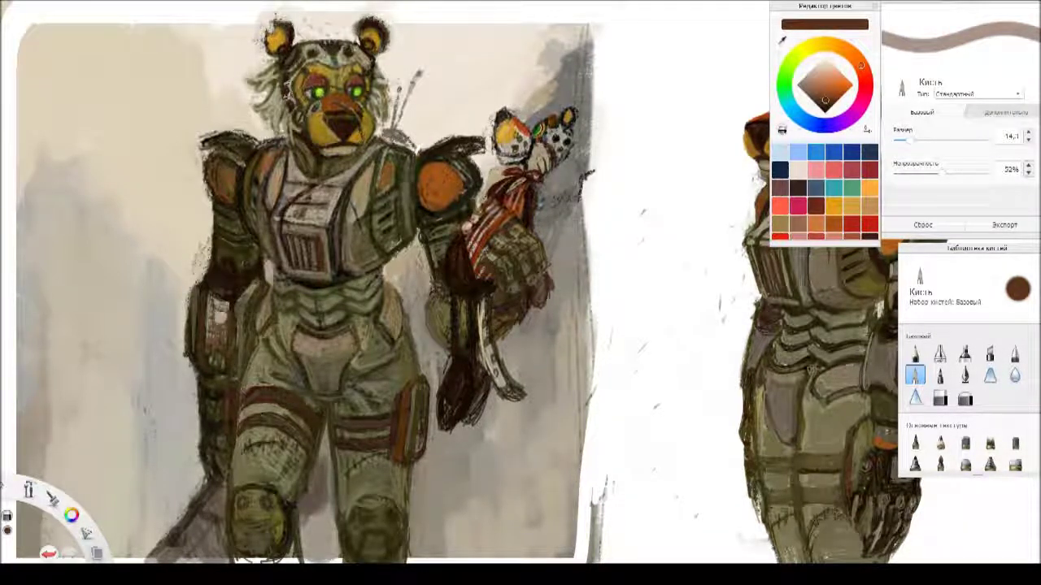
key(bracketleft)
key(bracketleft)
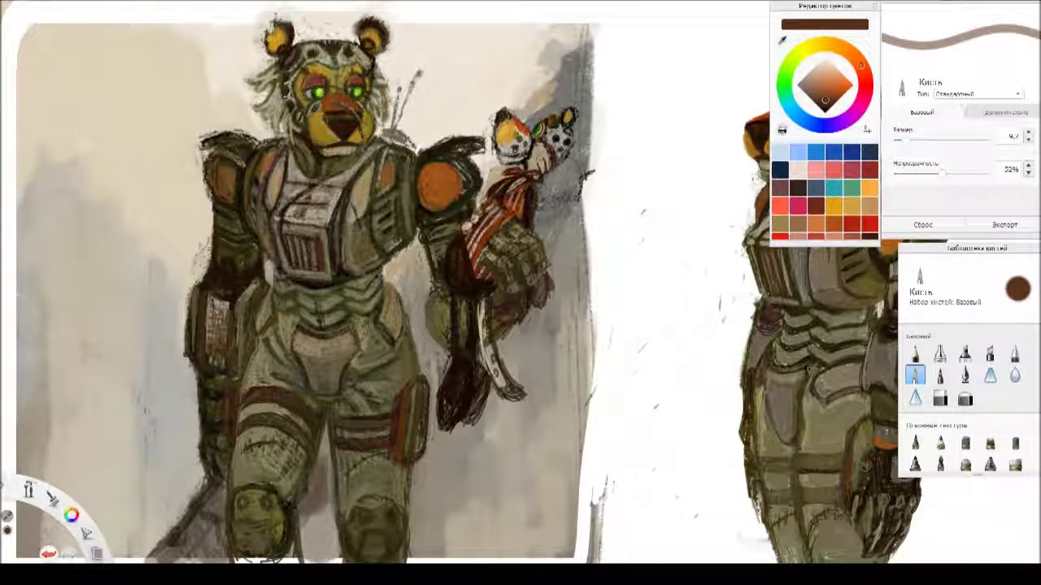
alt+click(195, 357)
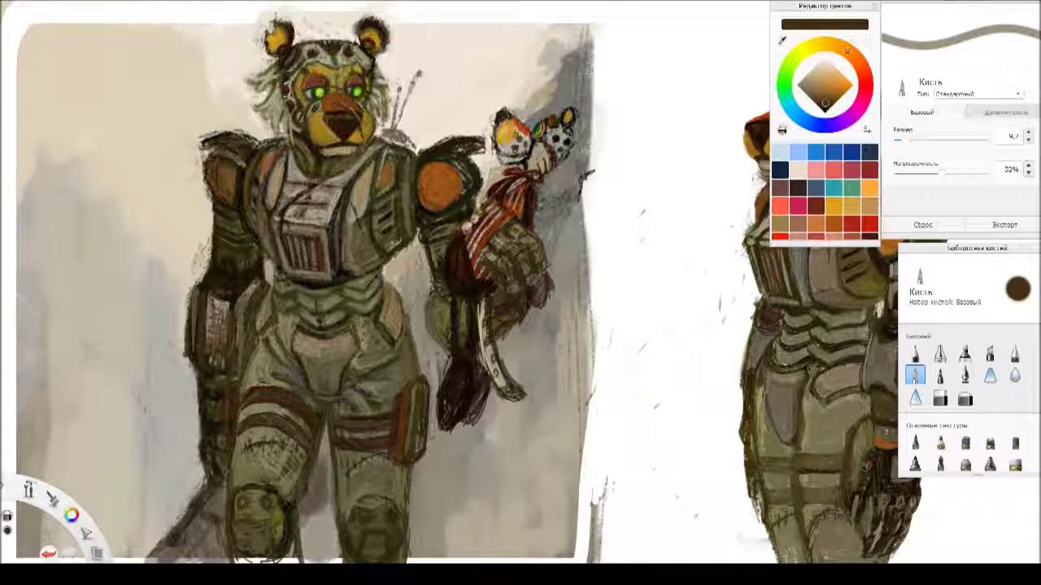
alt+click(207, 338)
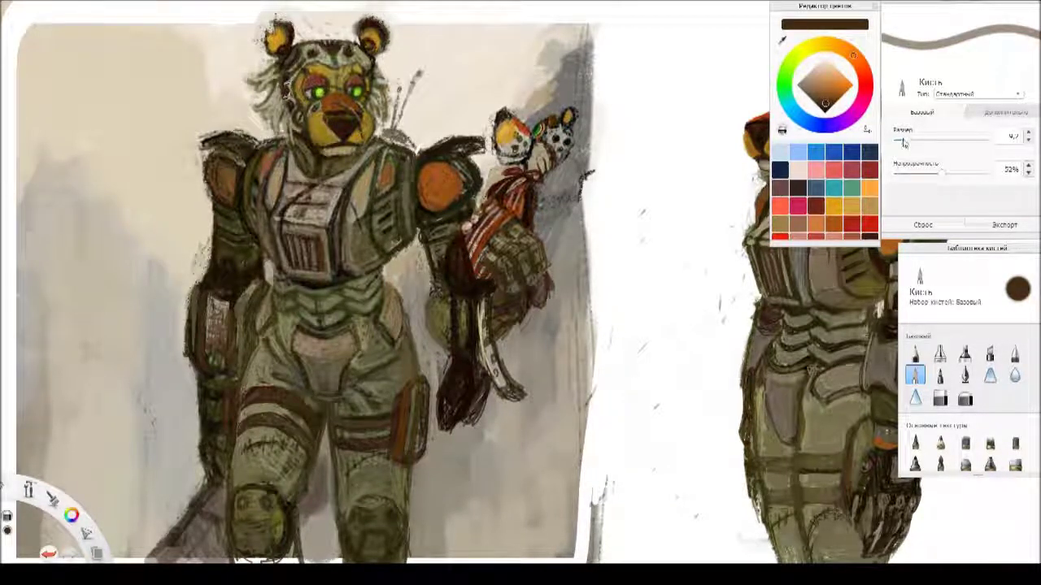
drag(906, 140, 901, 140)
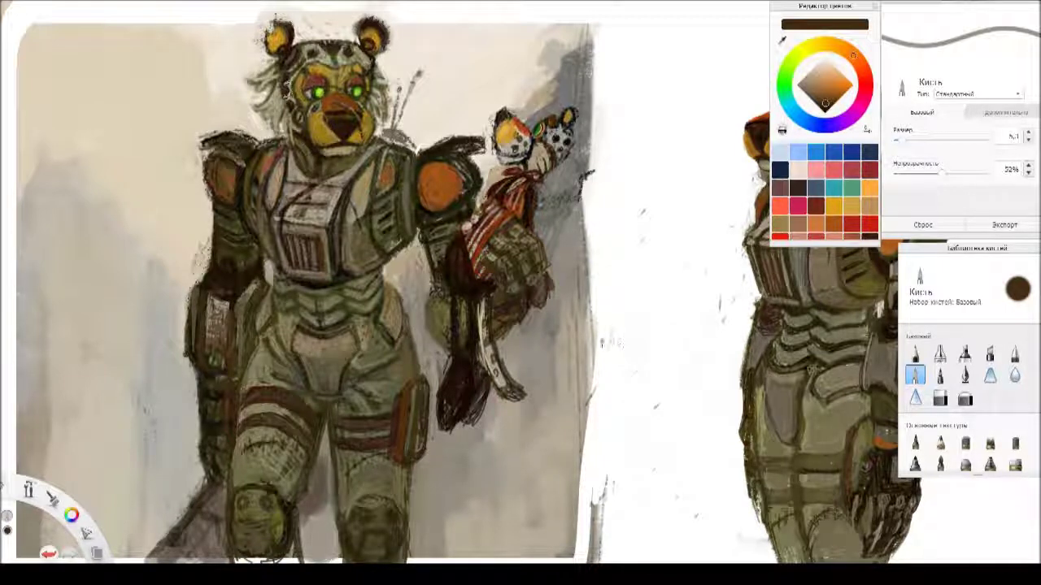
mouse_move(216, 299)
mouse_down()
mouse_move(205, 350)
mouse_move(230, 313)
mouse_up()
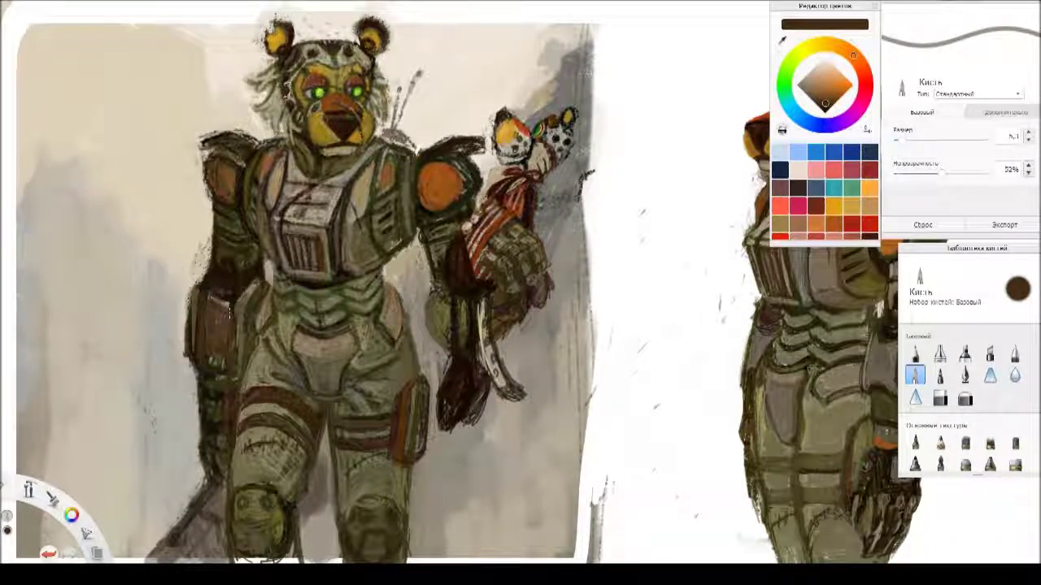
mouse_move(228, 313)
mouse_down()
mouse_move(213, 317)
mouse_move(211, 347)
mouse_move(224, 357)
mouse_up()
- Lighten the brush colour to mid brown, reduce the brush to about size 3 and fill the front-view figure's outer thigh plate
click(825, 95)
key([)
drag(418, 387, 413, 454)
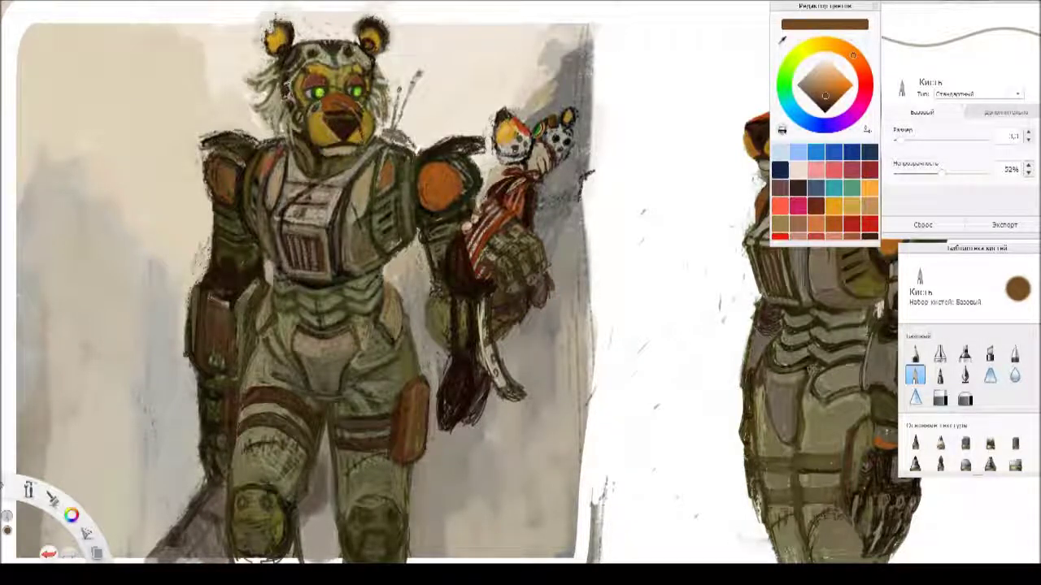
- Compare the front-view and side-view figures across the whole canvas
scroll(645, 153, down, 2)
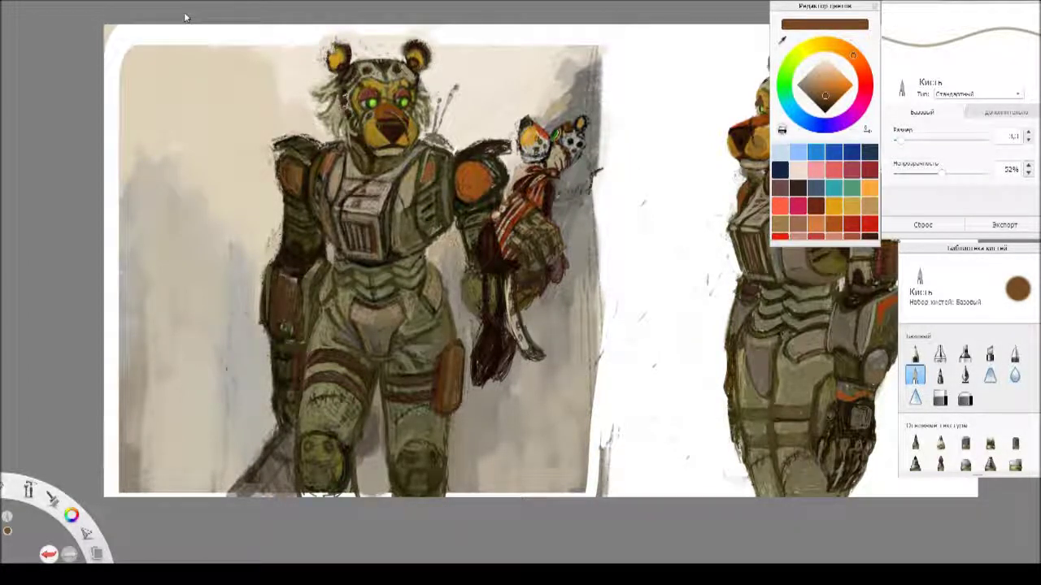
key(space)
drag(727, 512, 628, 530)
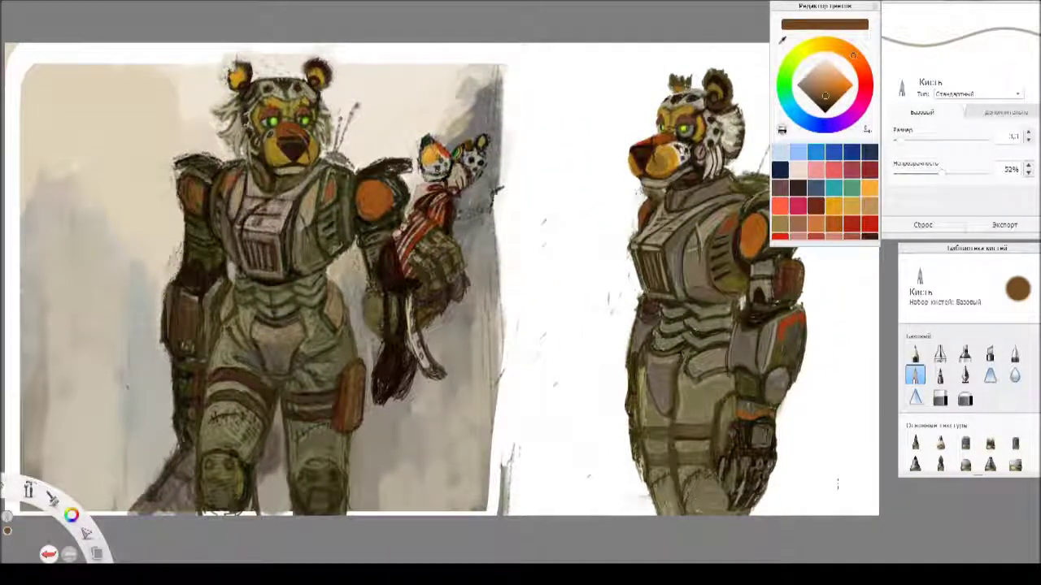
scroll(832, 491, down, 1)
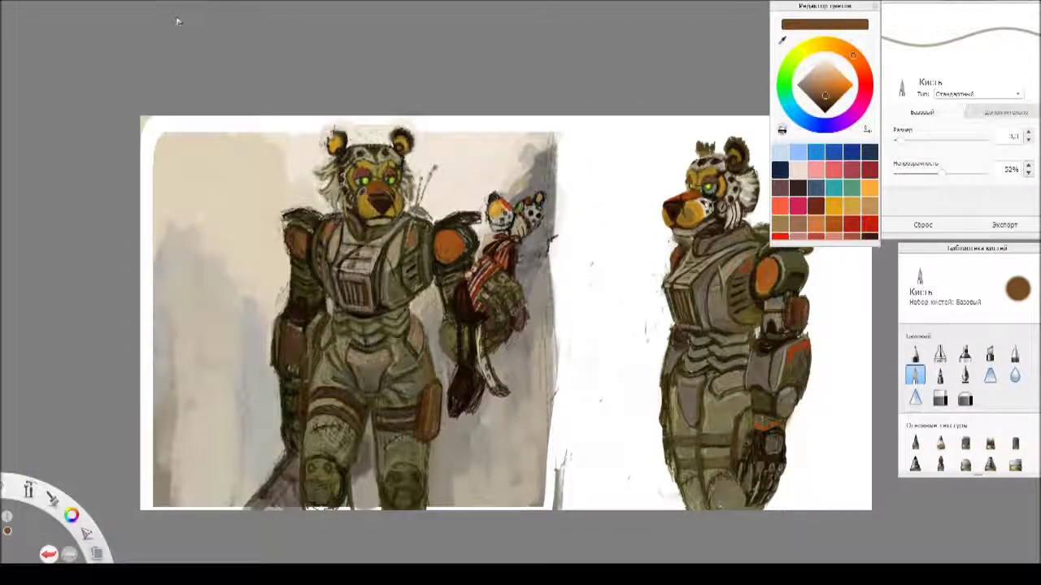
key(space)
drag(422, 253, 377, 257)
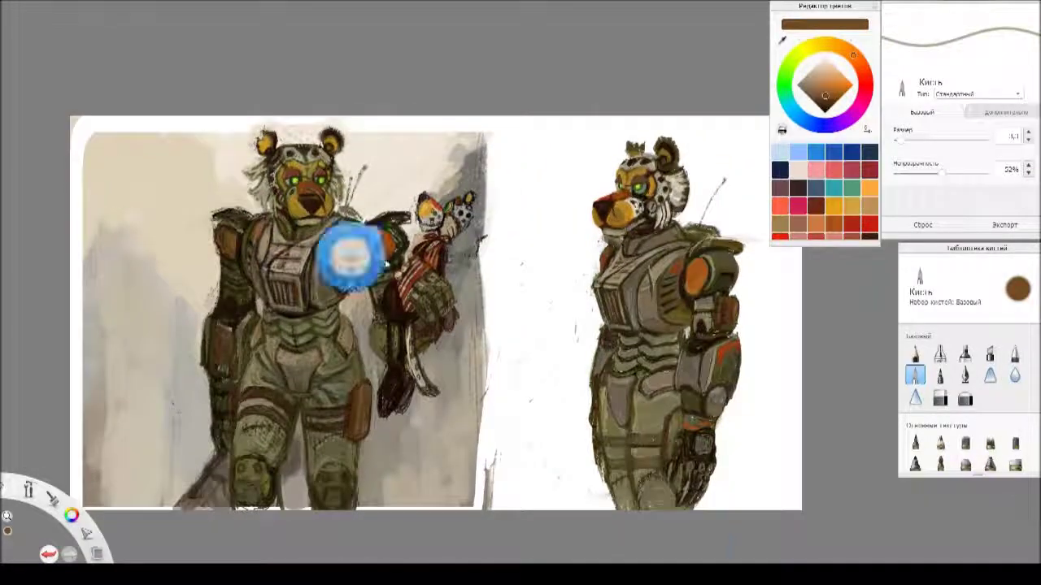